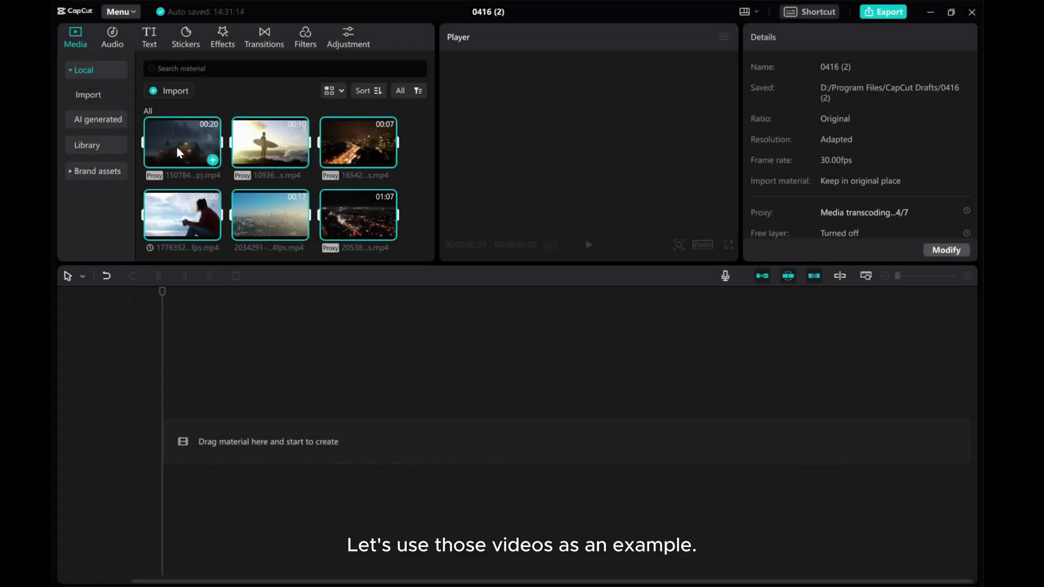
- Lay all imported clips on the timeline, zoom in, and select the surfer clip at 00:00:19:01
{"action": "left_click_drag", "start_coordinate": [178, 156], "coordinate": [164, 447]}
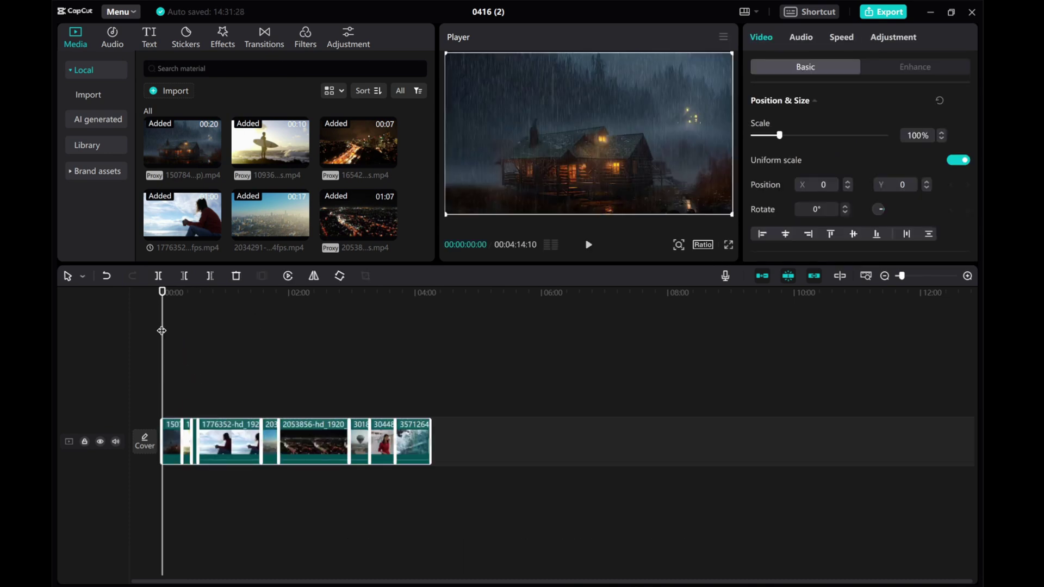
{"action": "left_click_drag", "start_coordinate": [165, 331], "coordinate": [176, 331]}
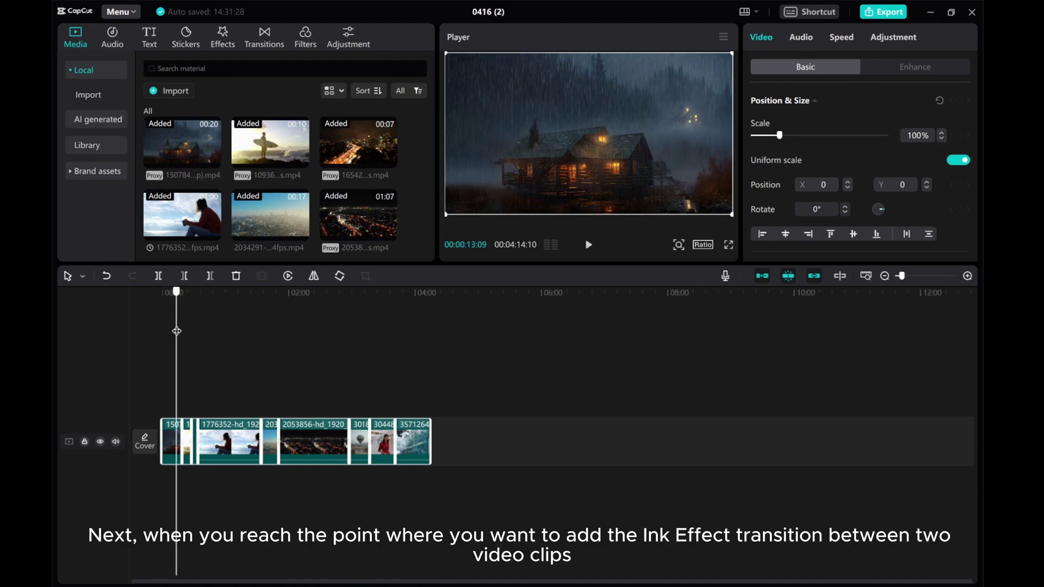
{"action": "left_click", "coordinate": [171, 428]}
{"action": "left_click_drag", "start_coordinate": [174, 395], "coordinate": [180, 392]}
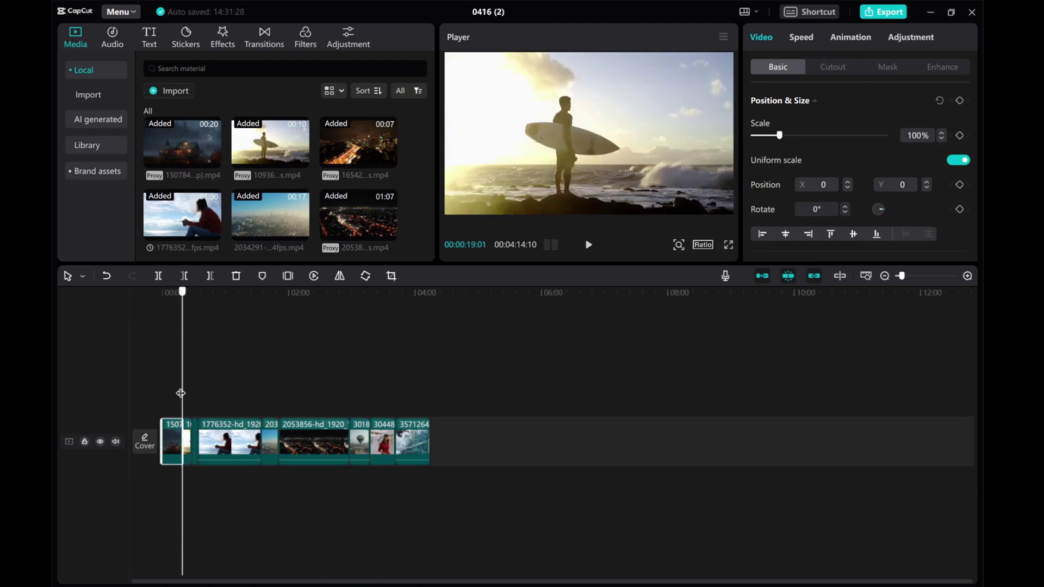
{"action": "left_click", "coordinate": [966, 275]}
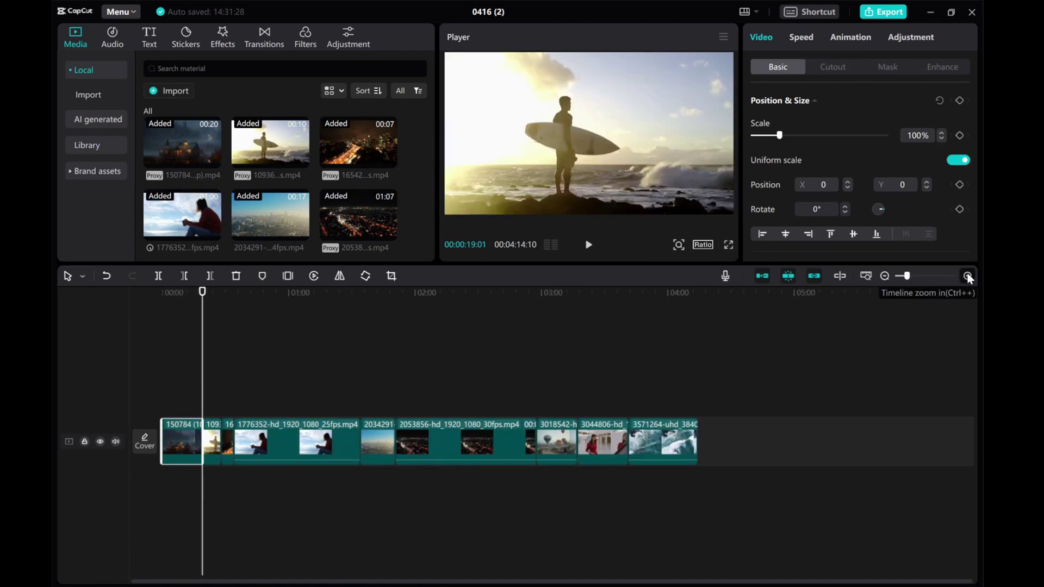
{"action": "left_click", "coordinate": [966, 275]}
{"action": "left_click", "coordinate": [222, 446]}
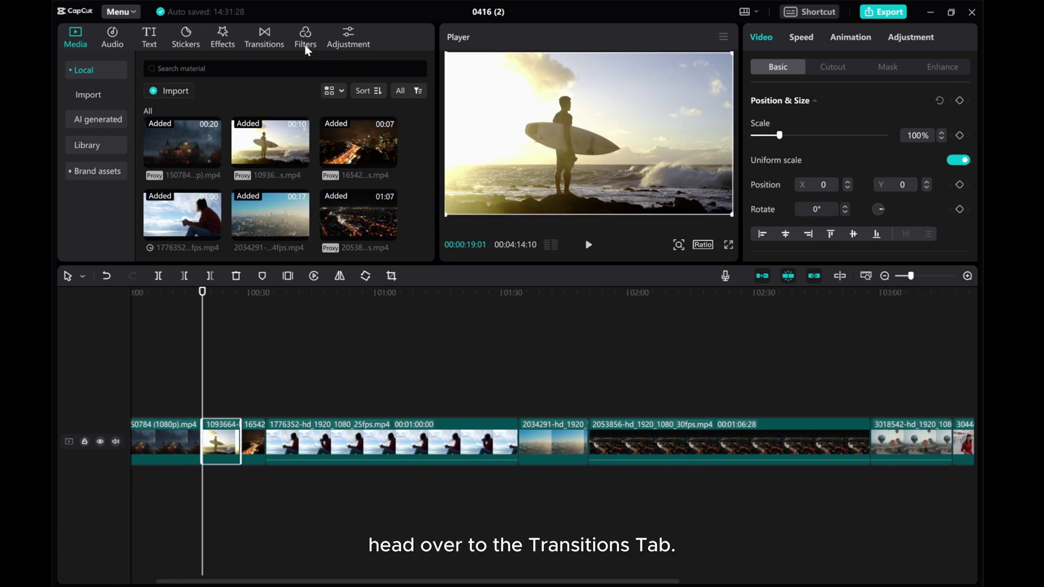
- Show the Mask transitions category in the Transitions library so the Ink thumbnail is visible
{"action": "left_click", "coordinate": [268, 37]}
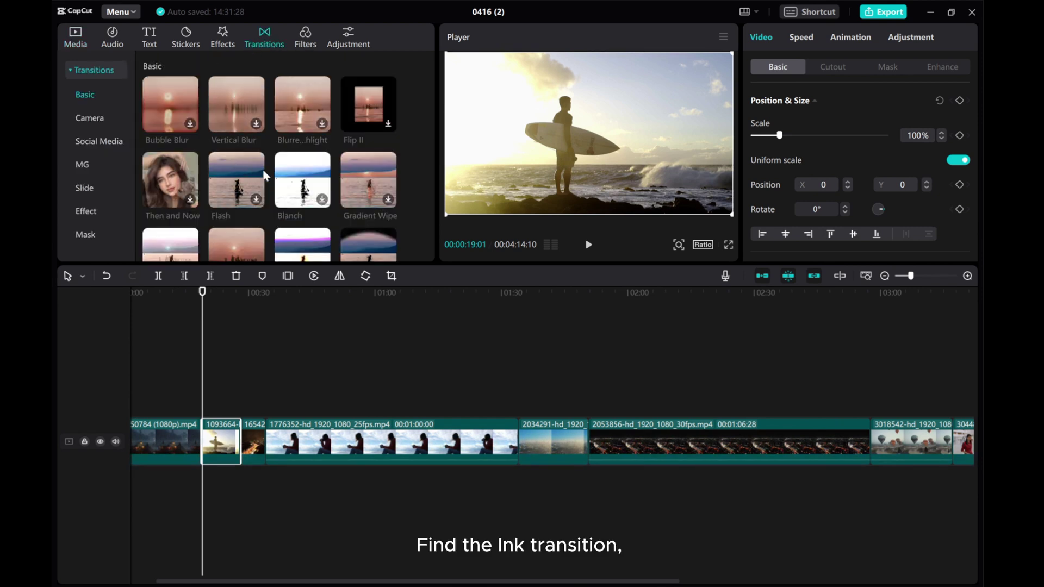
{"action": "scroll", "coordinate": [251, 169], "scroll_direction": "down", "scroll_amount": 10}
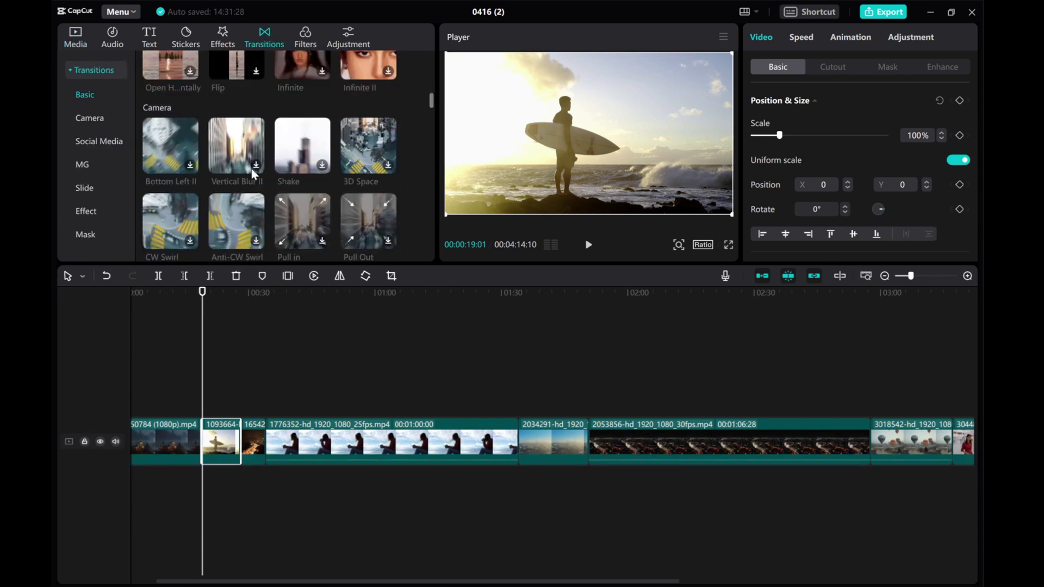
{"action": "scroll", "coordinate": [251, 168], "scroll_direction": "down", "scroll_amount": 8}
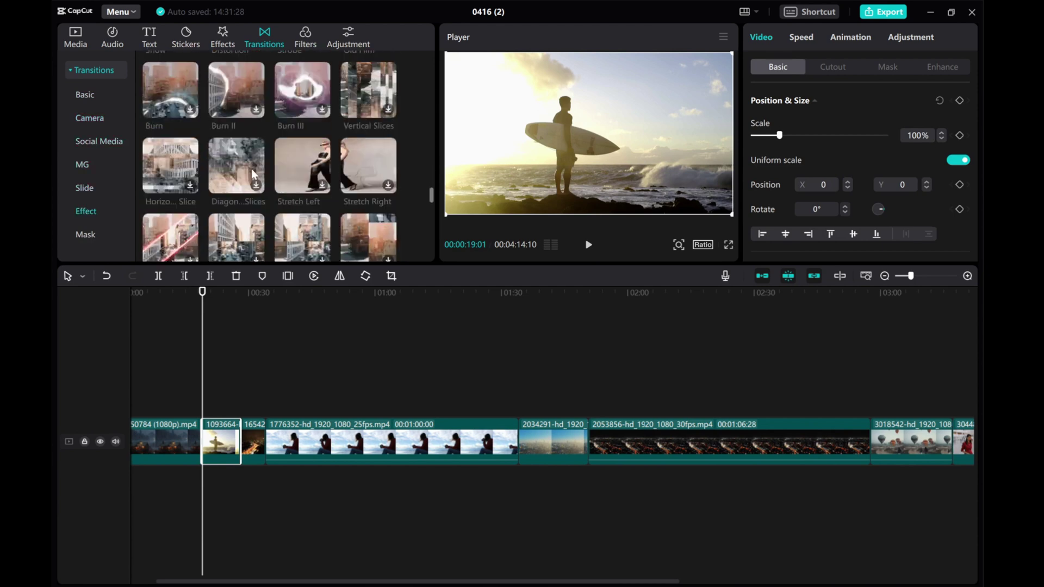
{"action": "left_click", "coordinate": [96, 237]}
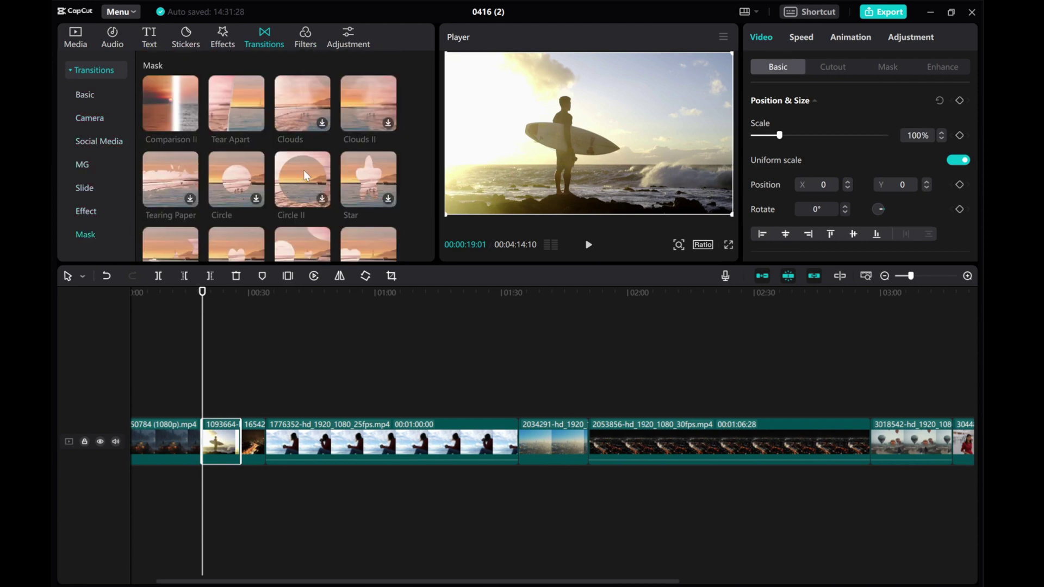
{"action": "scroll", "coordinate": [303, 179], "scroll_direction": "down", "scroll_amount": 1}
{"action": "scroll", "coordinate": [302, 180], "scroll_direction": "down", "scroll_amount": 1}
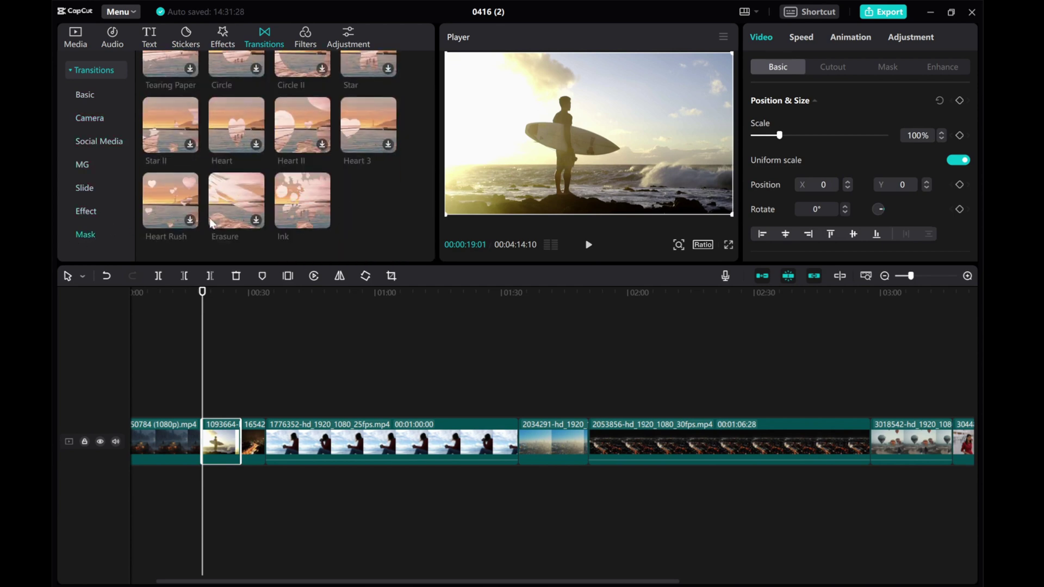
- Place the Ink transition at the cabin-to-surfer join, accept duplicate frames, and lengthen it to 4.1 s
{"action": "mouse_move", "coordinate": [301, 204]}
{"action": "mouse_move", "coordinate": [302, 202]}
{"action": "left_mouse_down"}
{"action": "mouse_move", "coordinate": [295, 197]}
{"action": "mouse_move", "coordinate": [298, 234]}
{"action": "mouse_move", "coordinate": [205, 442]}
{"action": "left_mouse_up"}
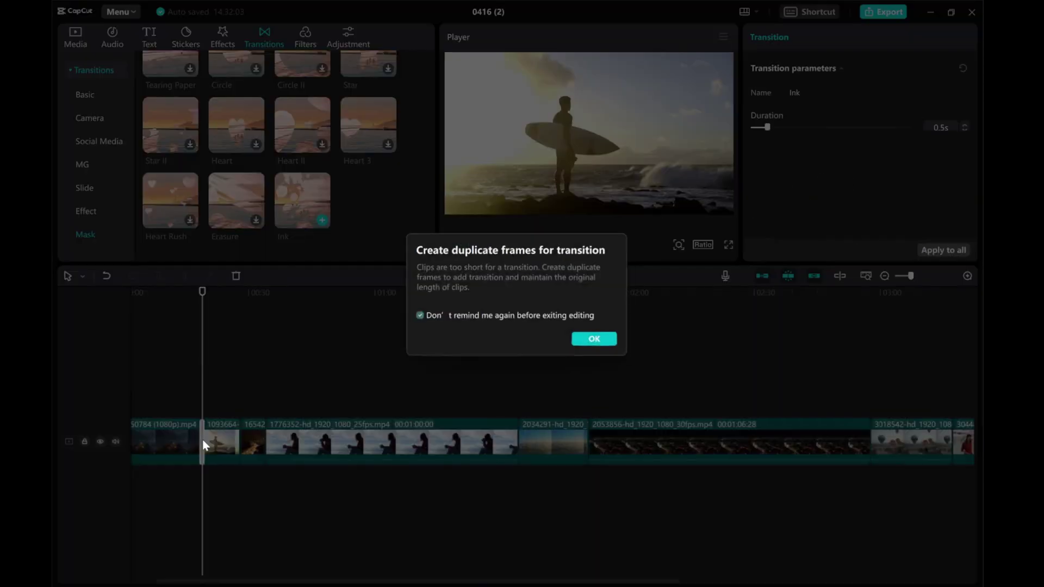
{"action": "left_click", "coordinate": [600, 343]}
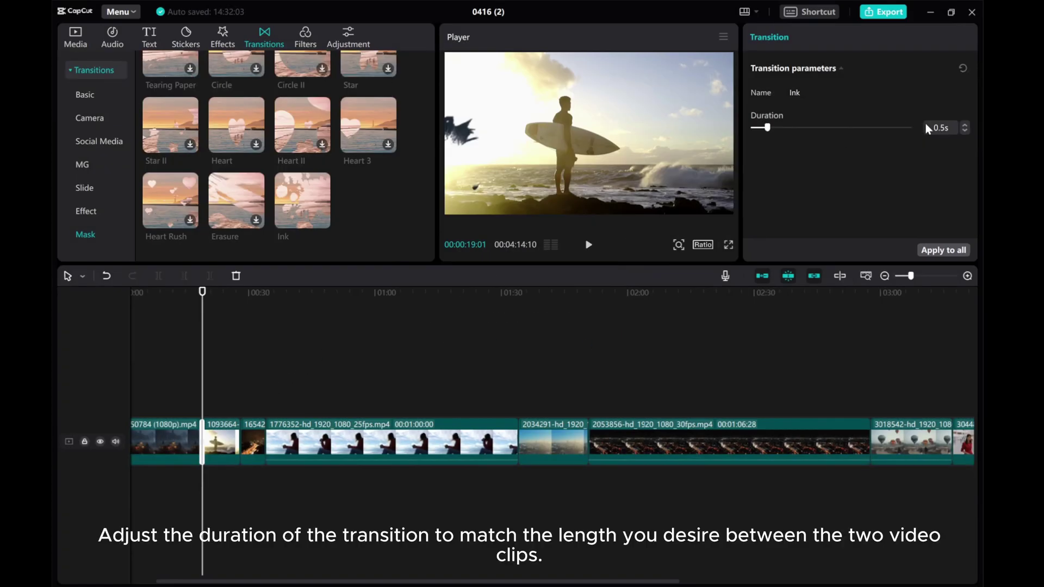
{"action": "left_click", "coordinate": [965, 126]}
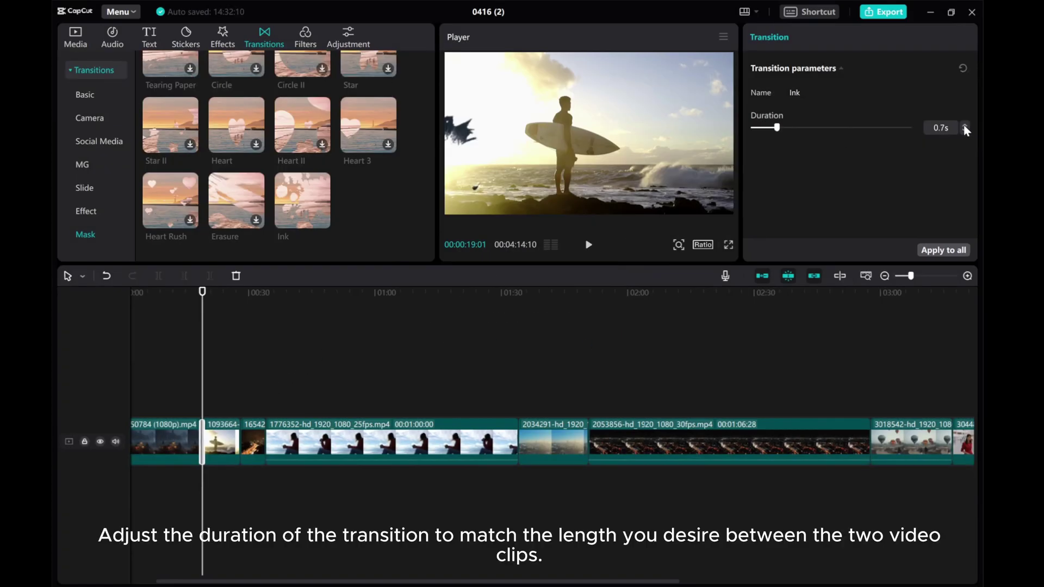
{"action": "left_click", "coordinate": [965, 125]}
{"action": "left_click", "coordinate": [965, 125]}
{"action": "left_click", "coordinate": [965, 126]}
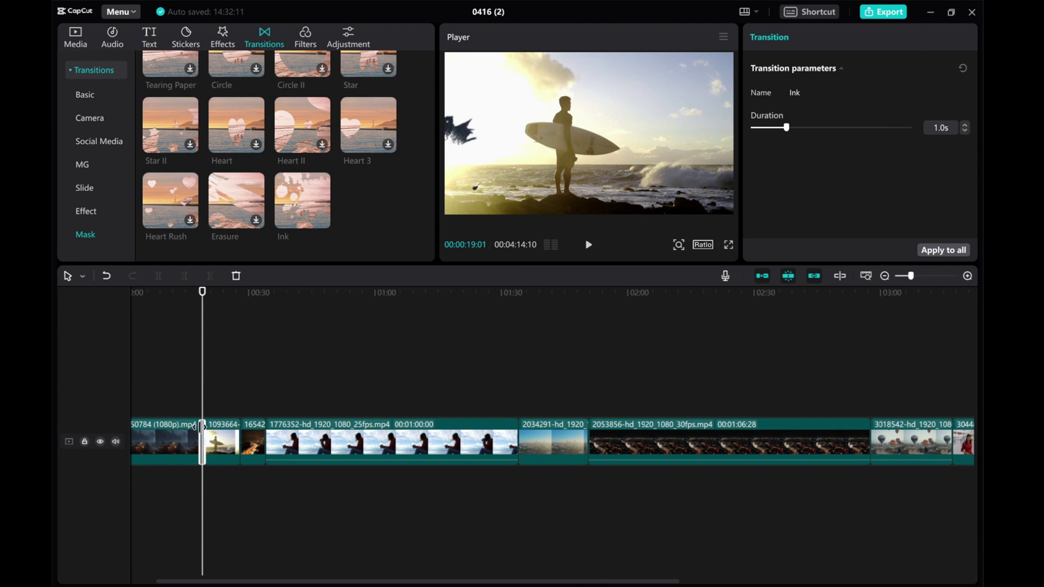
{"action": "left_click_drag", "start_coordinate": [205, 428], "coordinate": [214, 429]}
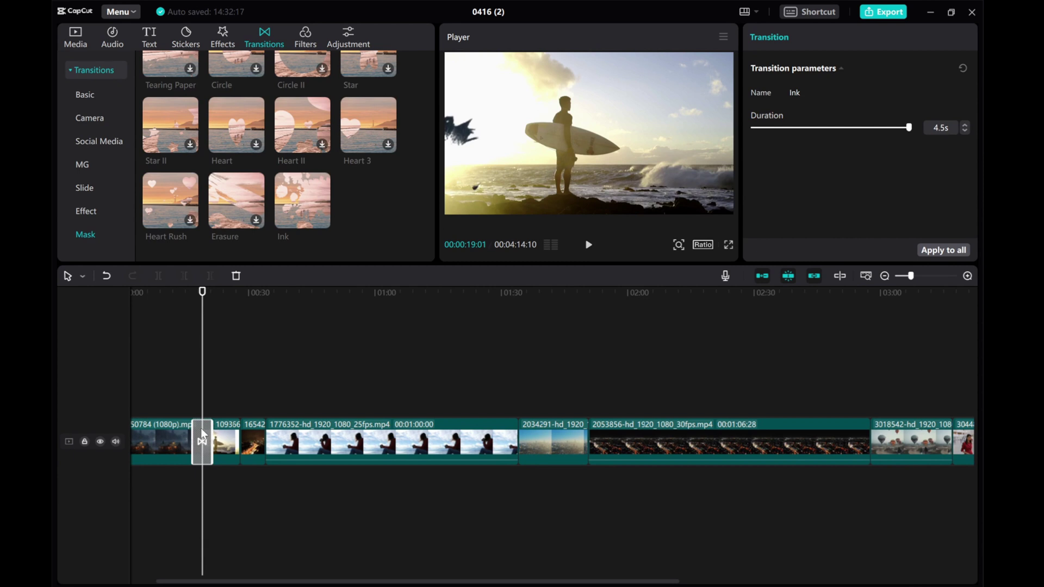
- Preview the Ink wipe between the cabin and surfer clips twice
{"action": "left_click_drag", "start_coordinate": [205, 395], "coordinate": [183, 396]}
{"action": "left_click", "coordinate": [589, 245]}
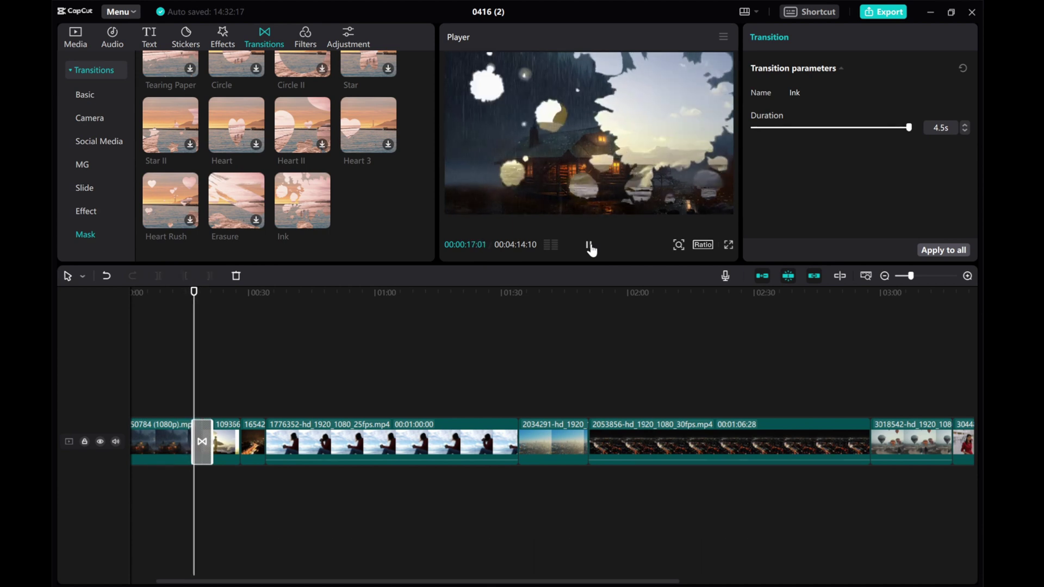
{"action": "left_click", "coordinate": [589, 245]}
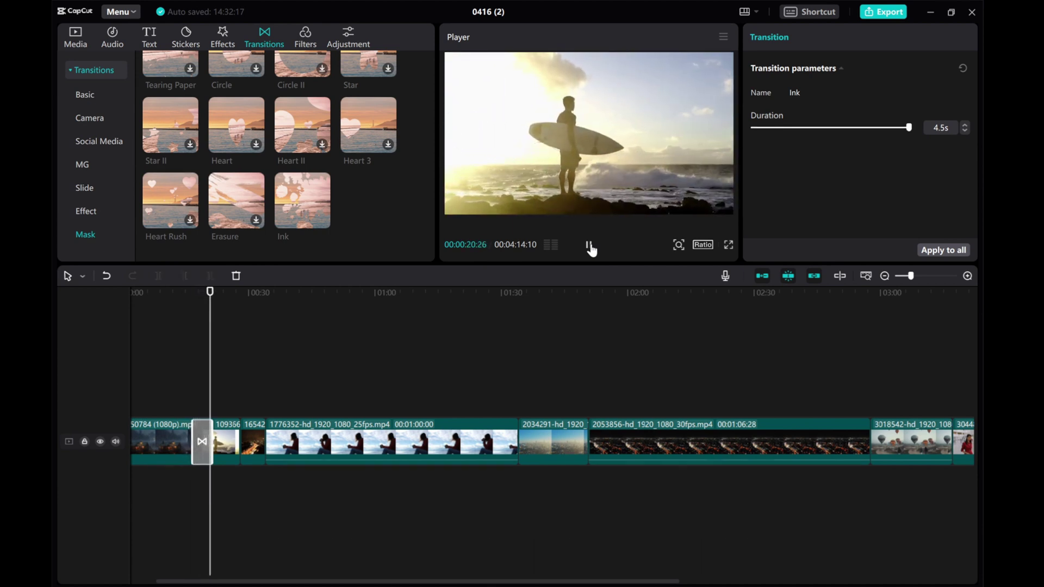
{"action": "left_click_drag", "start_coordinate": [210, 420], "coordinate": [186, 413]}
{"action": "left_click", "coordinate": [583, 249]}
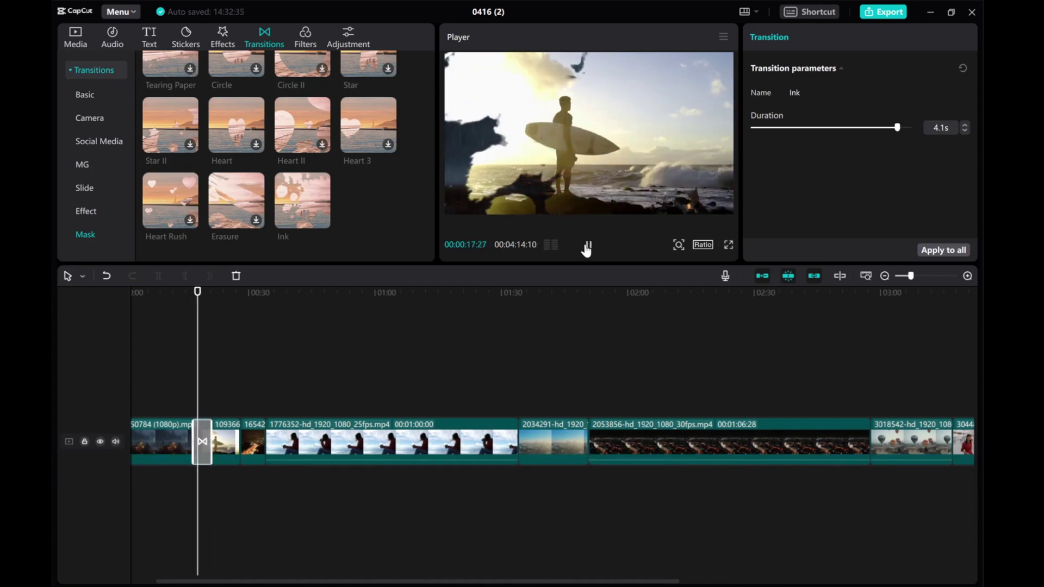
{"action": "left_click", "coordinate": [586, 248]}
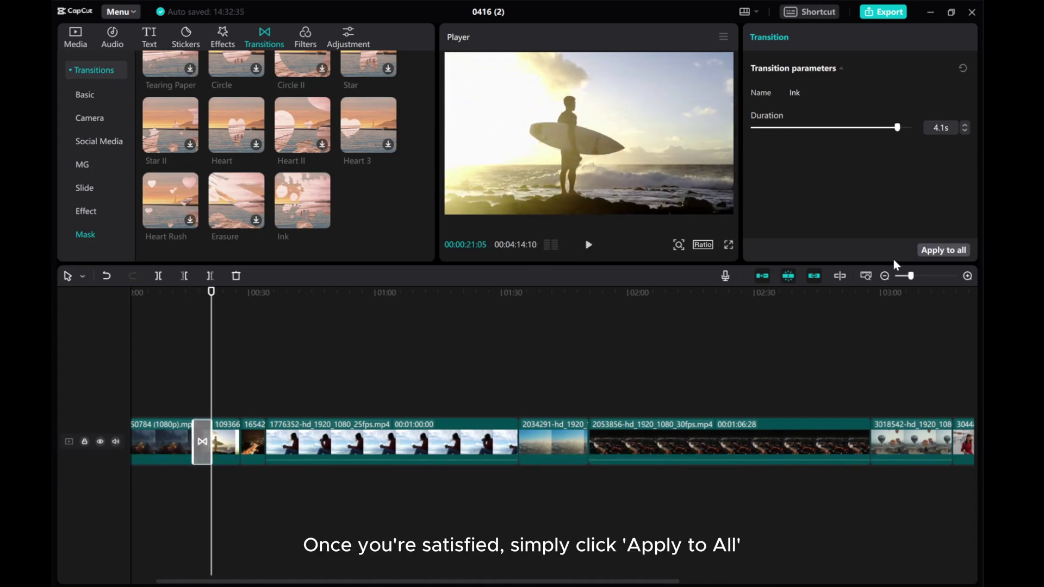
- Apply the 4.1 s Ink transition to every clip join and zoom out to the whole sequence
{"action": "left_click", "coordinate": [948, 251]}
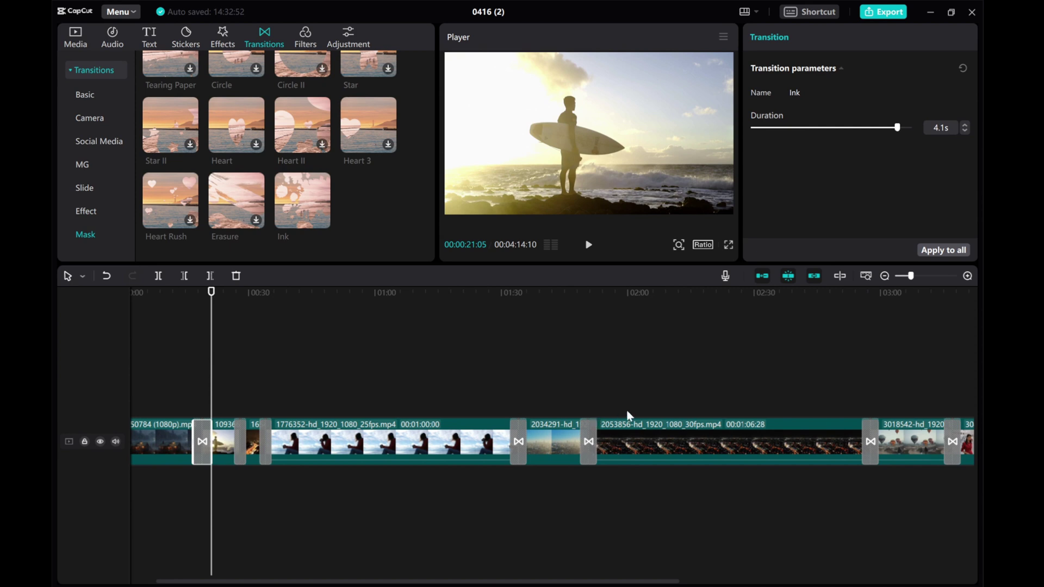
{"action": "left_click", "coordinate": [880, 275]}
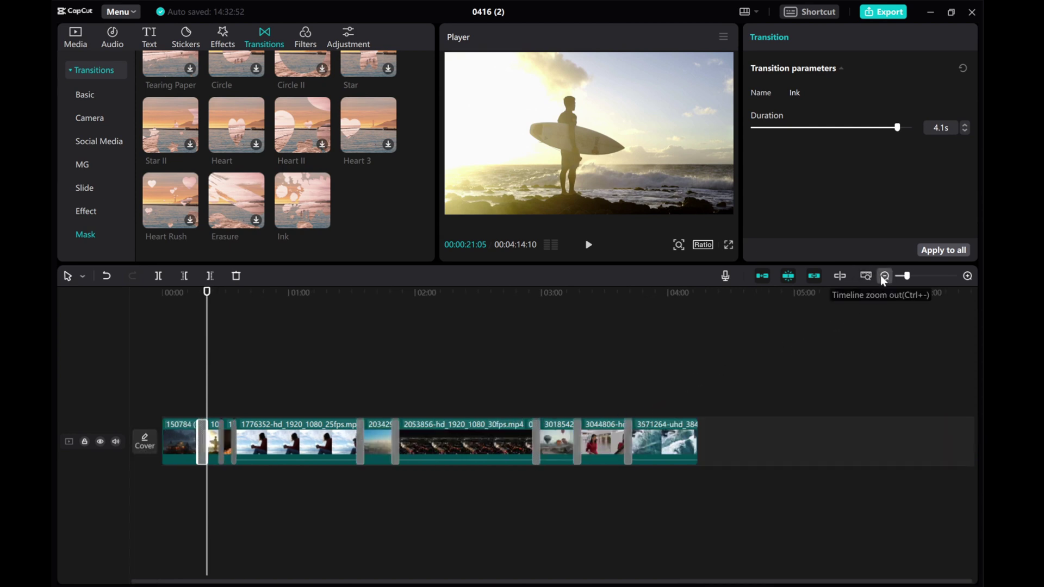
{"action": "left_click_drag", "start_coordinate": [211, 393], "coordinate": [188, 396]}
- Play the finished beach sequence with its Ink transitions
{"action": "left_click", "coordinate": [588, 245]}
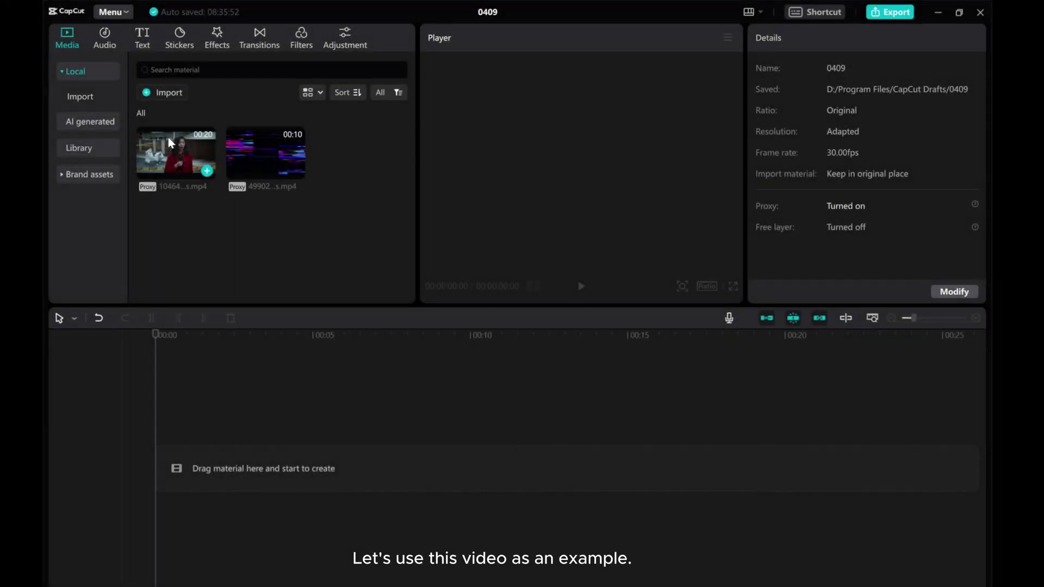
- Add the reporter clip 10464557-uhd_4096_2160_25fps.mp4 to the 0409 timeline, then preview the glitch clip
{"action": "left_click", "coordinate": [172, 150]}
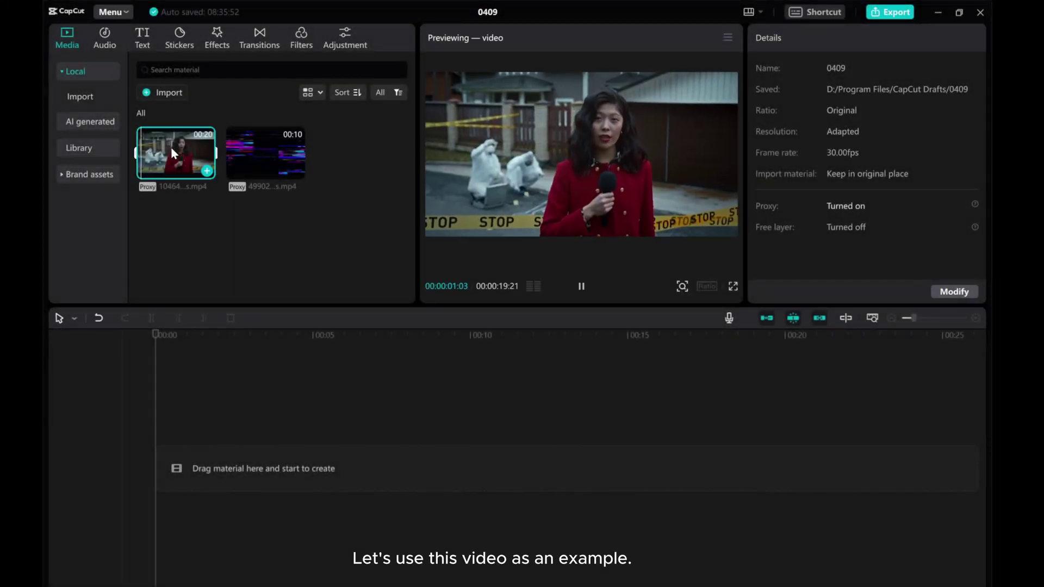
{"action": "left_click_drag", "start_coordinate": [172, 149], "coordinate": [157, 478]}
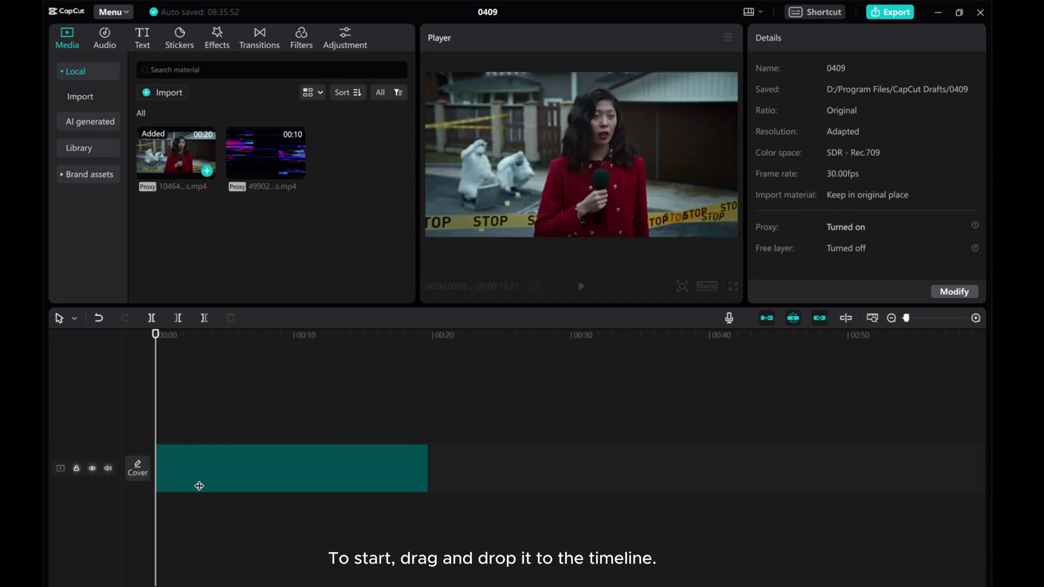
{"action": "left_click", "coordinate": [233, 470]}
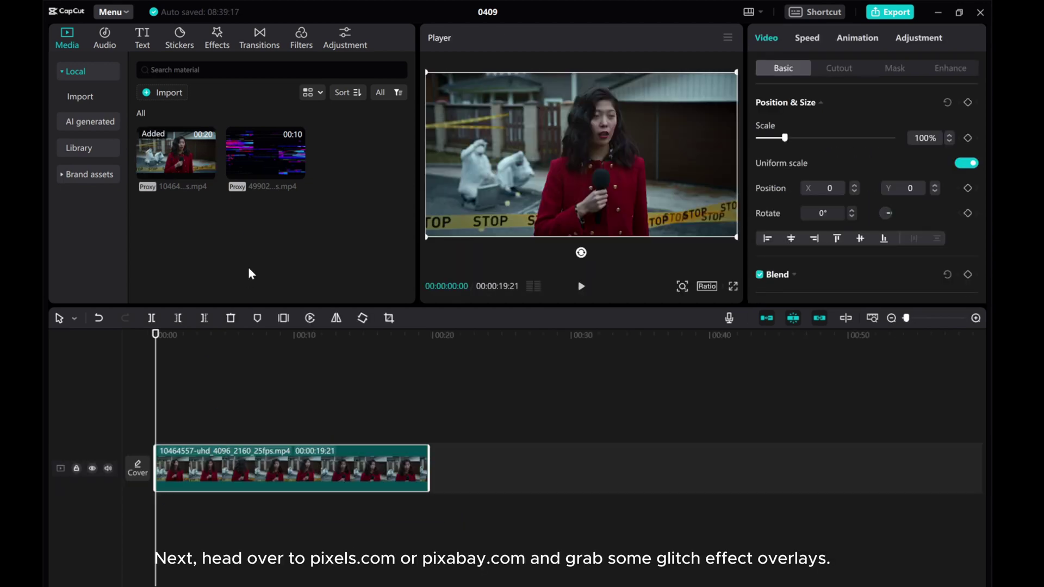
{"action": "left_click", "coordinate": [280, 152]}
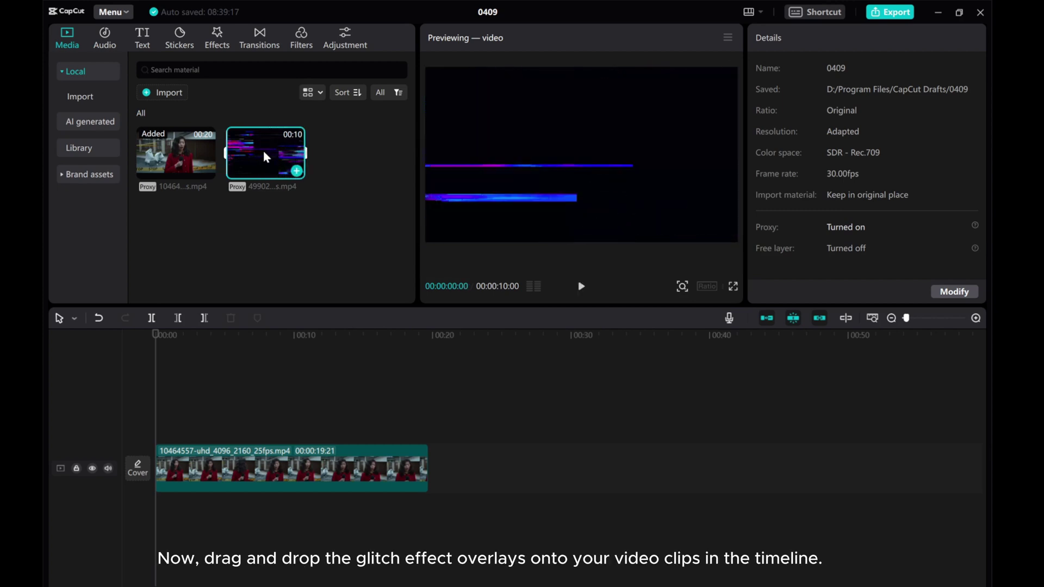
- Layer the glitch clip above the reporter near 3 s, shorten it, and scale it to 106%
{"action": "left_click_drag", "start_coordinate": [261, 149], "coordinate": [223, 430]}
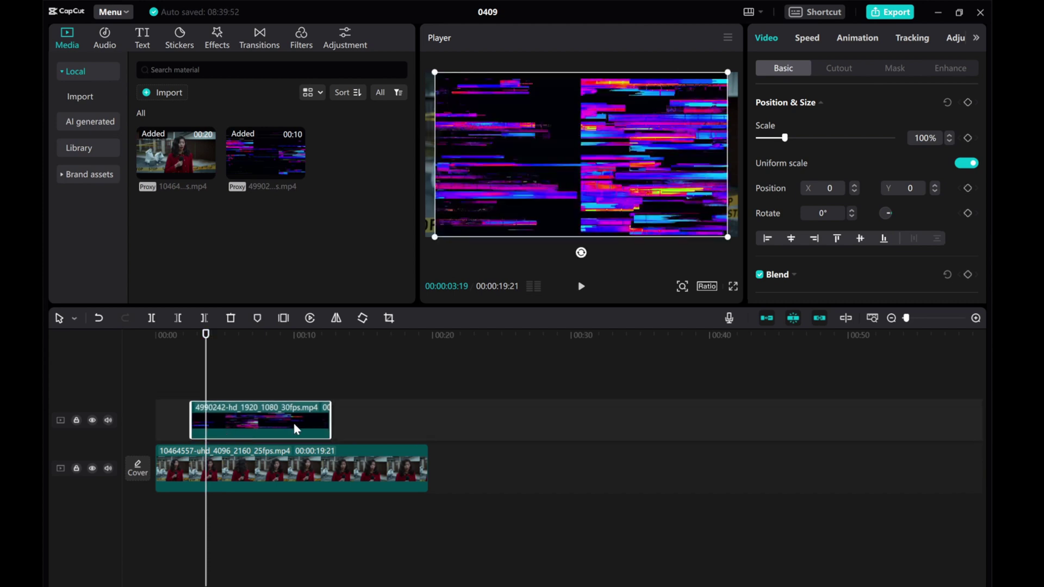
{"action": "left_click_drag", "start_coordinate": [331, 420], "coordinate": [191, 424]}
{"action": "left_click_drag", "start_coordinate": [204, 376], "coordinate": [185, 382]}
{"action": "left_click", "coordinate": [581, 287]}
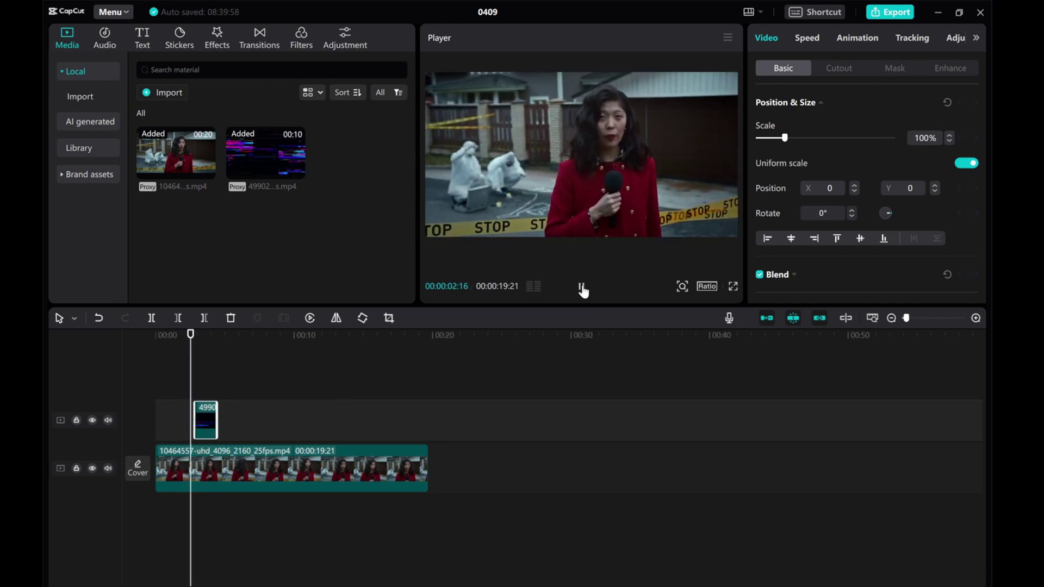
{"action": "left_click", "coordinate": [582, 287]}
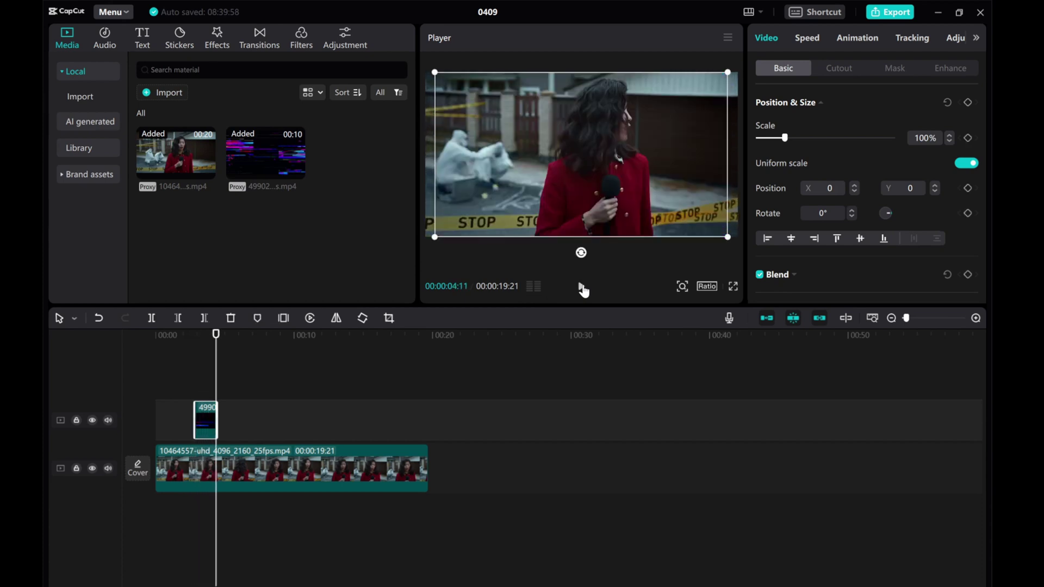
{"action": "left_click", "coordinate": [206, 383]}
{"action": "left_click_drag", "start_coordinate": [438, 75], "coordinate": [415, 74]}
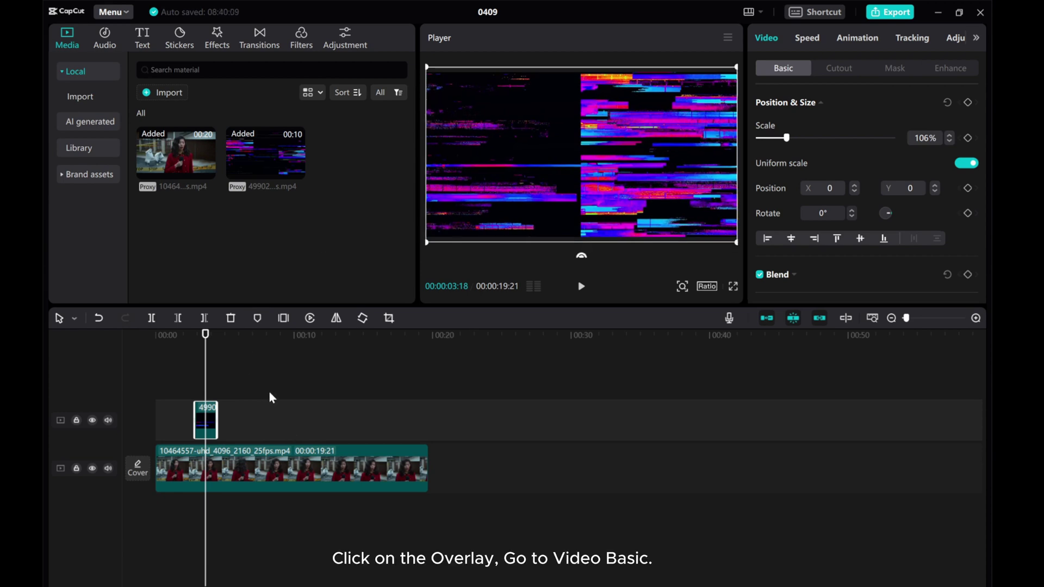
- Set the glitch overlay's blend mode to Screen and preview it
{"action": "left_click_drag", "start_coordinate": [205, 381], "coordinate": [186, 385]}
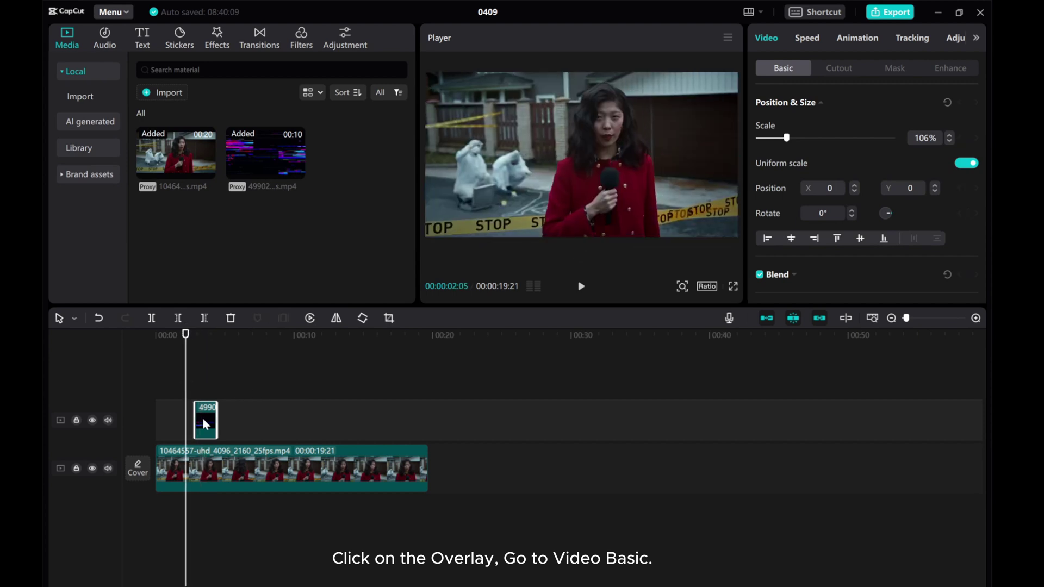
{"action": "scroll", "coordinate": [807, 261], "scroll_direction": "down", "scroll_amount": 2}
{"action": "left_click", "coordinate": [803, 231]}
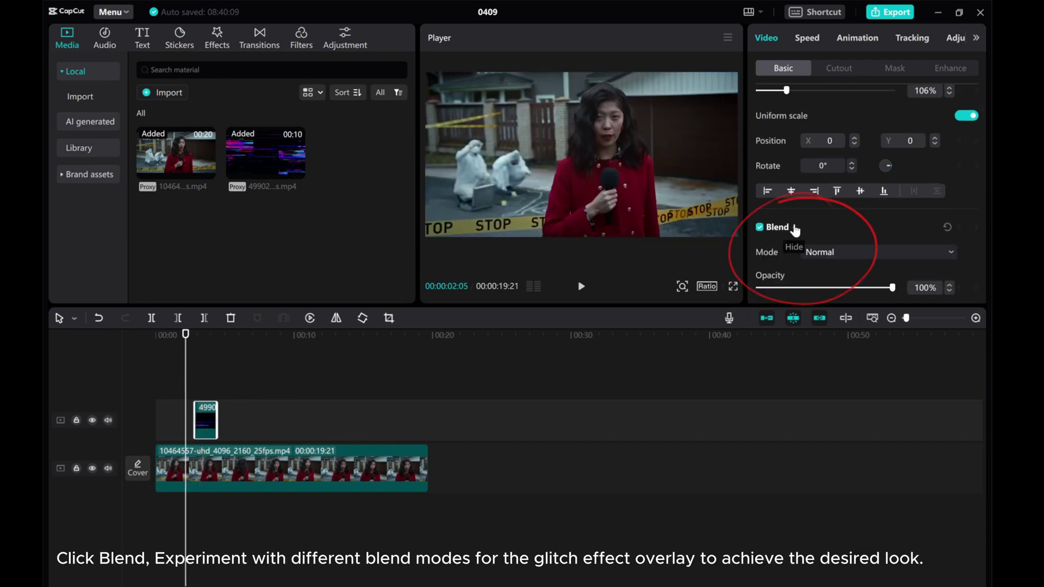
{"action": "left_click", "coordinate": [833, 251]}
{"action": "left_click", "coordinate": [843, 311]}
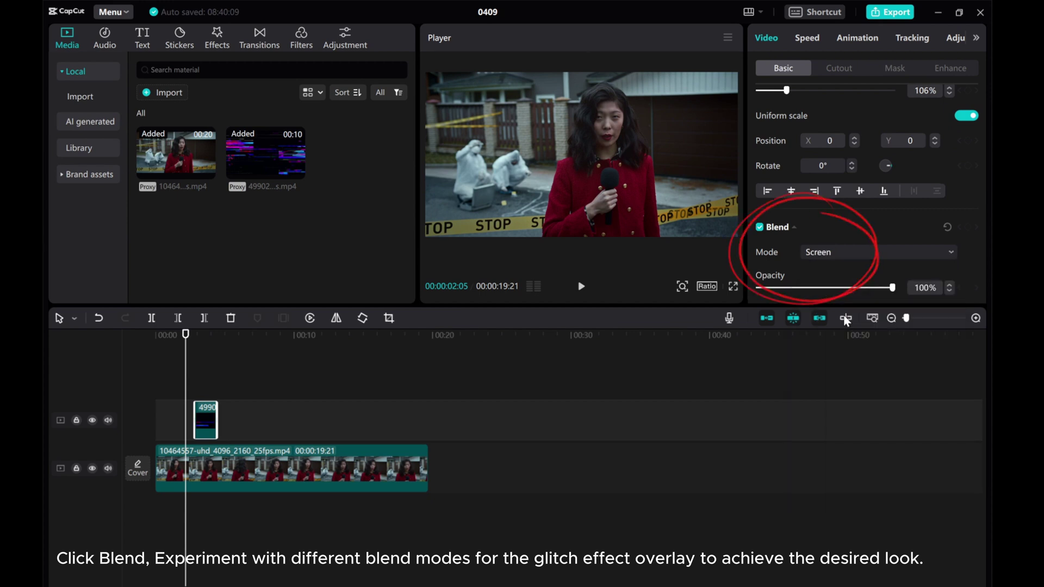
{"action": "mouse_move", "coordinate": [185, 359]}
{"action": "left_mouse_down"}
{"action": "mouse_move", "coordinate": [210, 367]}
{"action": "mouse_move", "coordinate": [195, 372]}
{"action": "left_mouse_up"}
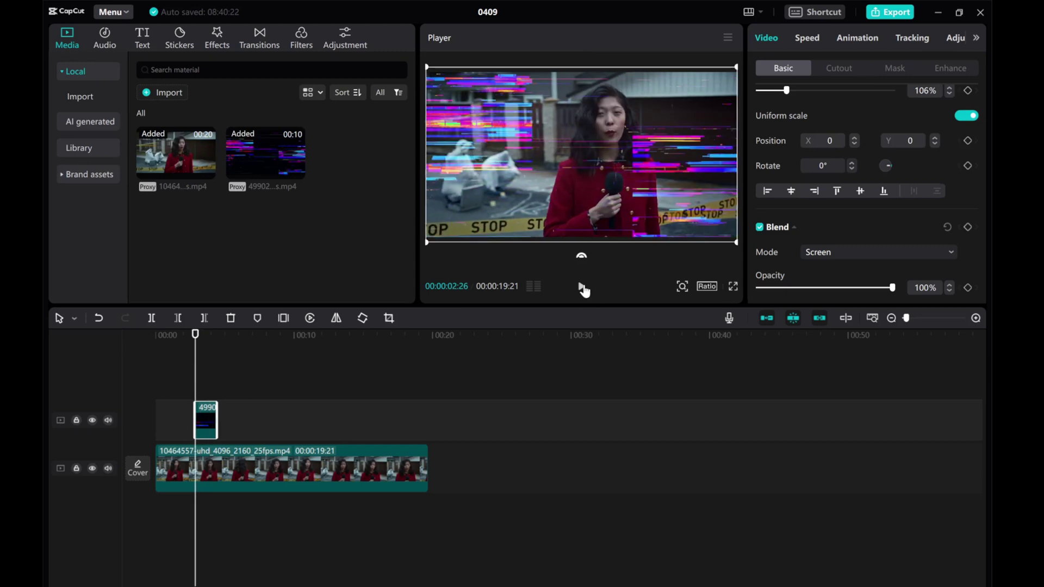
{"action": "left_click", "coordinate": [582, 288]}
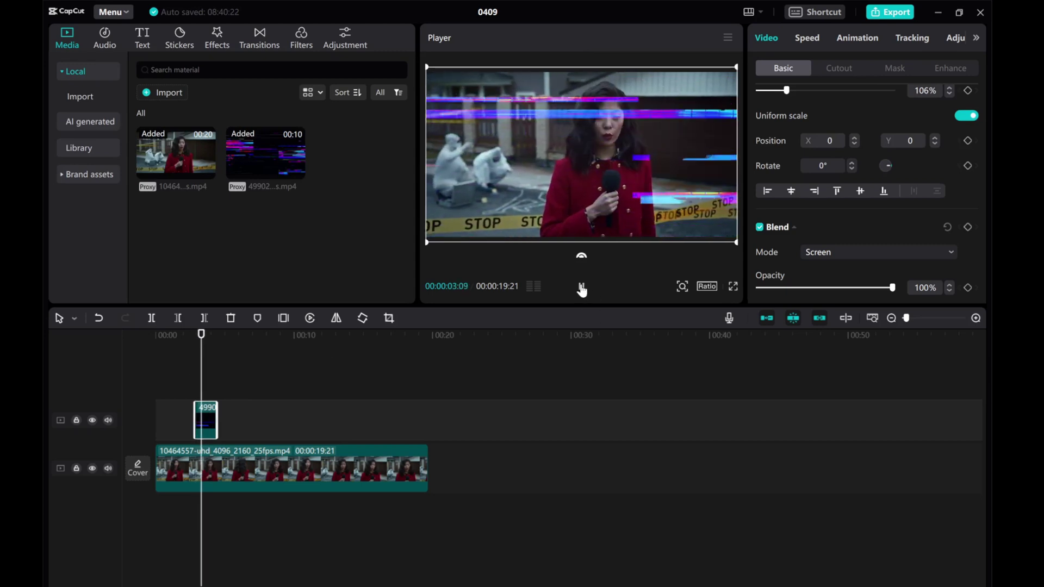
- Try the Darken blend mode on the glitch overlay and preview it
{"action": "left_click", "coordinate": [843, 256]}
{"action": "left_click", "coordinate": [870, 335]}
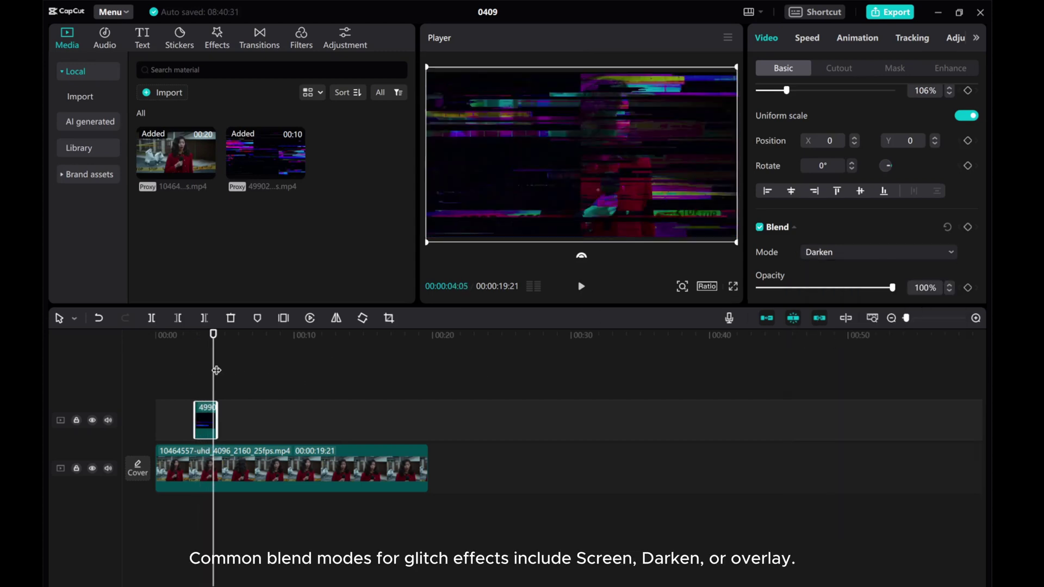
{"action": "left_click_drag", "start_coordinate": [214, 371], "coordinate": [190, 379]}
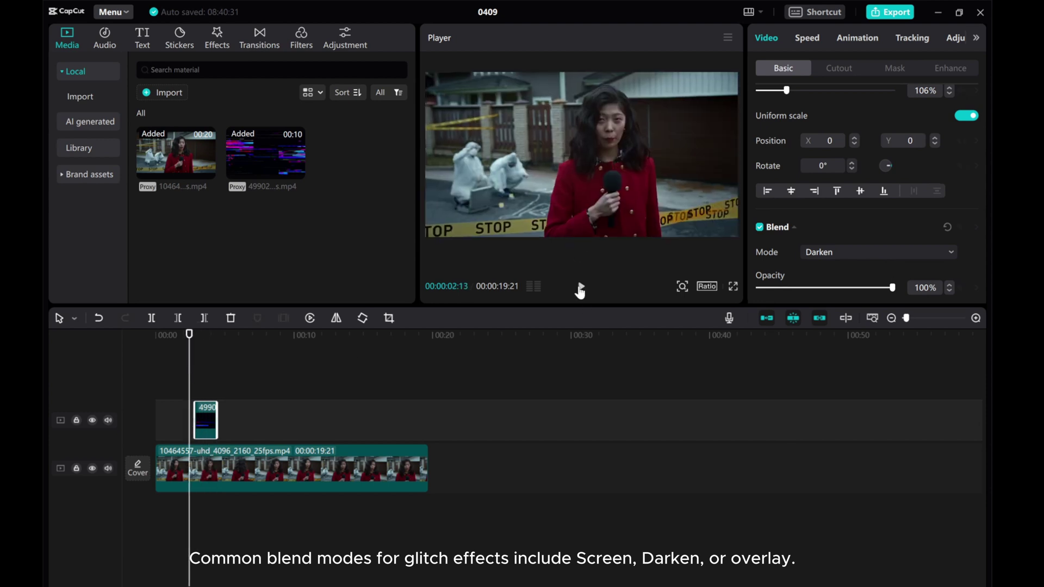
{"action": "left_click", "coordinate": [581, 288]}
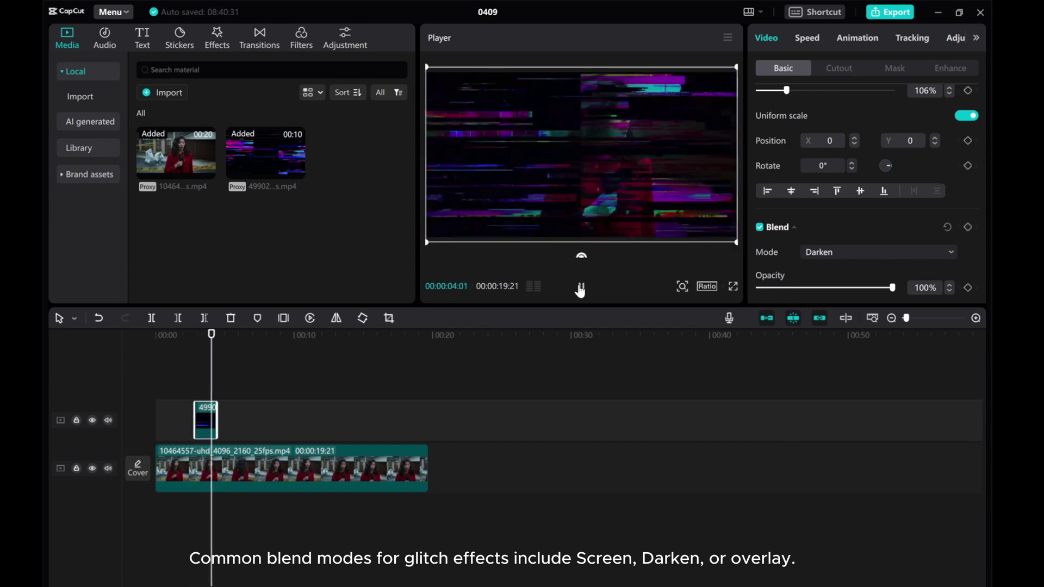
{"action": "left_click", "coordinate": [580, 288]}
- Switch the blend mode to Overlay at 100% opacity and review the glitch section
{"action": "left_click_drag", "start_coordinate": [224, 390], "coordinate": [191, 394]}
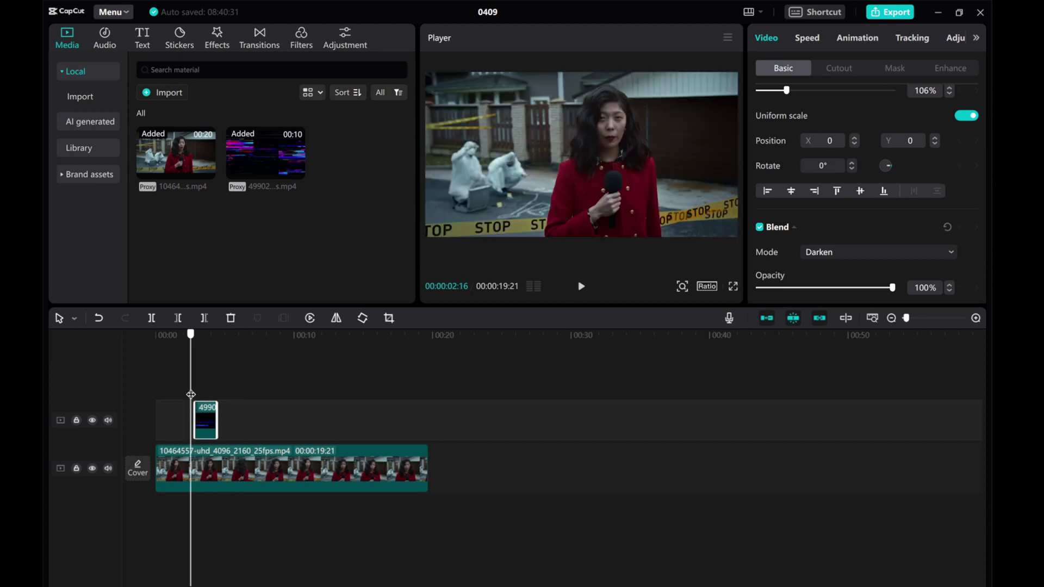
{"action": "left_click", "coordinate": [856, 250]}
{"action": "left_click", "coordinate": [828, 358]}
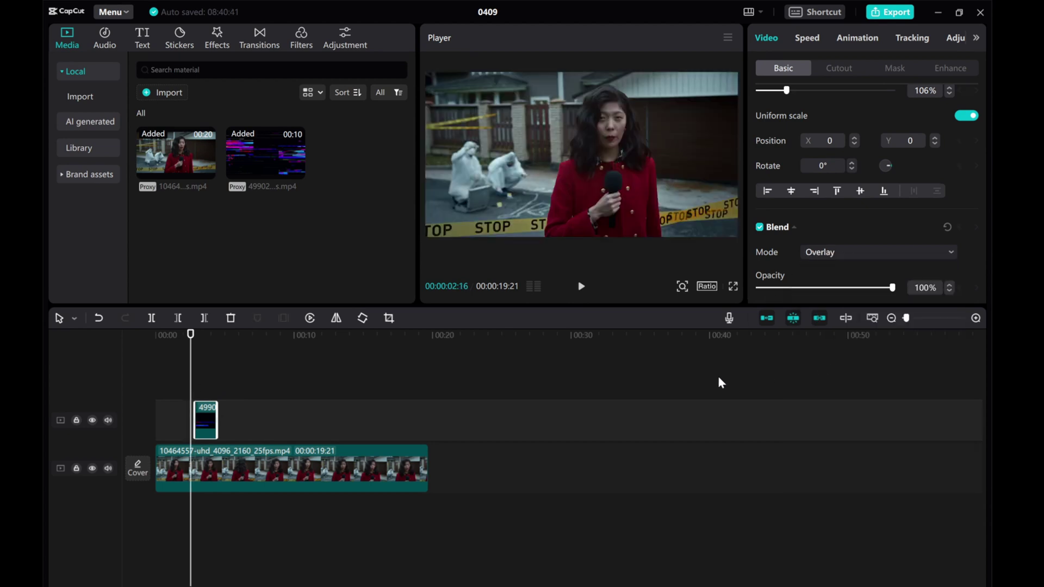
{"action": "left_click", "coordinate": [582, 287]}
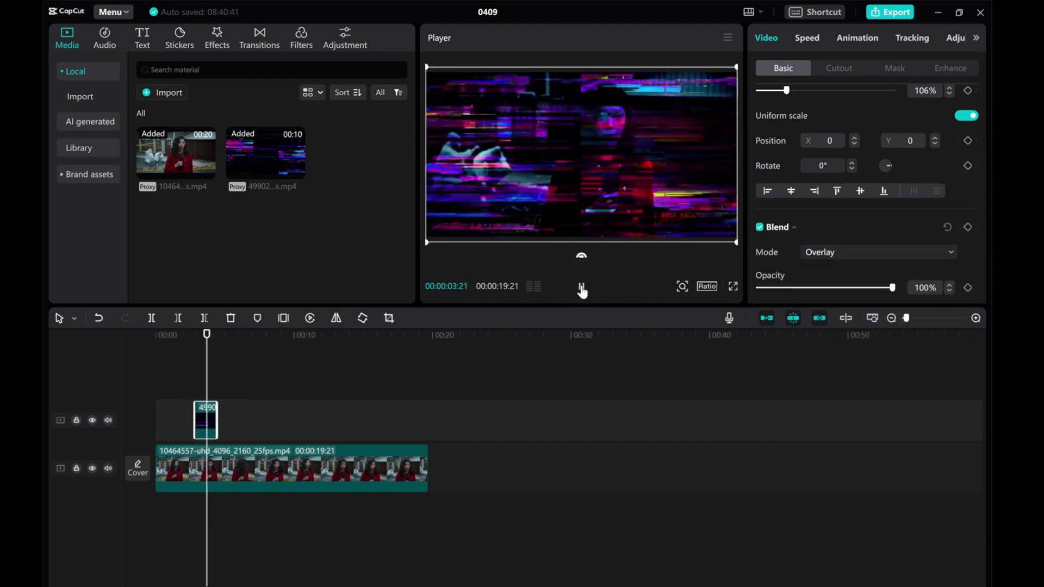
{"action": "key", "text": "space"}
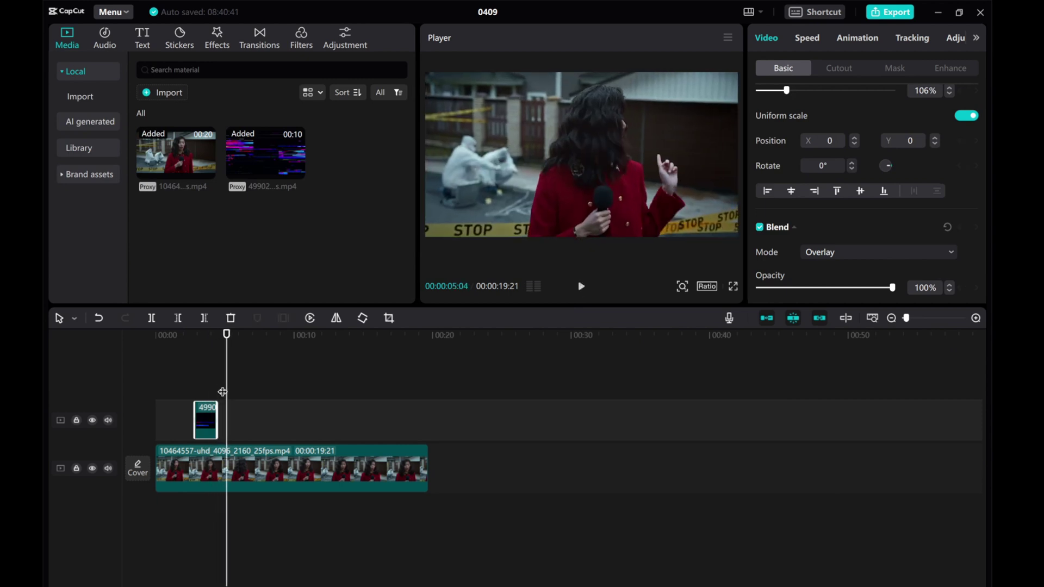
{"action": "left_click", "coordinate": [195, 392]}
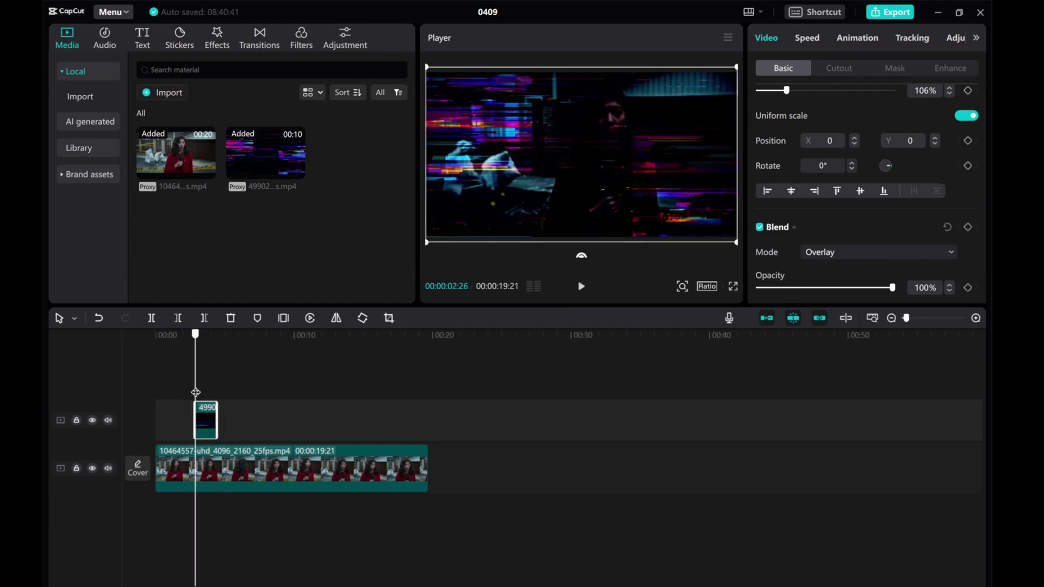
{"action": "mouse_move", "coordinate": [196, 392]}
{"action": "left_mouse_down"}
{"action": "mouse_move", "coordinate": [217, 394]}
{"action": "mouse_move", "coordinate": [196, 392]}
{"action": "left_mouse_up"}
{"action": "left_click", "coordinate": [582, 286]}
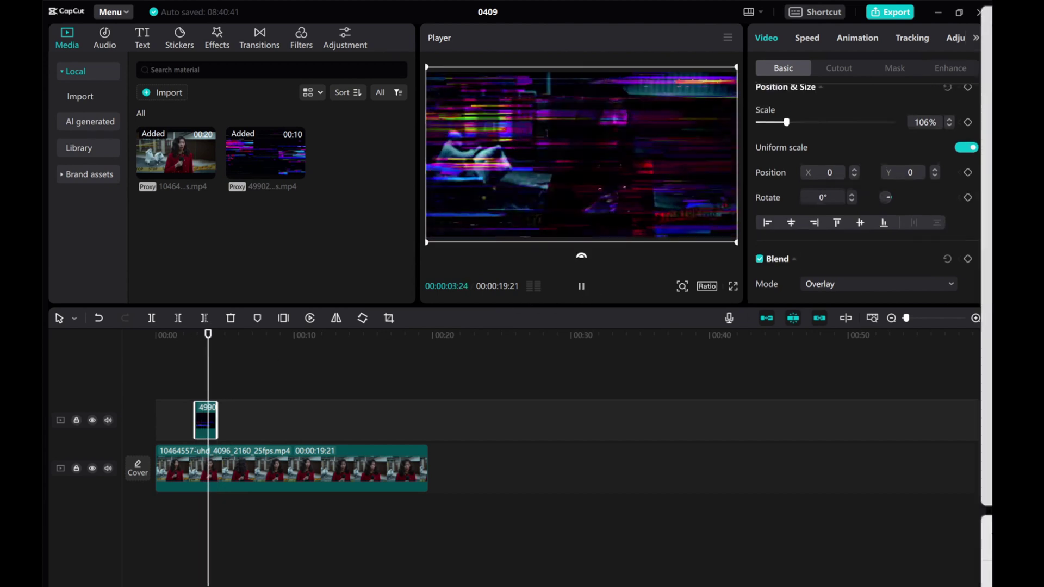
{"action": "left_click", "coordinate": [580, 287]}
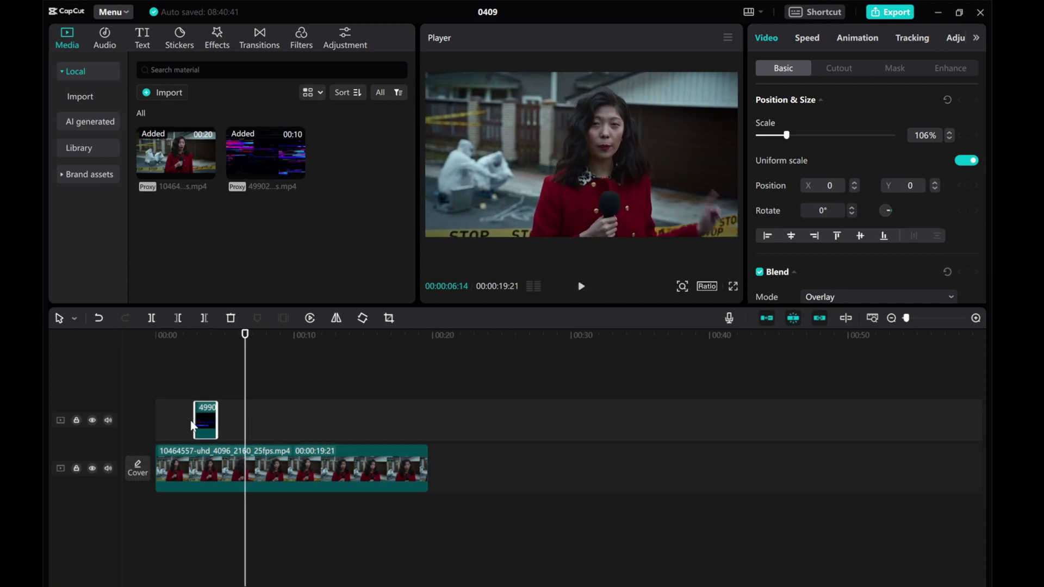
{"action": "left_click_drag", "start_coordinate": [245, 367], "coordinate": [201, 376]}
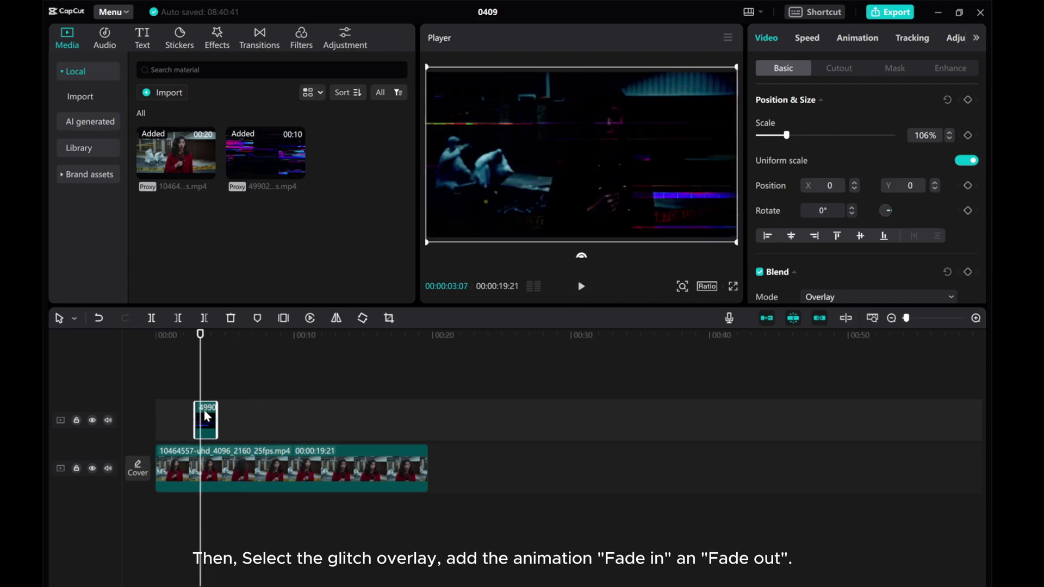
- Apply a Fade In animation to the glitch overlay lasting 0.2 s
{"action": "left_click", "coordinate": [853, 42]}
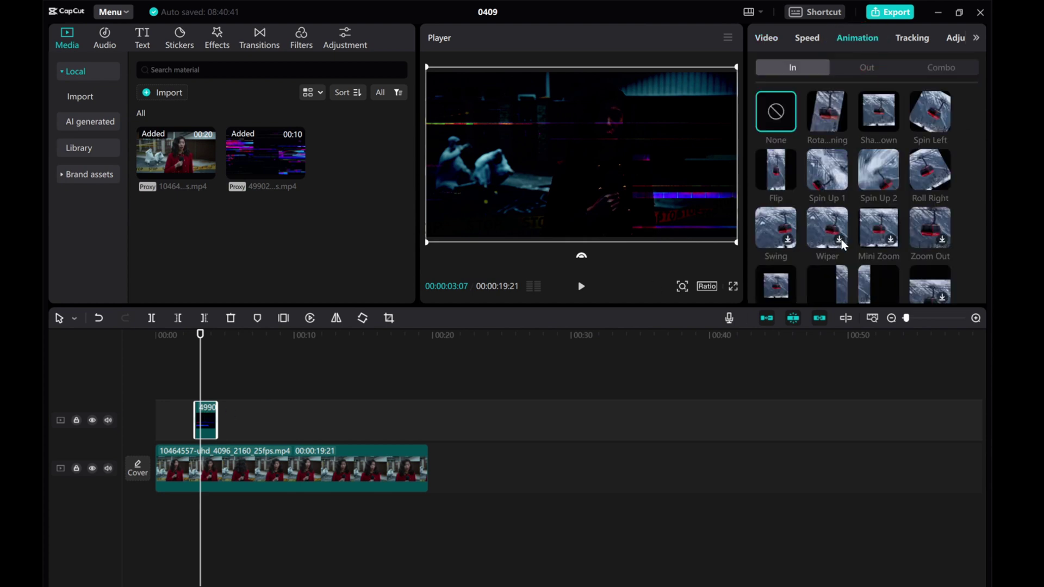
{"action": "scroll", "coordinate": [842, 242], "scroll_direction": "down", "scroll_amount": 3}
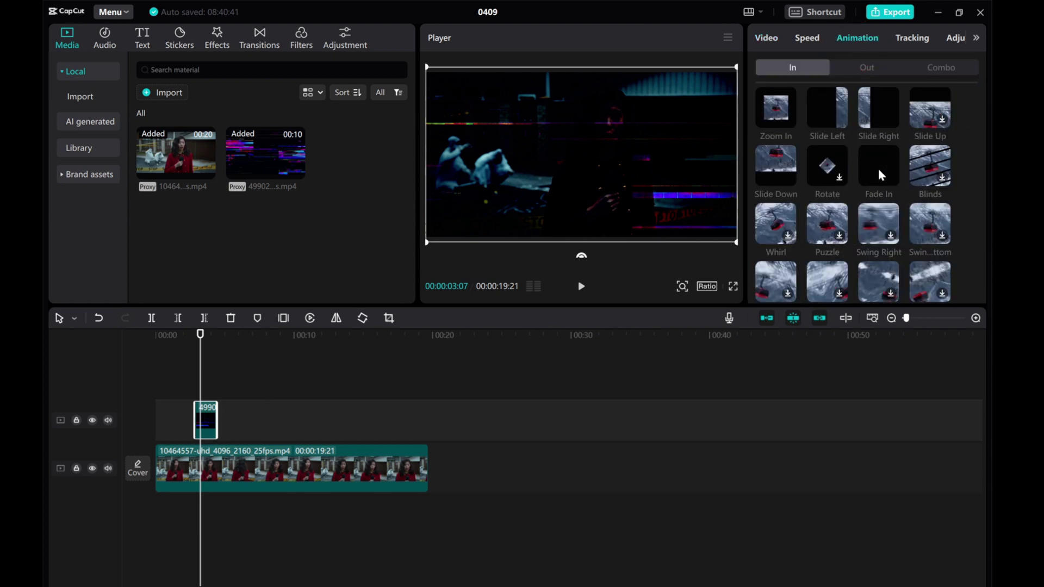
{"action": "left_click", "coordinate": [875, 159]}
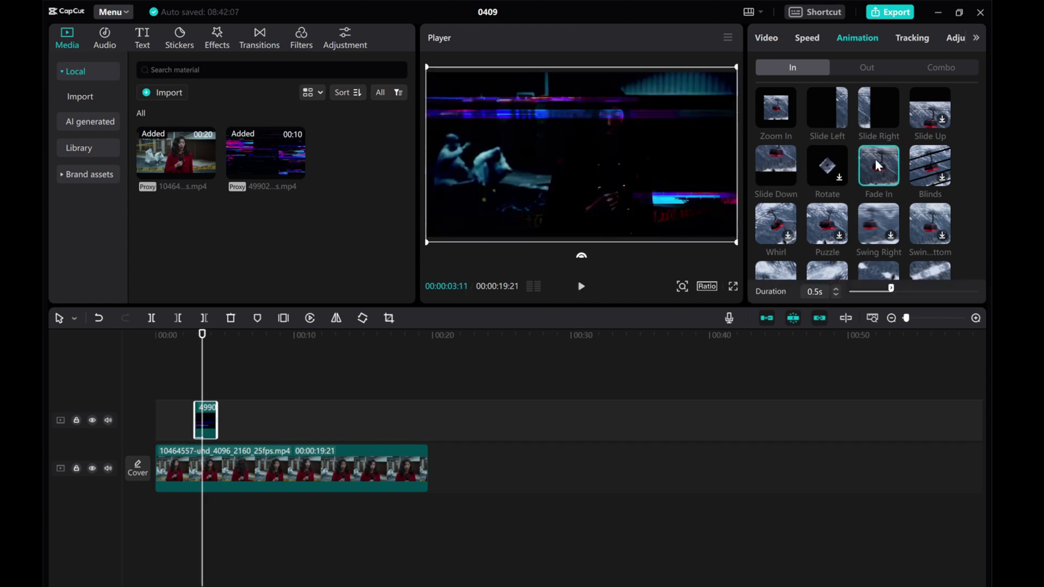
{"action": "left_click", "coordinate": [836, 294]}
{"action": "left_click", "coordinate": [835, 294]}
{"action": "left_click", "coordinate": [835, 294]}
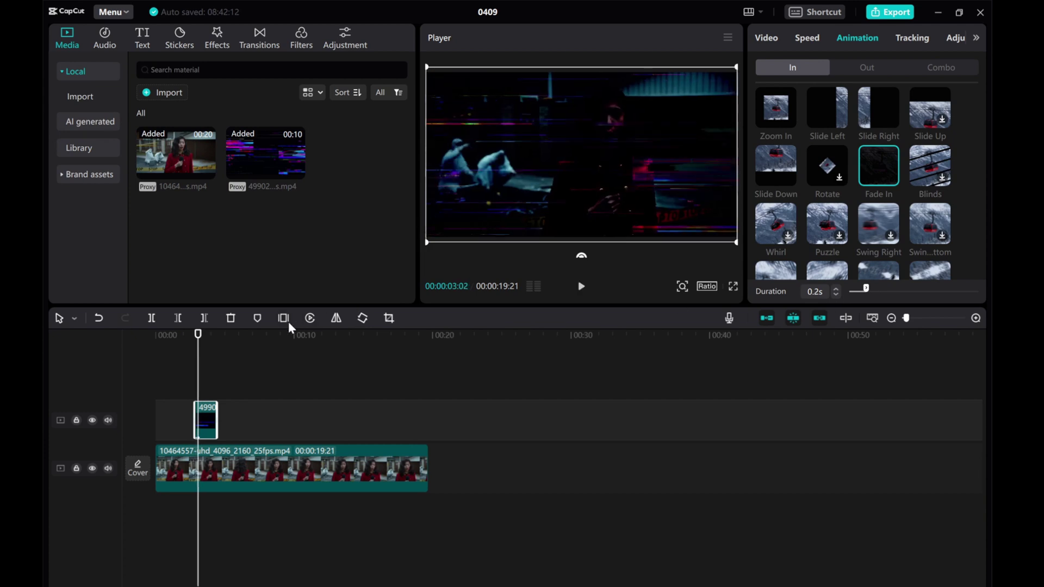
- Add a 0.2 s Fade Out animation to the overlay and preview both fades
{"action": "left_click", "coordinate": [857, 69]}
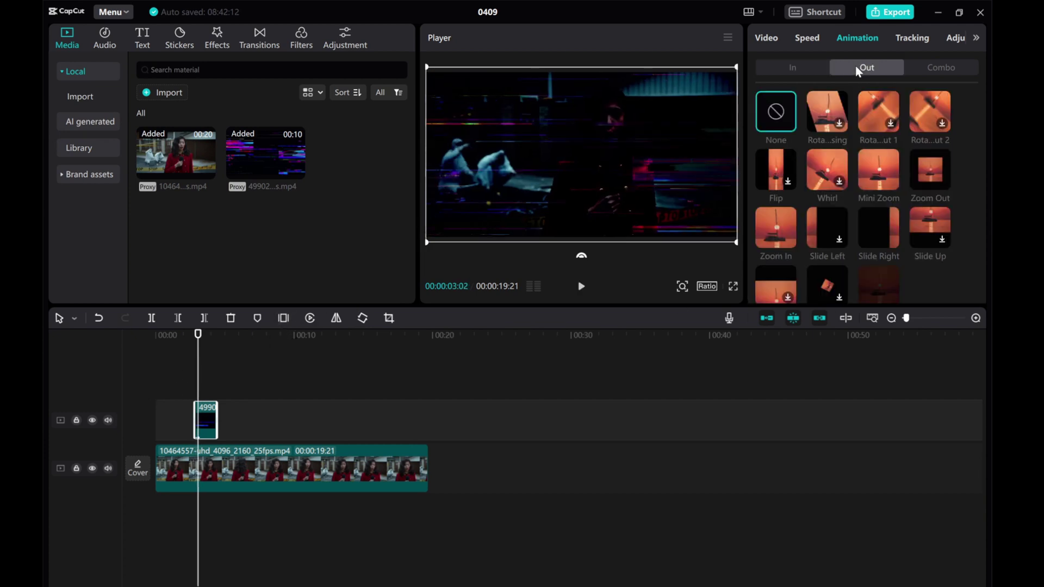
{"action": "scroll", "coordinate": [856, 230], "scroll_direction": "down", "scroll_amount": 1}
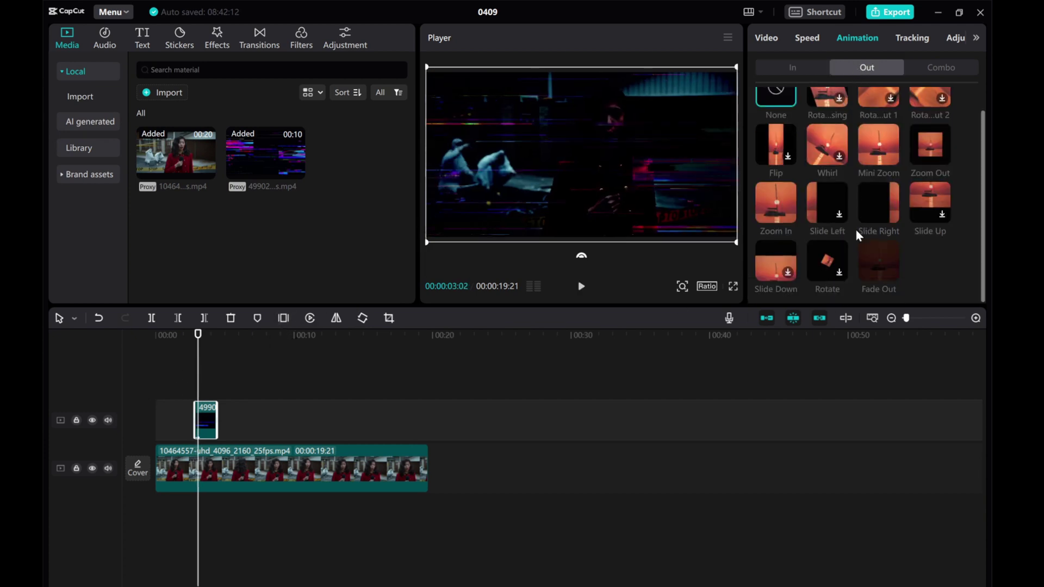
{"action": "left_click", "coordinate": [877, 271]}
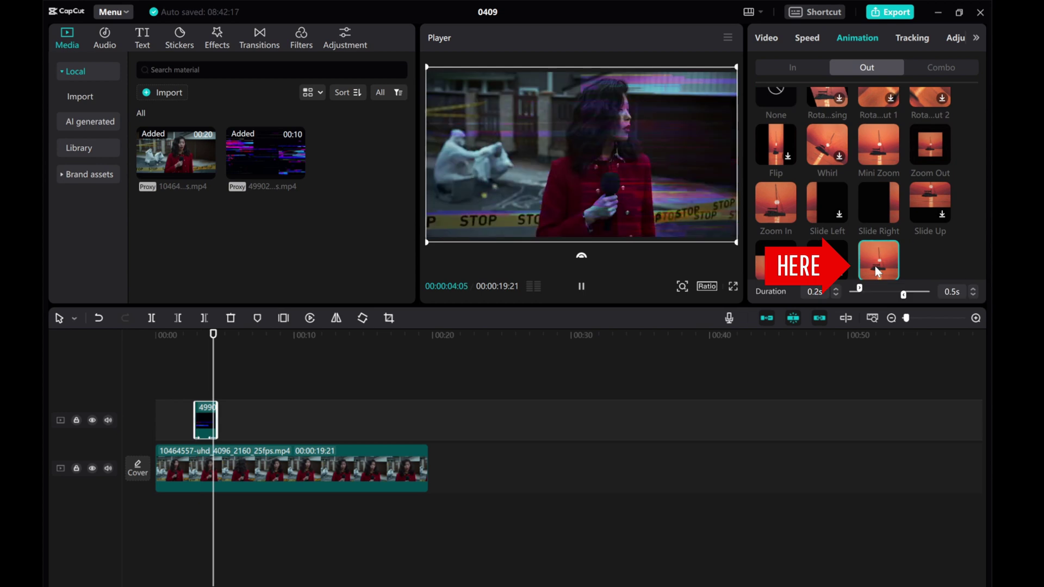
{"action": "left_click", "coordinate": [972, 295]}
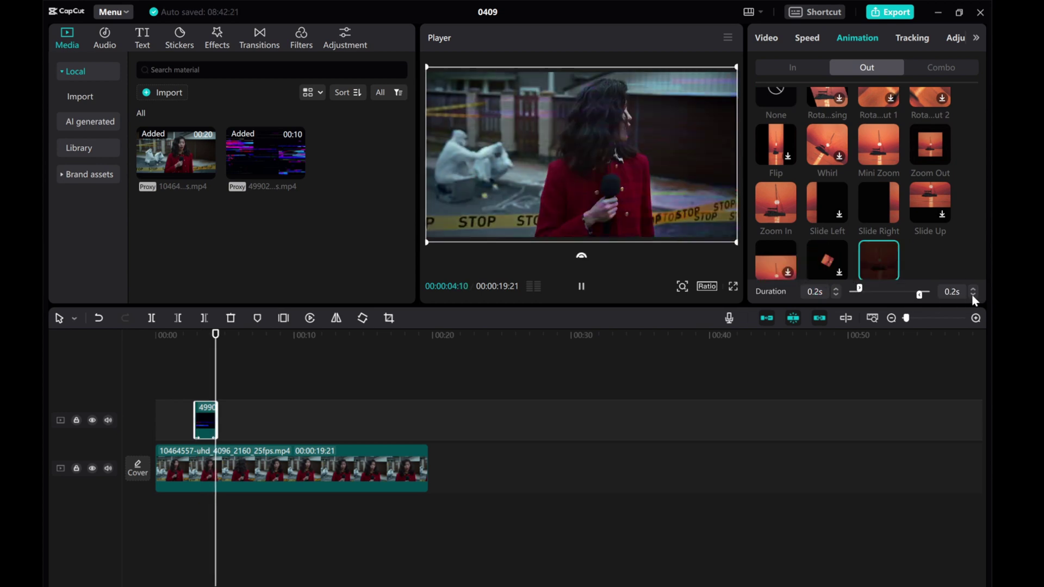
{"action": "left_click_drag", "start_coordinate": [216, 378], "coordinate": [188, 378]}
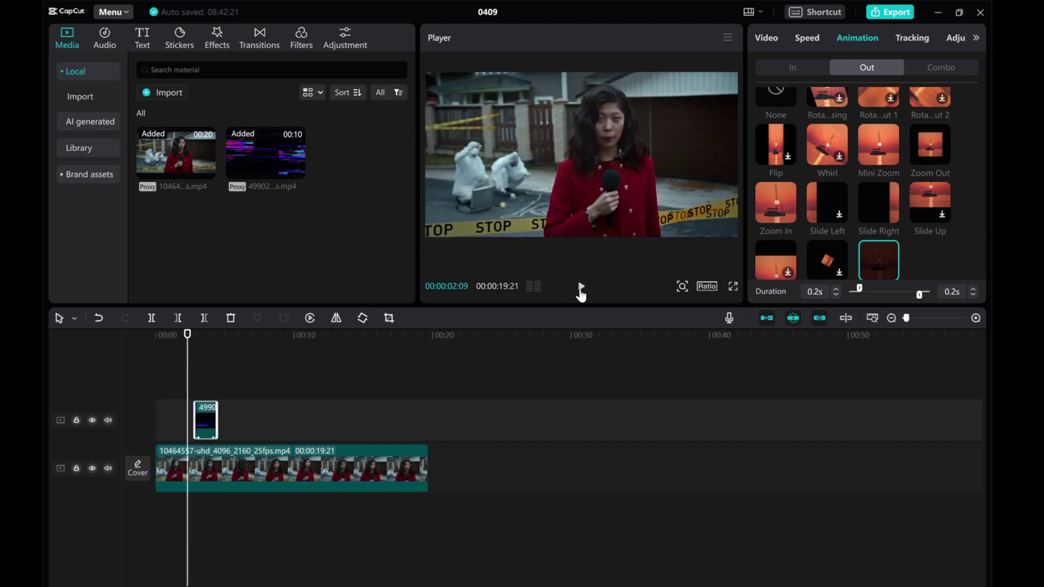
{"action": "left_click", "coordinate": [581, 292]}
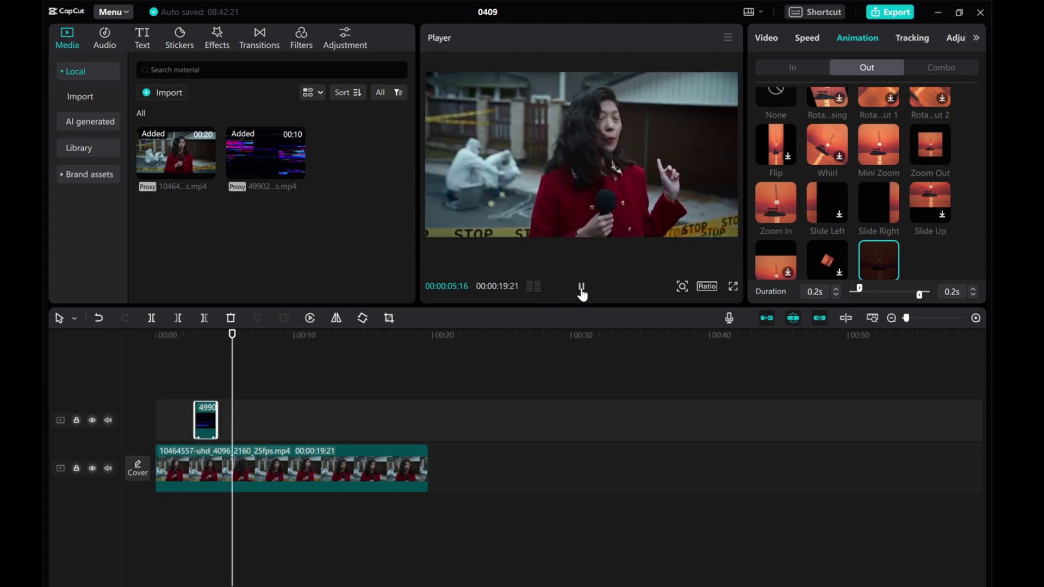
{"action": "left_click", "coordinate": [581, 291]}
{"action": "left_click_drag", "start_coordinate": [233, 362], "coordinate": [193, 373]}
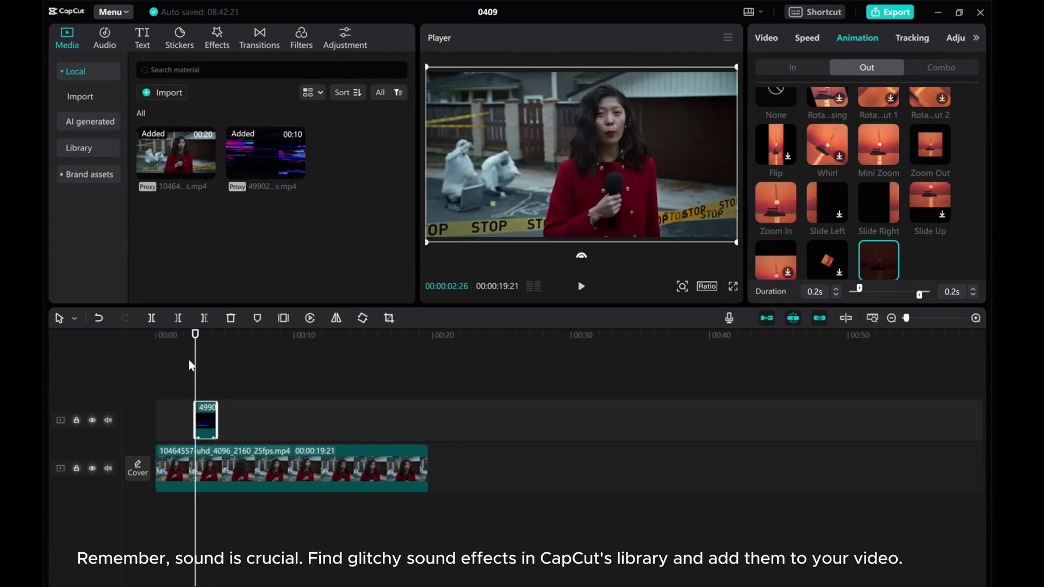
- Search 'glitchy noise' in Audio and add Glitch noise(1115580) to the timeline
{"action": "left_click", "coordinate": [101, 43]}
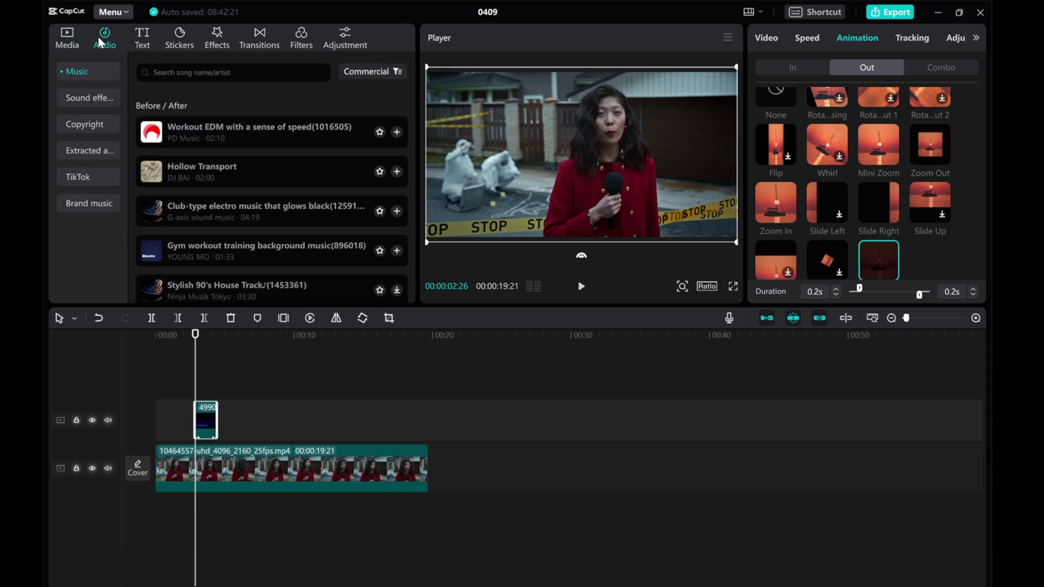
{"action": "left_click", "coordinate": [165, 73]}
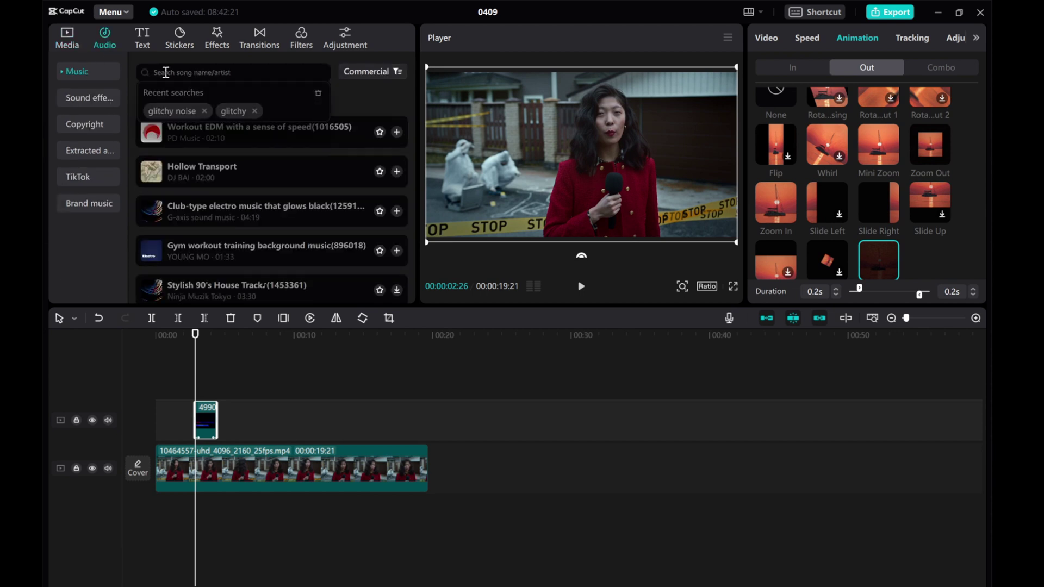
{"action": "left_click", "coordinate": [170, 111]}
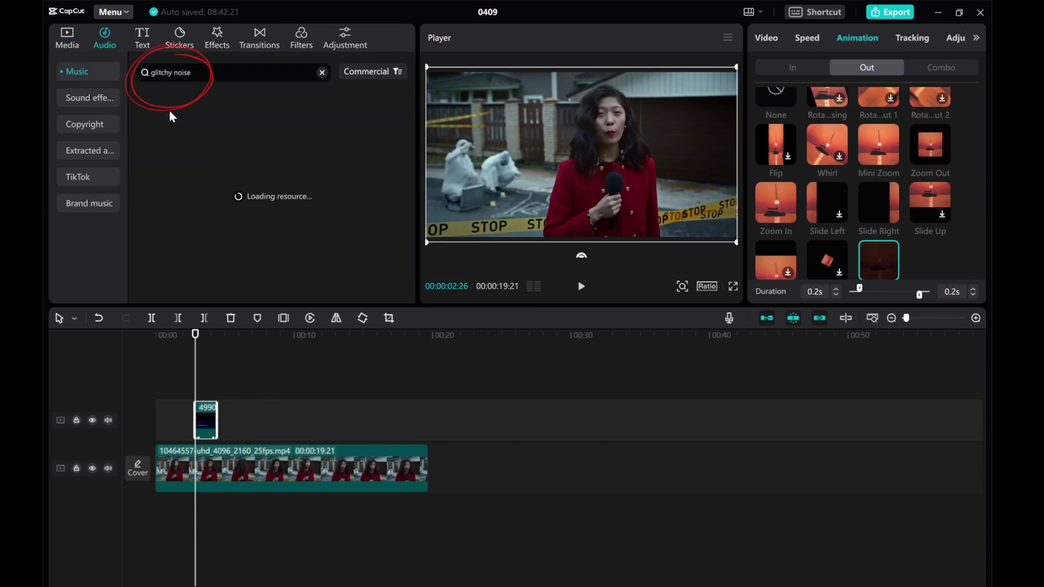
{"action": "left_click", "coordinate": [199, 107]}
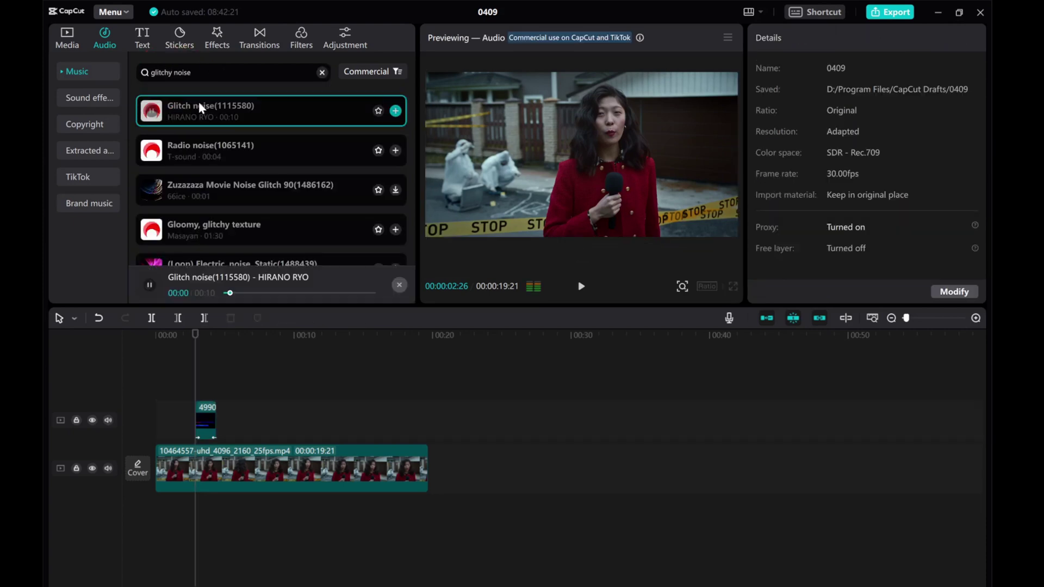
{"action": "left_click", "coordinate": [396, 111]}
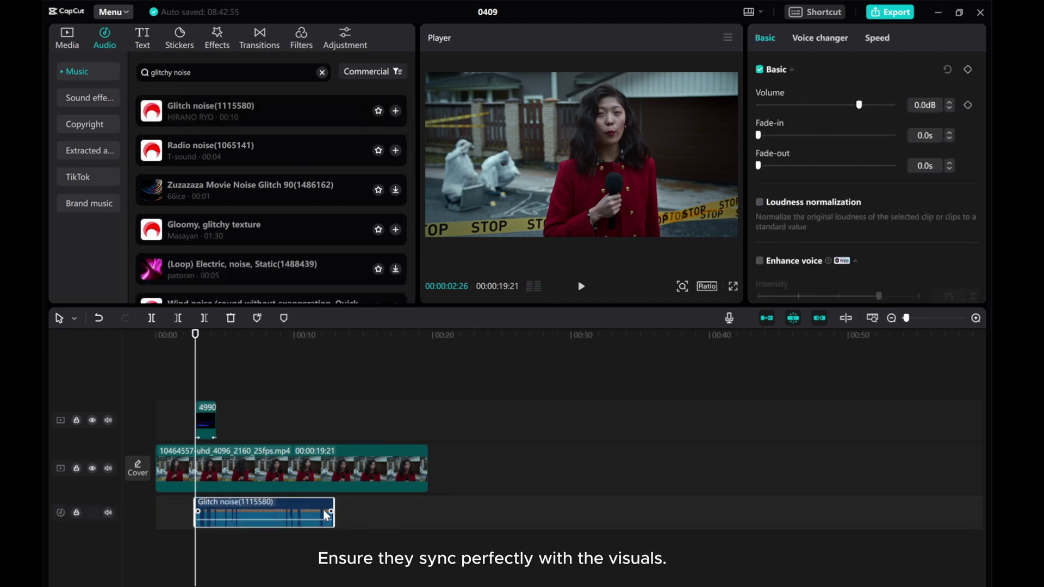
- Trim the Glitch noise clip to match the overlay and play back to check timing
{"action": "left_click_drag", "start_coordinate": [334, 507], "coordinate": [216, 506]}
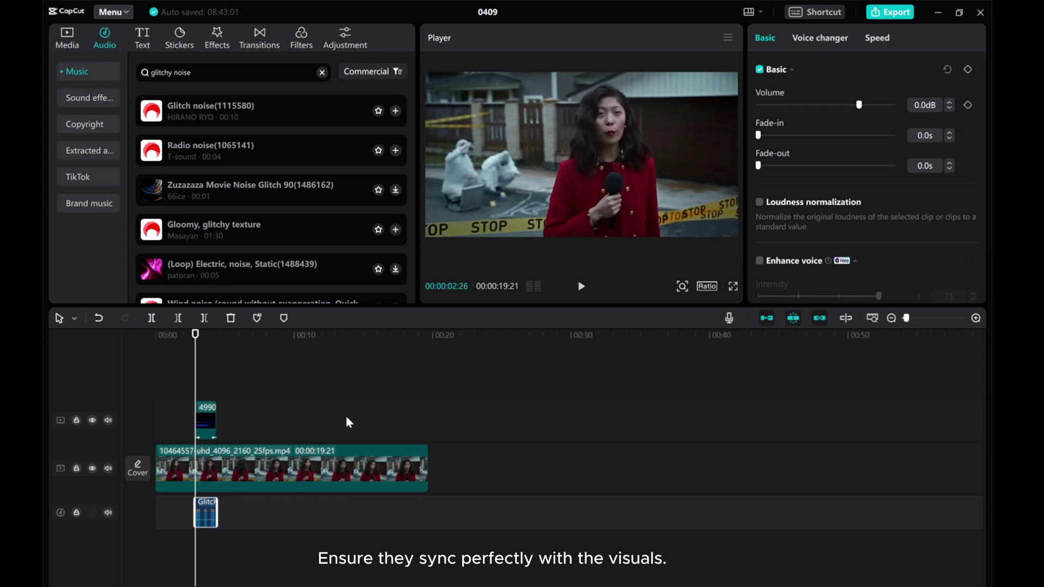
{"action": "left_click", "coordinate": [581, 286]}
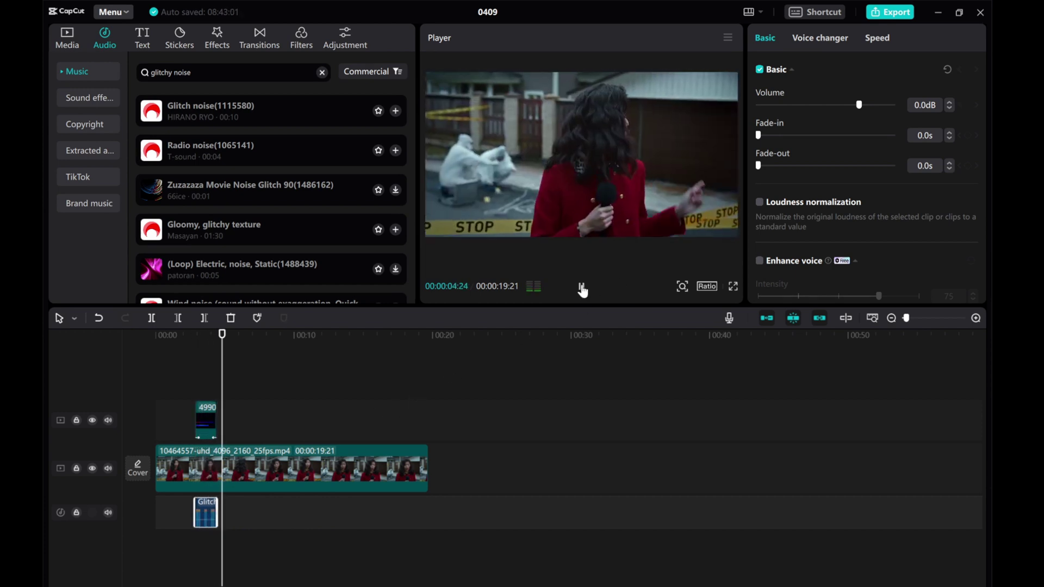
{"action": "left_click", "coordinate": [581, 286]}
{"action": "key", "text": "Home"}
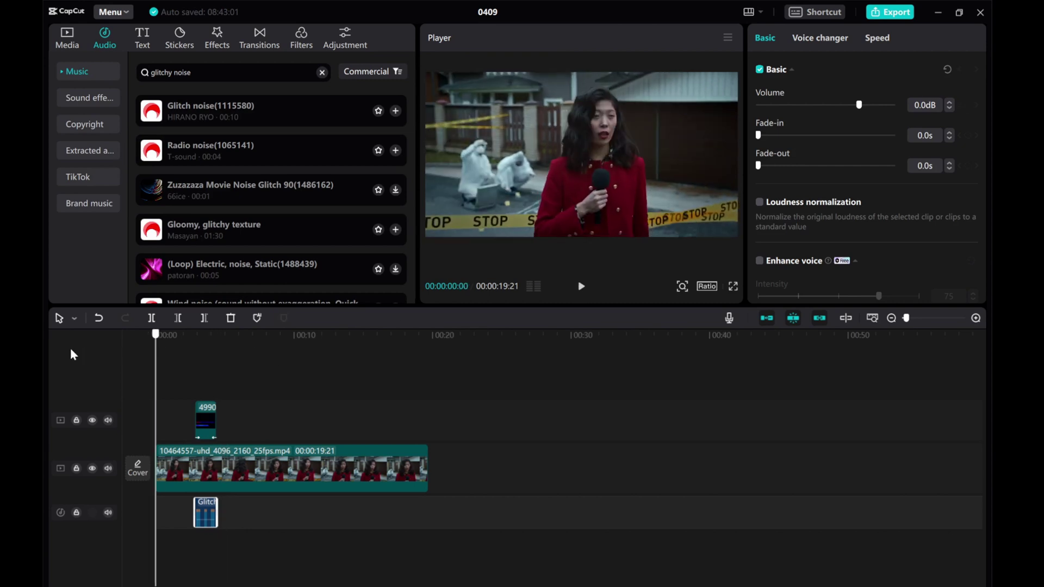
- Play back the new project holding the beach and forest clips
{"action": "left_click", "coordinate": [581, 286]}
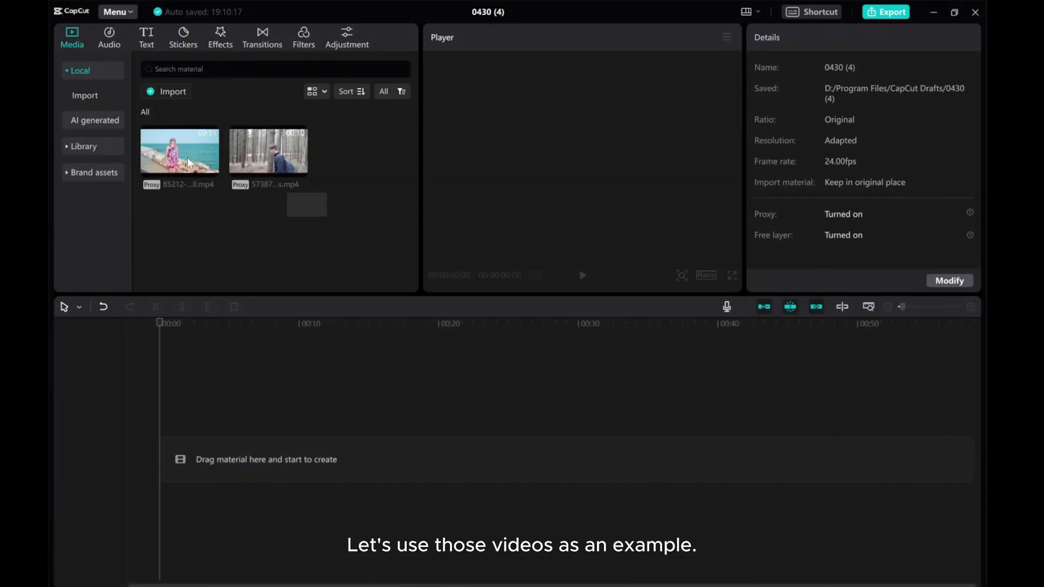
- Place both clips on the timeline, beach on top, and trim it to the forest clip's length
{"action": "left_click_drag", "start_coordinate": [189, 163], "coordinate": [178, 417]}
{"action": "left_click", "coordinate": [194, 458]}
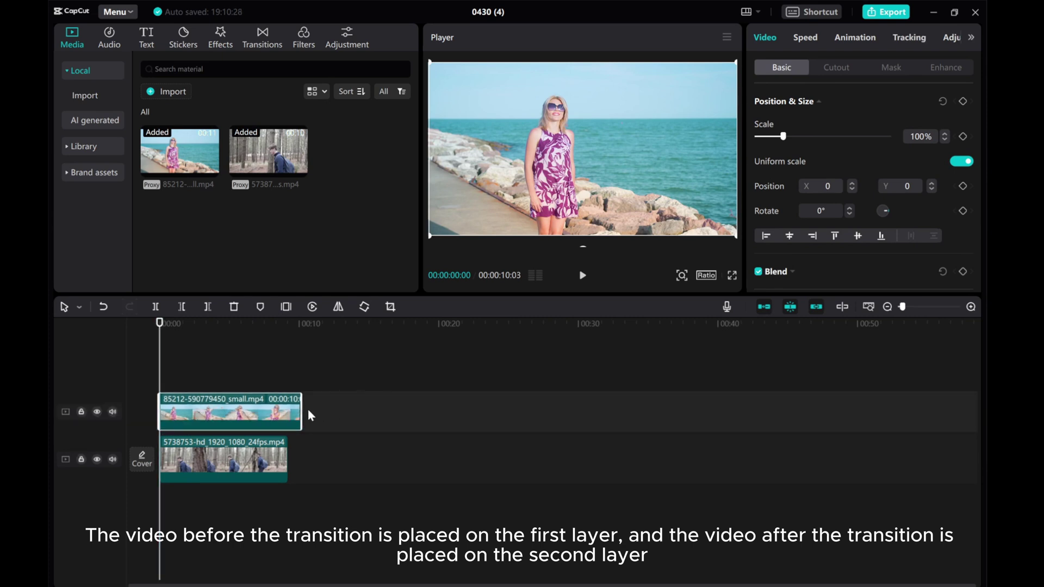
{"action": "left_click_drag", "start_coordinate": [300, 410], "coordinate": [287, 412]}
- Hide the beach track, preview the forest footage up to the tree, then show the beach track again
{"action": "left_click", "coordinate": [98, 413]}
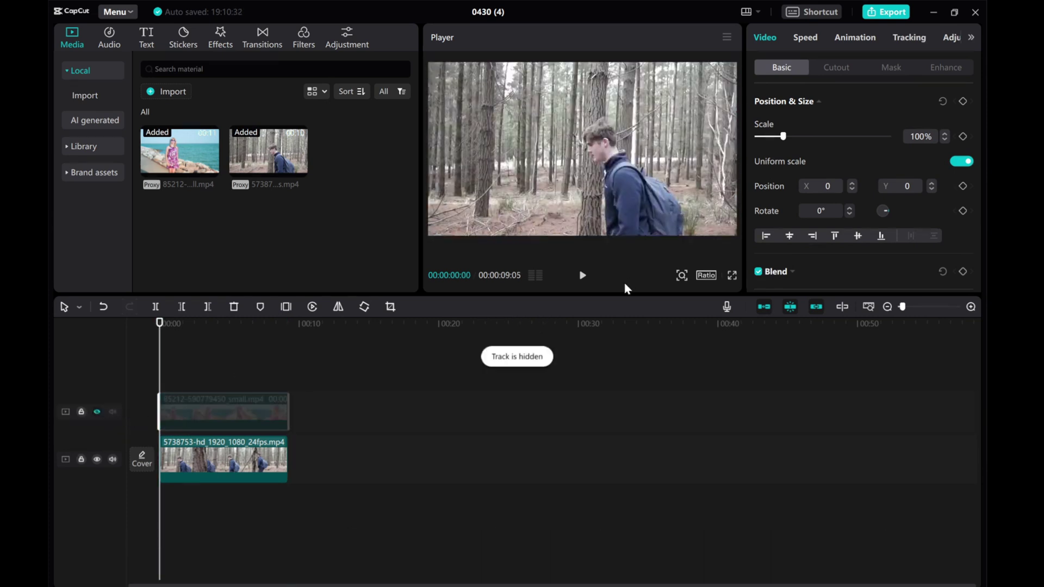
{"action": "left_click", "coordinate": [582, 278]}
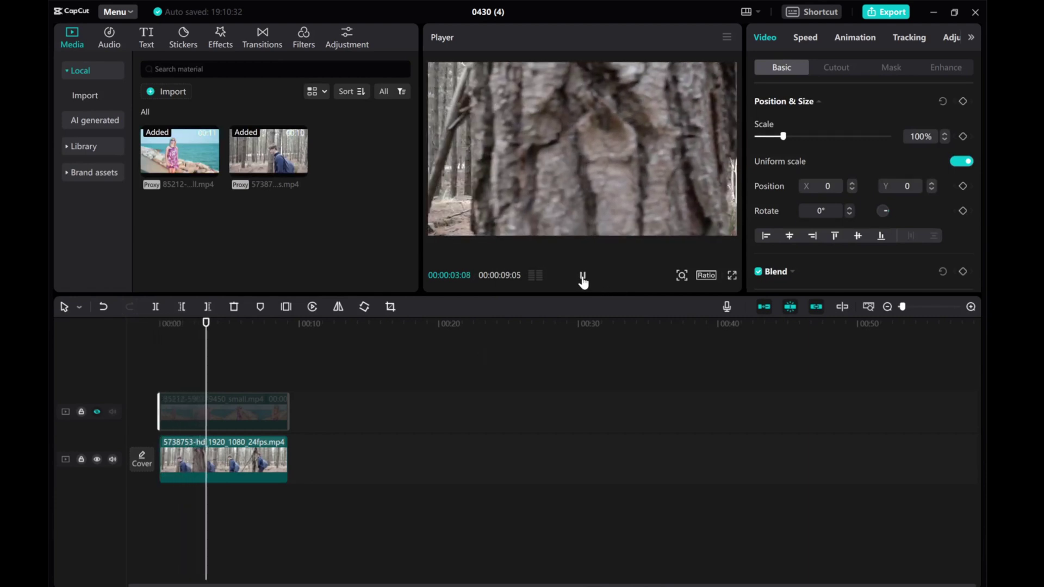
{"action": "left_click", "coordinate": [582, 277]}
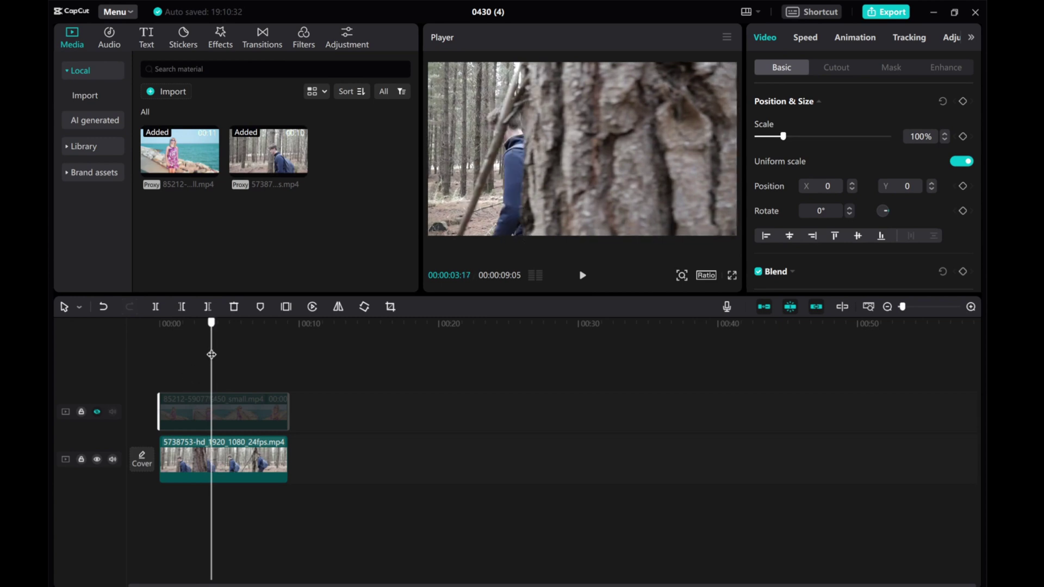
{"action": "left_click", "coordinate": [145, 358]}
{"action": "left_click", "coordinate": [98, 412]}
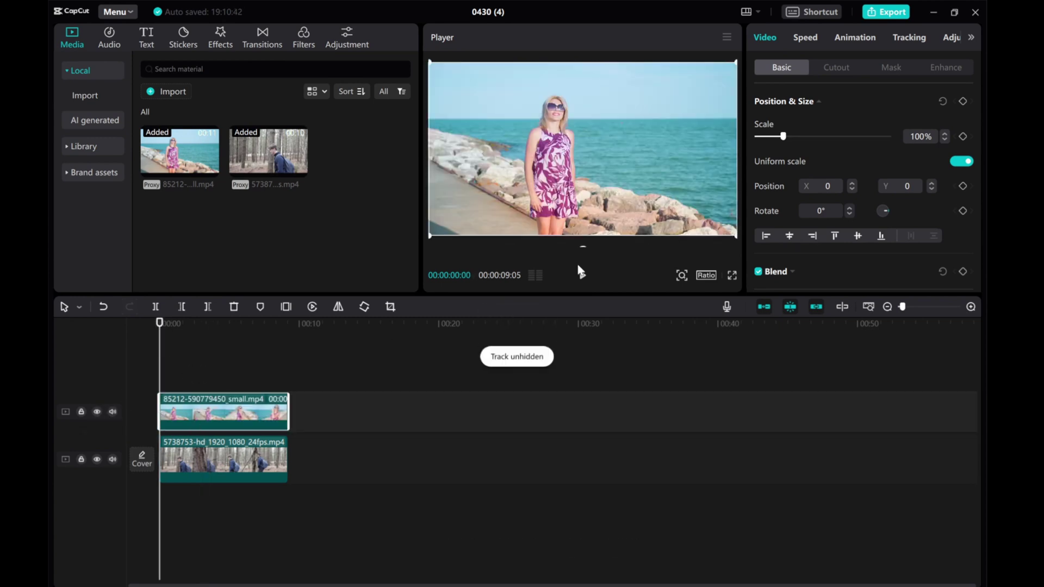
- Give the beach clip a Horizontal mask rotated -90° at X -960, with the playhead at the tree
{"action": "left_click", "coordinate": [889, 68]}
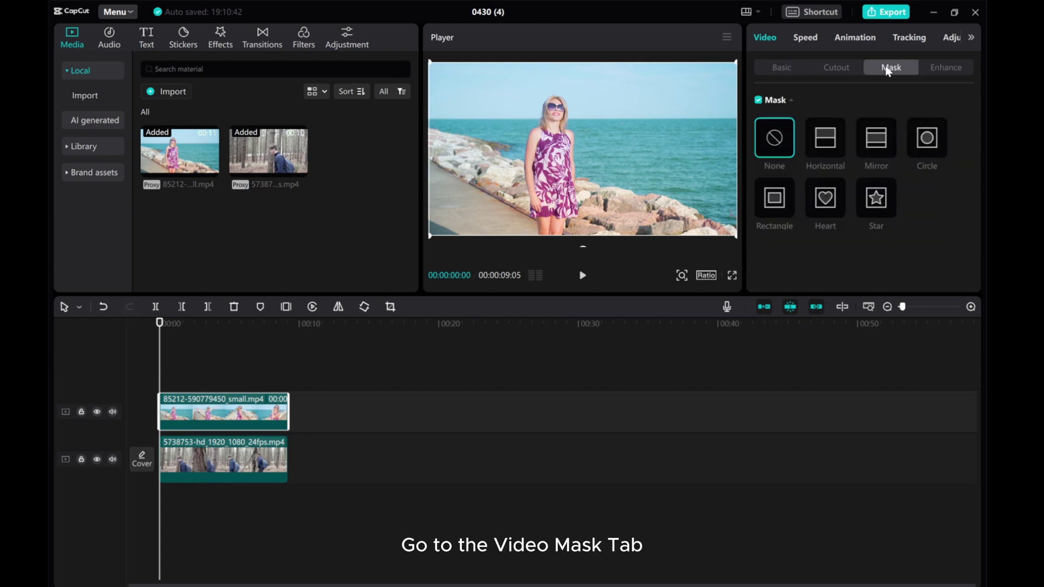
{"action": "left_click", "coordinate": [824, 140]}
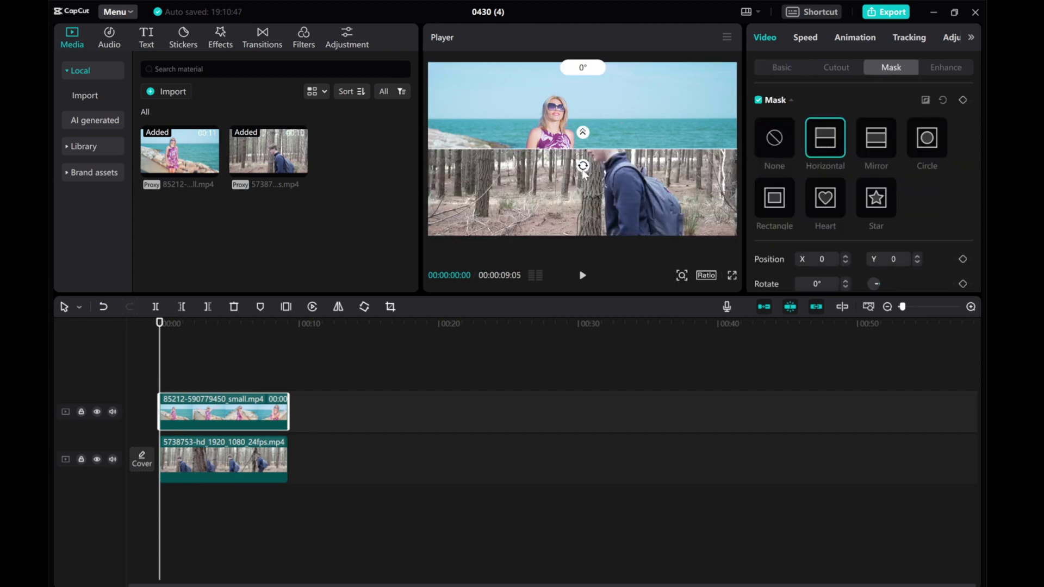
{"action": "left_click_drag", "start_coordinate": [584, 169], "coordinate": [589, 154]}
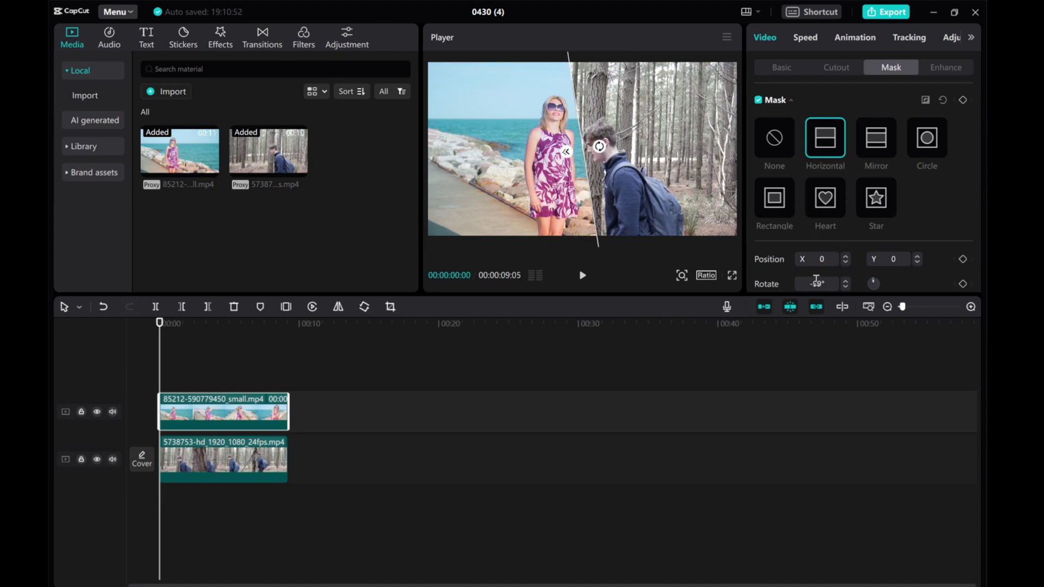
{"action": "type", "text": "0"}
{"action": "key", "text": "Return"}
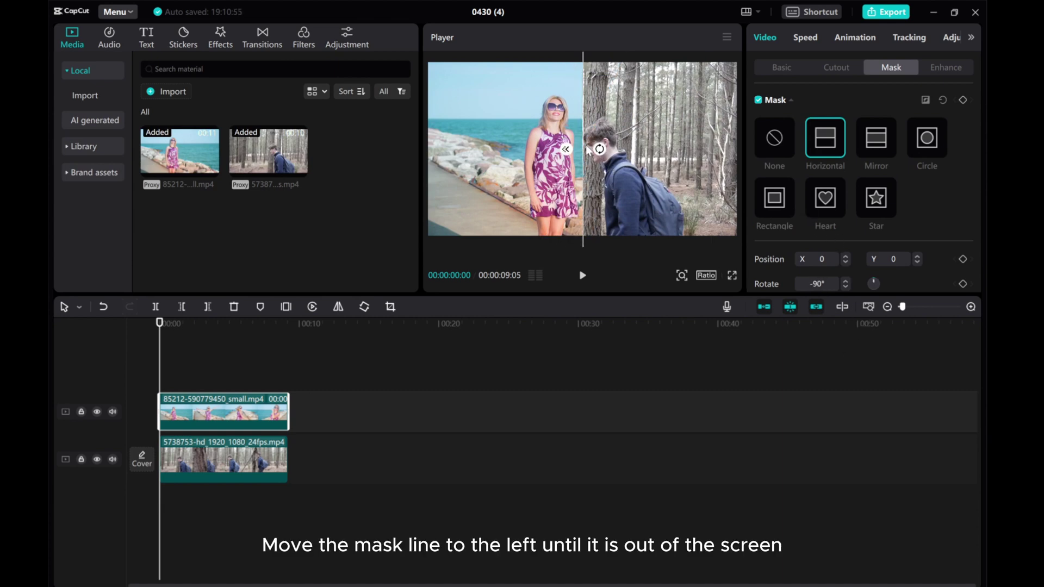
{"action": "left_click_drag", "start_coordinate": [585, 150], "coordinate": [431, 148]}
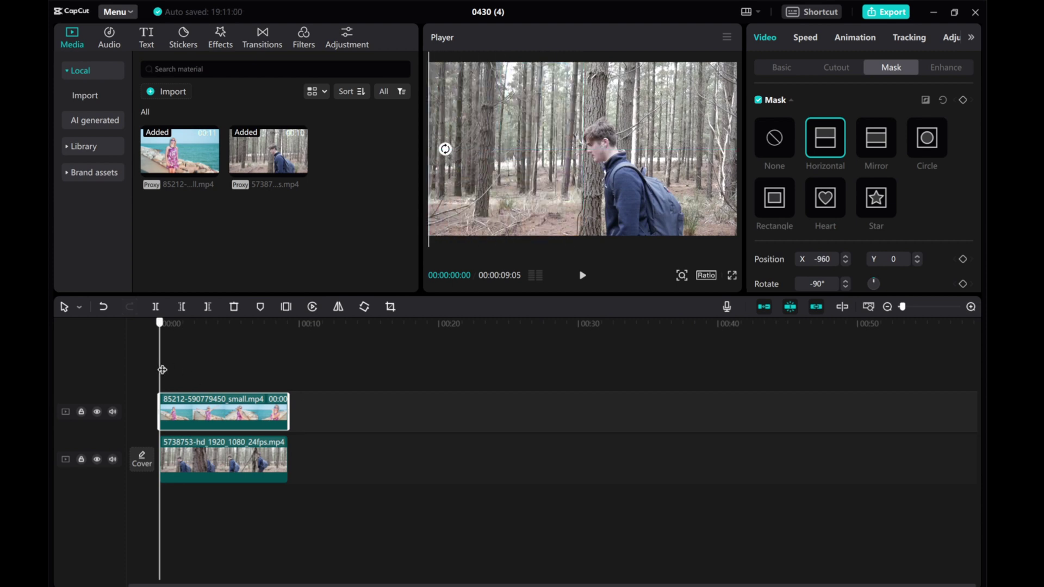
{"action": "left_click_drag", "start_coordinate": [163, 370], "coordinate": [204, 360]}
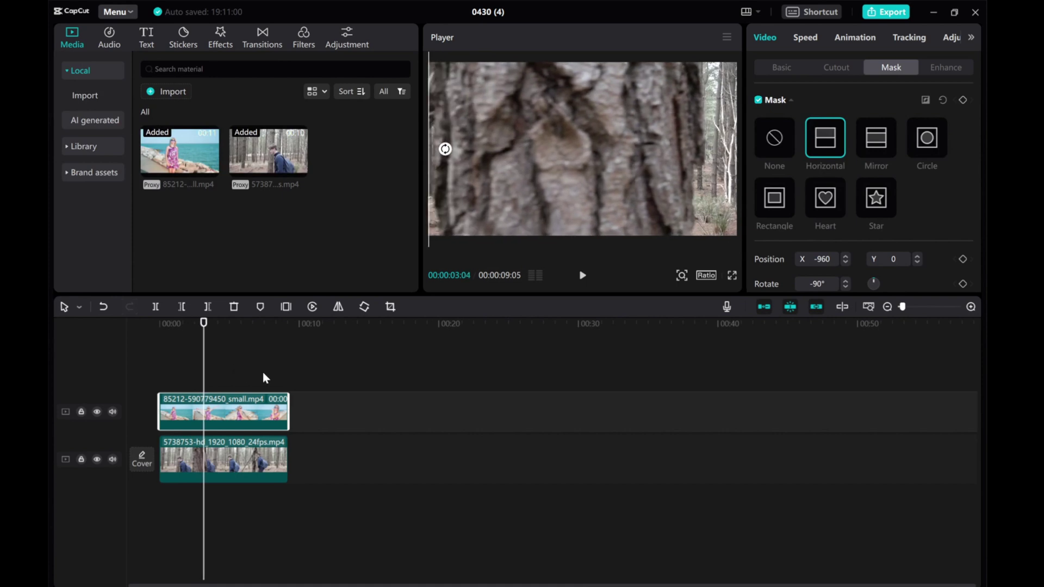
- Zoom into the timeline and keyframe the mask line's first frame-by-frame moves right with the tree
{"action": "scroll", "coordinate": [812, 226], "scroll_direction": "down", "scroll_amount": 2}
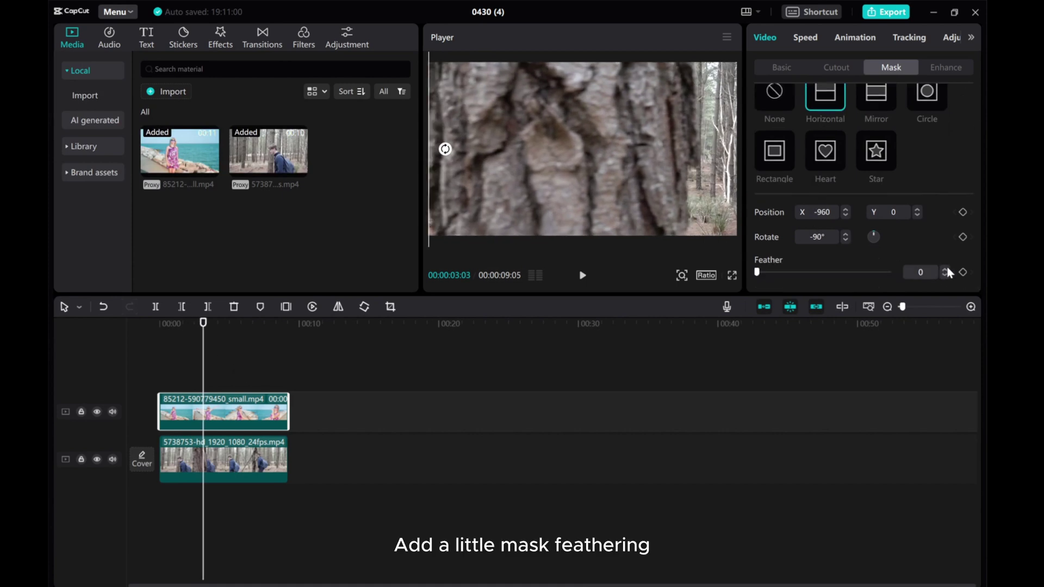
{"action": "scroll", "coordinate": [946, 206], "scroll_direction": "up", "scroll_amount": 3}
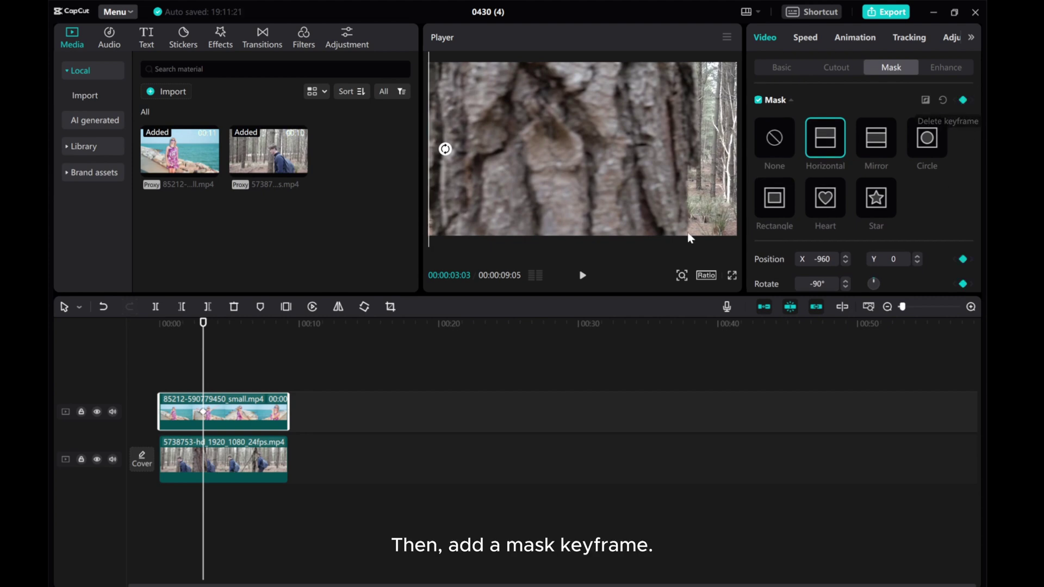
{"action": "left_click", "coordinate": [971, 306]}
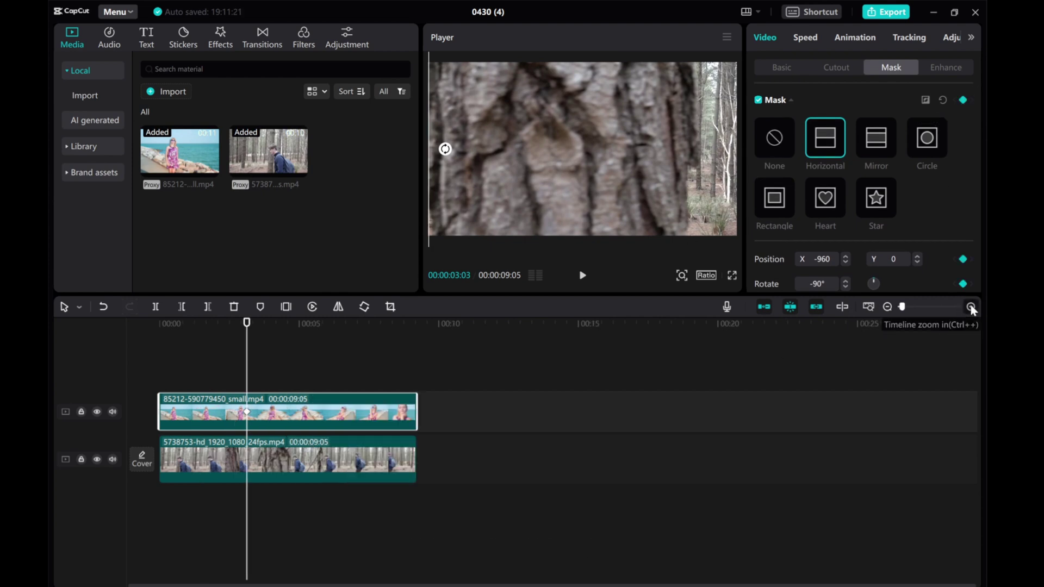
{"action": "left_click", "coordinate": [970, 307]}
{"action": "key", "text": "Right"}
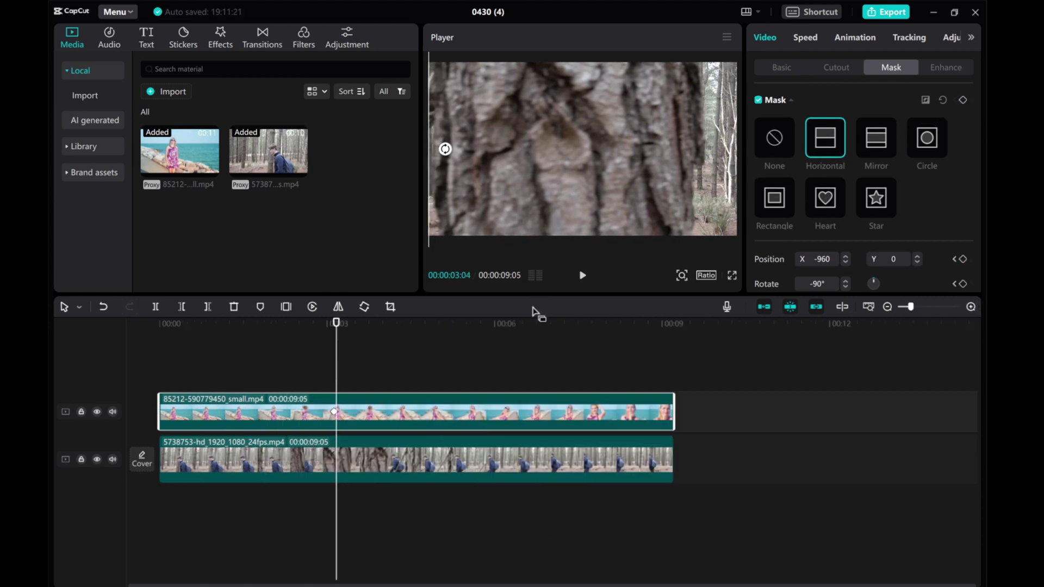
{"action": "key", "text": "Right"}
{"action": "key", "text": "Right"}
{"action": "key", "text": "Left"}
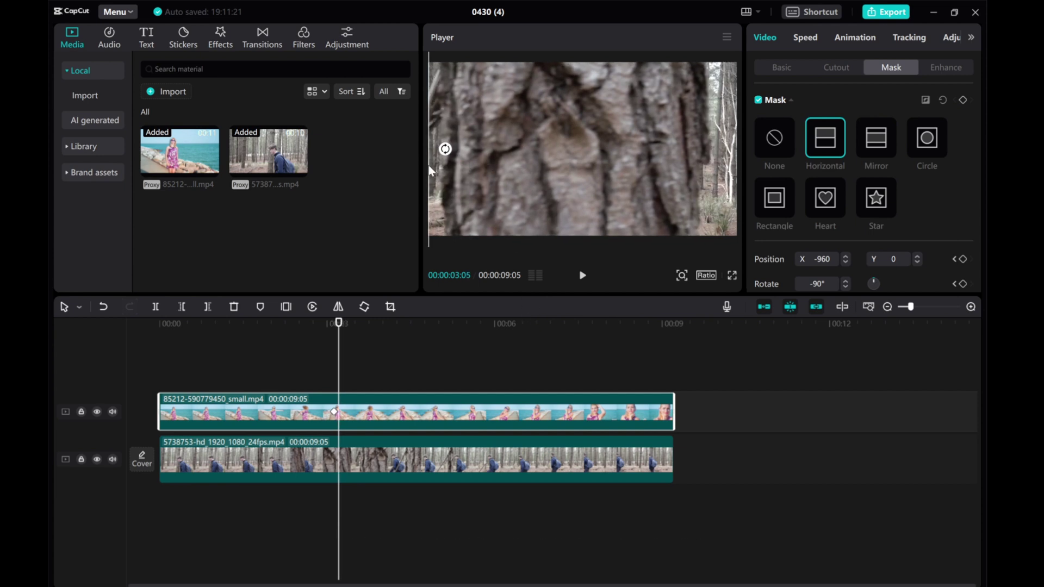
{"action": "left_click_drag", "start_coordinate": [429, 165], "coordinate": [446, 170]}
{"action": "key", "text": "Right"}
{"action": "key", "text": "Right"}
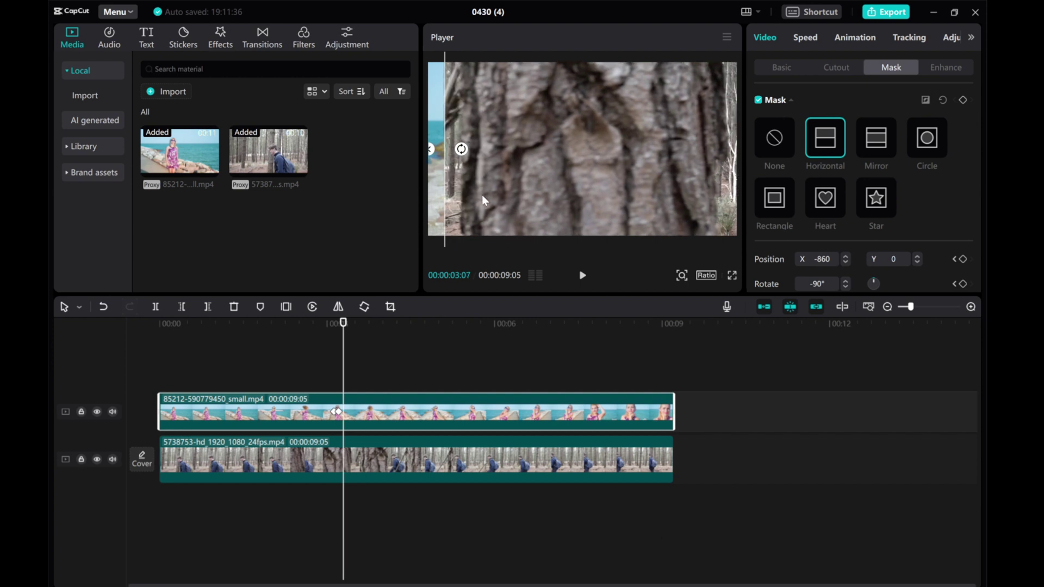
{"action": "left_click_drag", "start_coordinate": [444, 184], "coordinate": [462, 190]}
- Keep keyframing the mask line along the tree until X 960, then zoom out and rewind
{"action": "key", "text": "Right"}
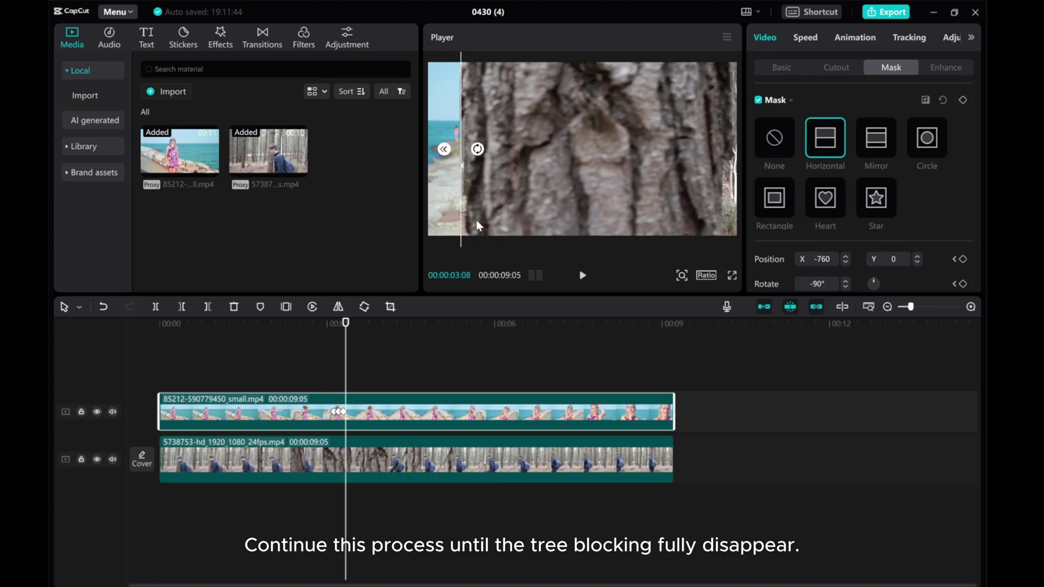
{"action": "key", "text": "Right"}
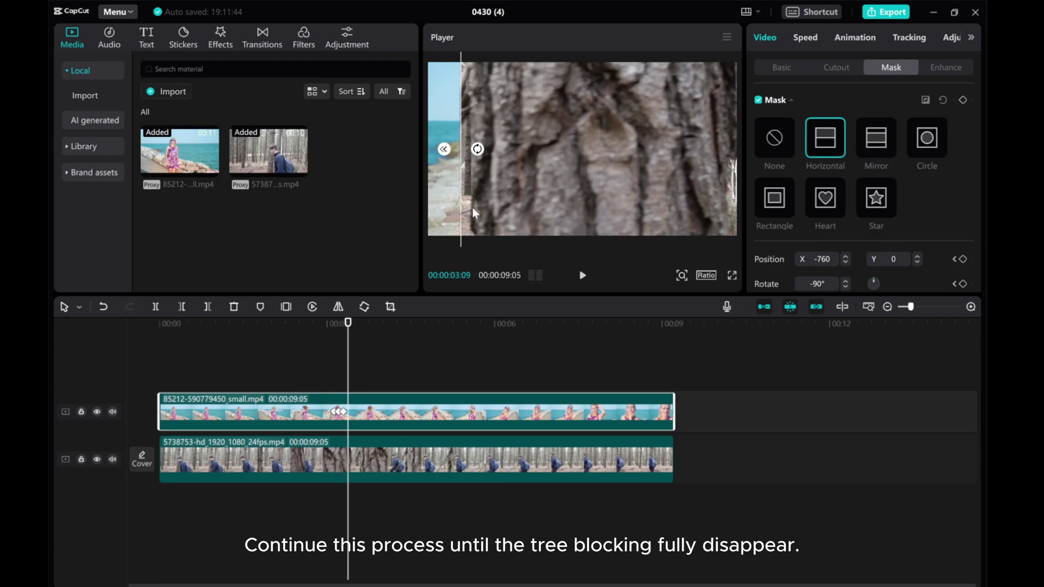
{"action": "left_click_drag", "start_coordinate": [461, 199], "coordinate": [514, 193]}
{"action": "key", "text": "Right"}
{"action": "key", "text": "Right"}
{"action": "key", "text": "Right"}
{"action": "key", "text": "Right"}
{"action": "key", "text": "Right"}
{"action": "key", "text": "Right"}
{"action": "key", "text": "Right"}
{"action": "key", "text": "Right"}
{"action": "left_click_drag", "start_coordinate": [613, 268], "coordinate": [628, 267]}
{"action": "key", "text": "Right"}
{"action": "key", "text": "Right"}
{"action": "key", "text": "Right"}
{"action": "key", "text": "Right"}
{"action": "key", "text": "Right"}
{"action": "key", "text": "Right"}
{"action": "left_click_drag", "start_coordinate": [551, 193], "coordinate": [642, 338]}
{"action": "key", "text": "Right"}
{"action": "key", "text": "Right"}
{"action": "key", "text": "Right"}
{"action": "key", "text": "Right"}
{"action": "key", "text": "Right"}
{"action": "key", "text": "Right"}
{"action": "key", "text": "Right"}
{"action": "key", "text": "Right"}
{"action": "key", "text": "Right"}
{"action": "key", "text": "Right"}
{"action": "key", "text": "Right"}
{"action": "key", "text": "Right"}
{"action": "key", "text": "Right"}
{"action": "key", "text": "Right"}
{"action": "left_click_drag", "start_coordinate": [643, 233], "coordinate": [757, 222]}
{"action": "key", "text": "Right"}
{"action": "key", "text": "Right"}
{"action": "key", "text": "Right"}
{"action": "key", "text": "Right"}
{"action": "key", "text": "Right"}
{"action": "key", "text": "Right"}
{"action": "key", "text": "Right"}
{"action": "key", "text": "Right"}
{"action": "key", "text": "Right"}
{"action": "key", "text": "Right"}
{"action": "key", "text": "Right"}
{"action": "key", "text": "Right"}
{"action": "key", "text": "Right"}
{"action": "key", "text": "Right"}
{"action": "key", "text": "Right"}
{"action": "key", "text": "Right"}
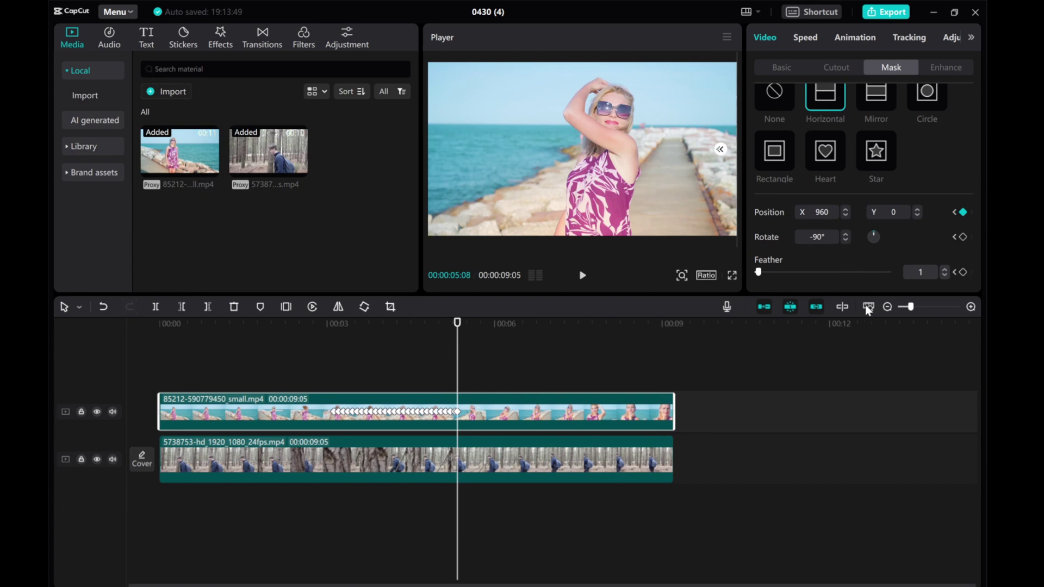
{"action": "left_click", "coordinate": [887, 306]}
{"action": "left_click_drag", "start_coordinate": [308, 373], "coordinate": [93, 368]}
{"action": "left_click", "coordinate": [179, 363]}
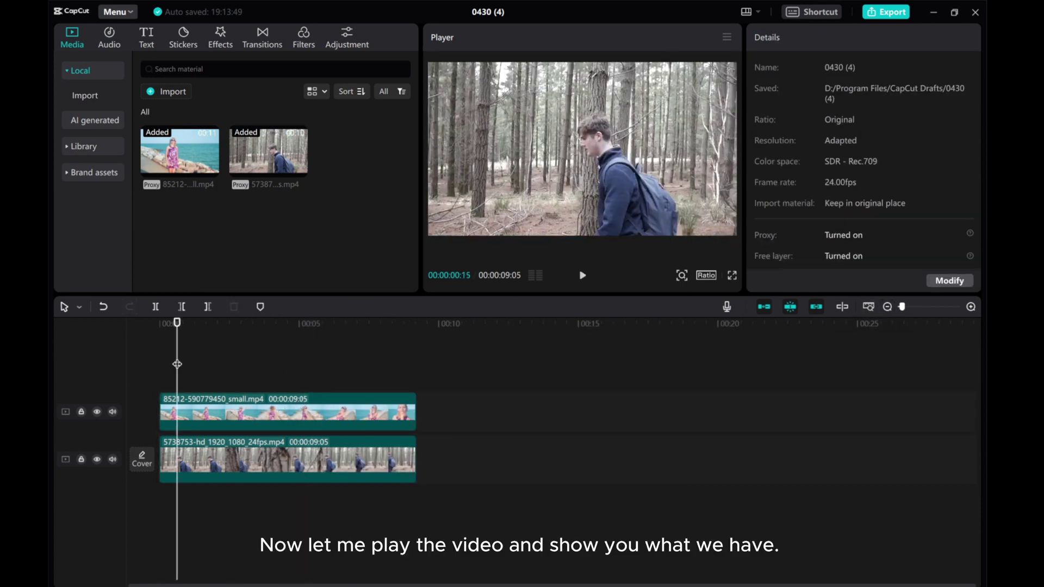
{"action": "left_click", "coordinate": [586, 273]}
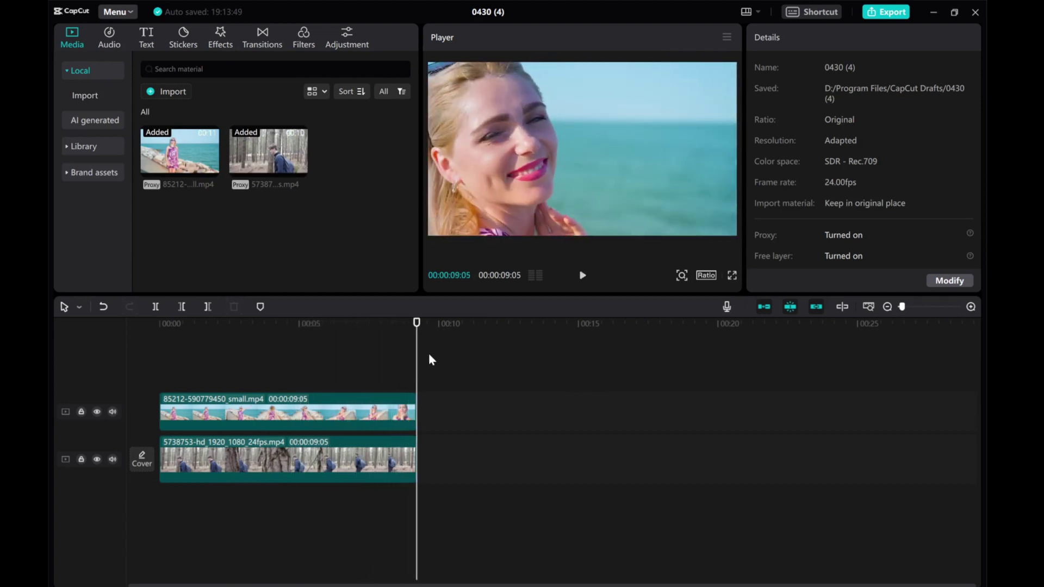
{"action": "left_click_drag", "start_coordinate": [416, 358], "coordinate": [139, 354]}
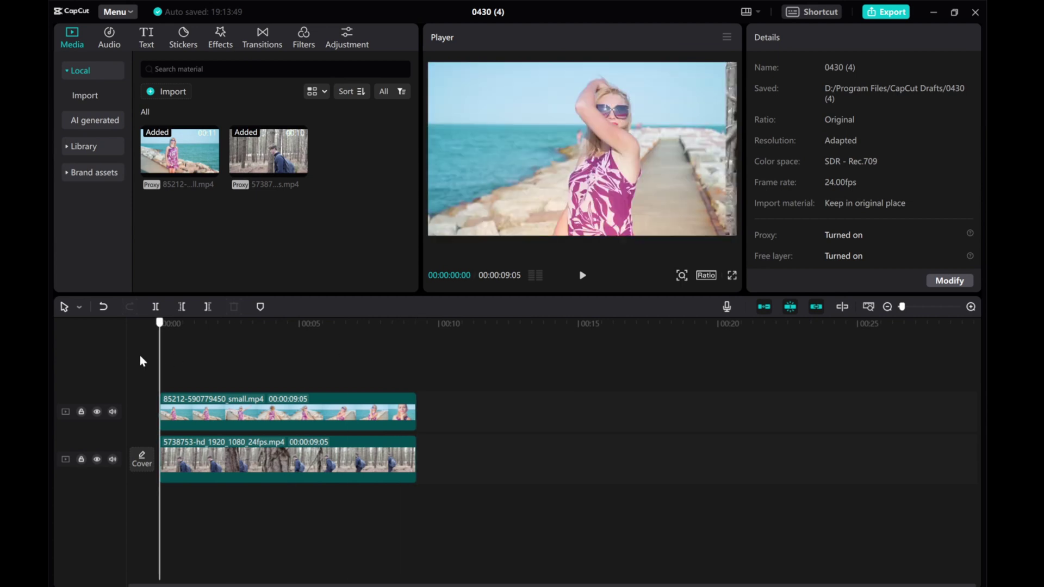
- Search the audio library for 'transition' and add the Bang sound on a track below the videos
{"action": "left_click", "coordinate": [119, 44]}
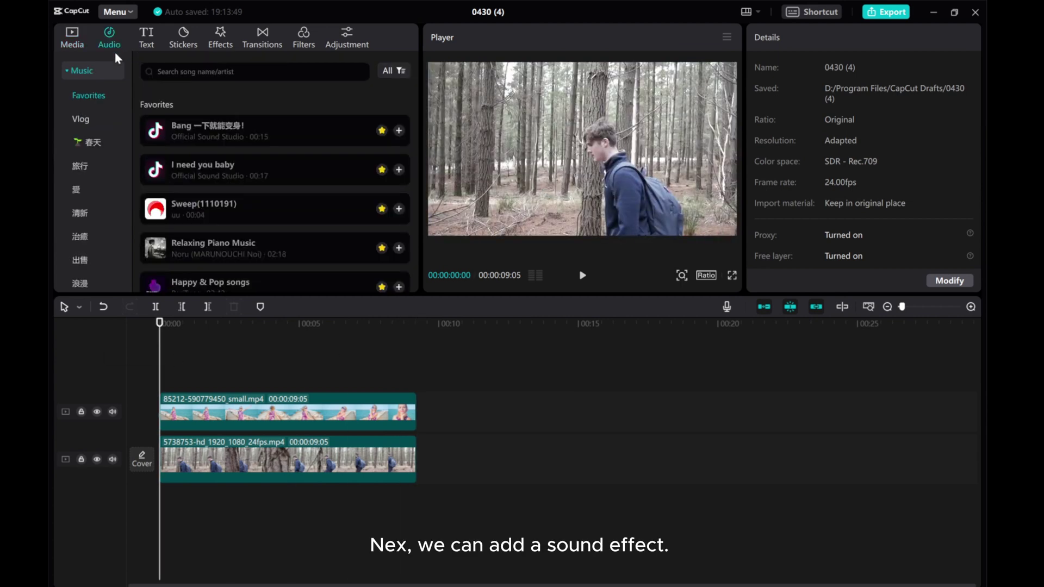
{"action": "left_click", "coordinate": [221, 71]}
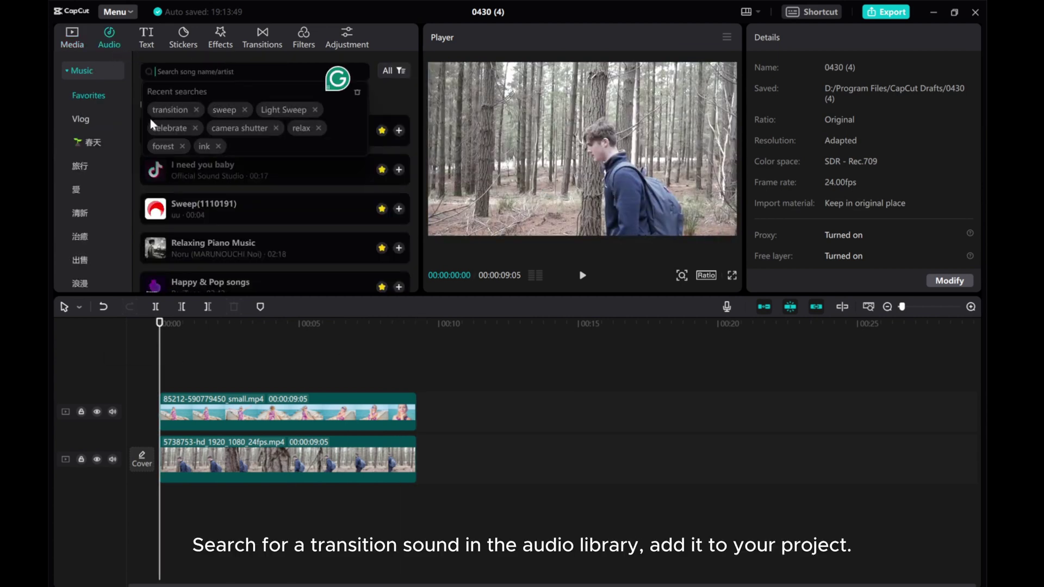
{"action": "left_click", "coordinate": [166, 110]}
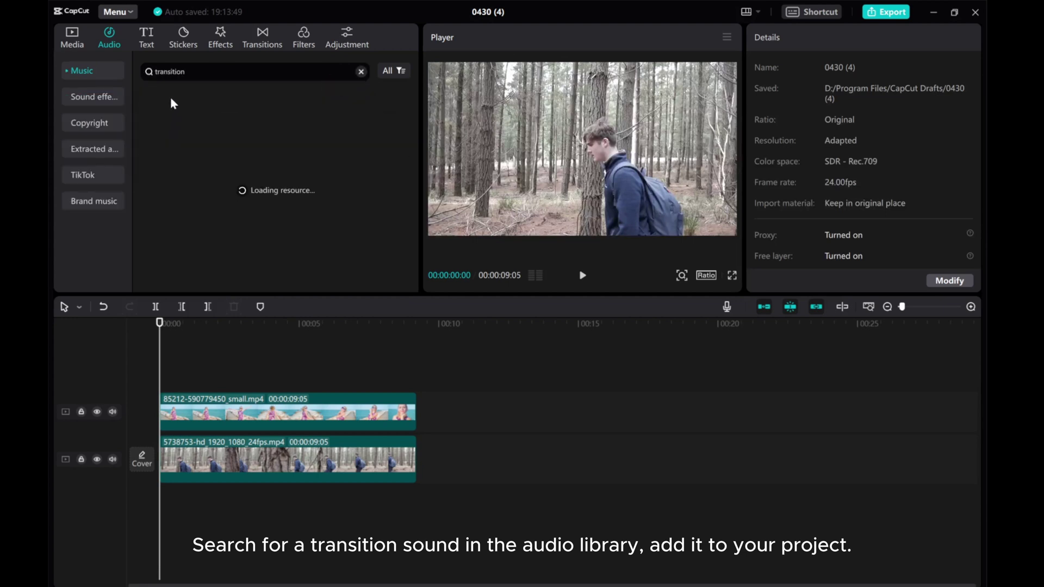
{"action": "left_click_drag", "start_coordinate": [249, 100], "coordinate": [158, 493]}
{"action": "left_click", "coordinate": [582, 275]}
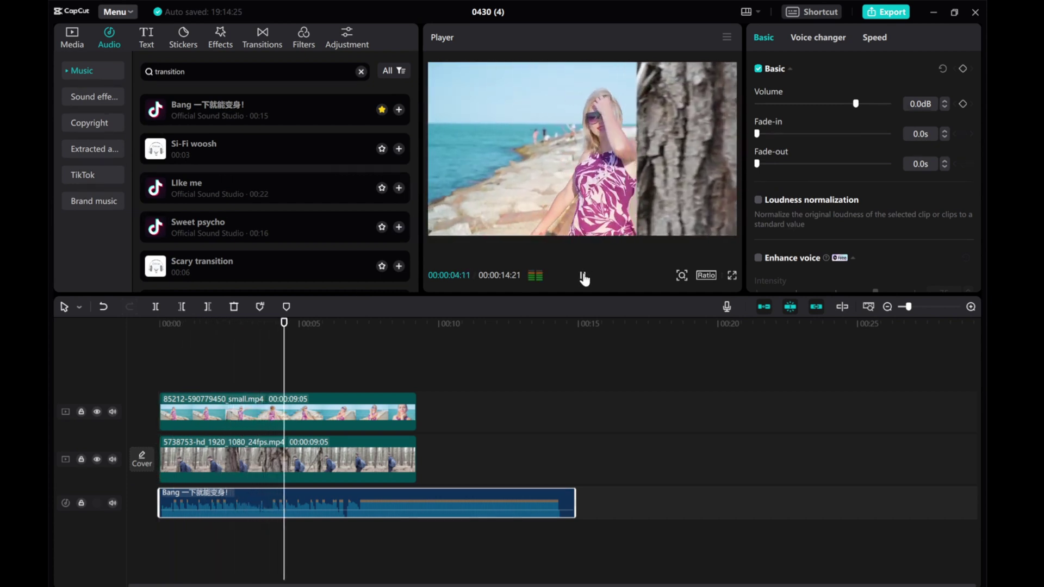
- Play through the project to locate the tree-bark wipe moment for the sound
{"action": "left_click", "coordinate": [582, 275]}
{"action": "left_click", "coordinate": [581, 276]}
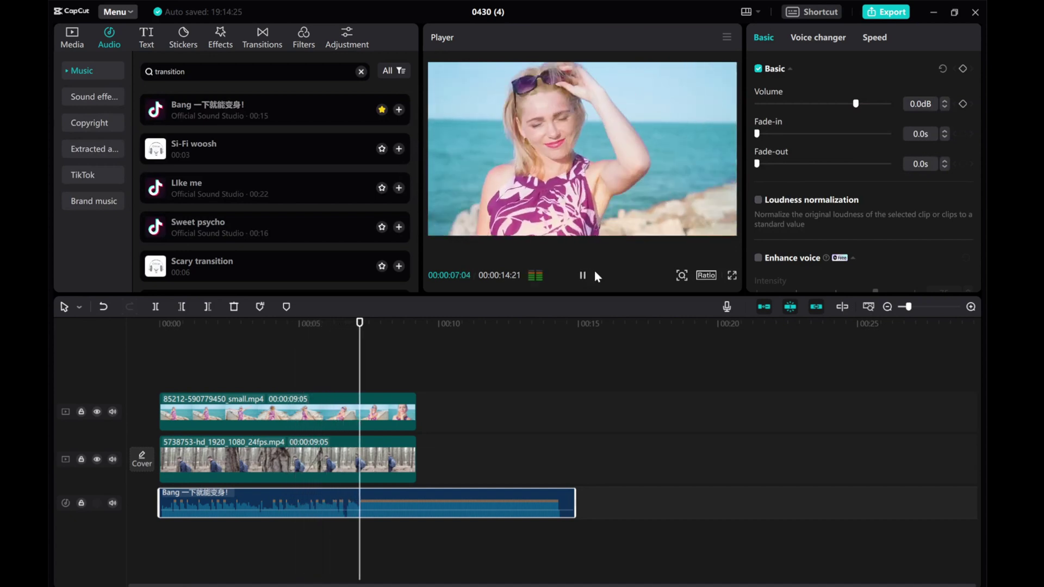
{"action": "left_click", "coordinate": [582, 276]}
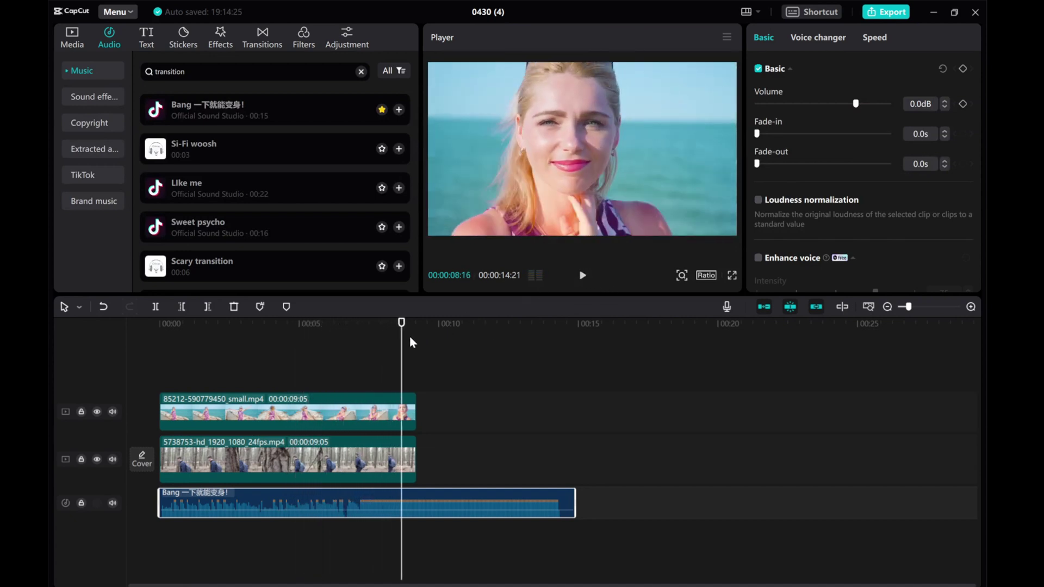
{"action": "left_click_drag", "start_coordinate": [401, 351], "coordinate": [346, 362]}
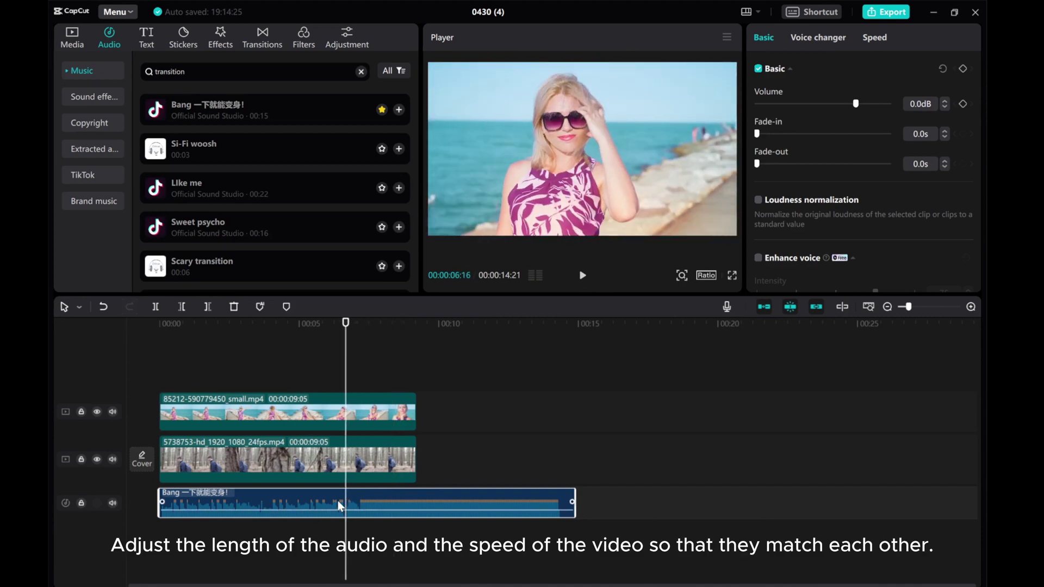
{"action": "left_click", "coordinate": [580, 274]}
{"action": "key", "text": "space"}
{"action": "left_click_drag", "start_coordinate": [360, 369], "coordinate": [264, 359]}
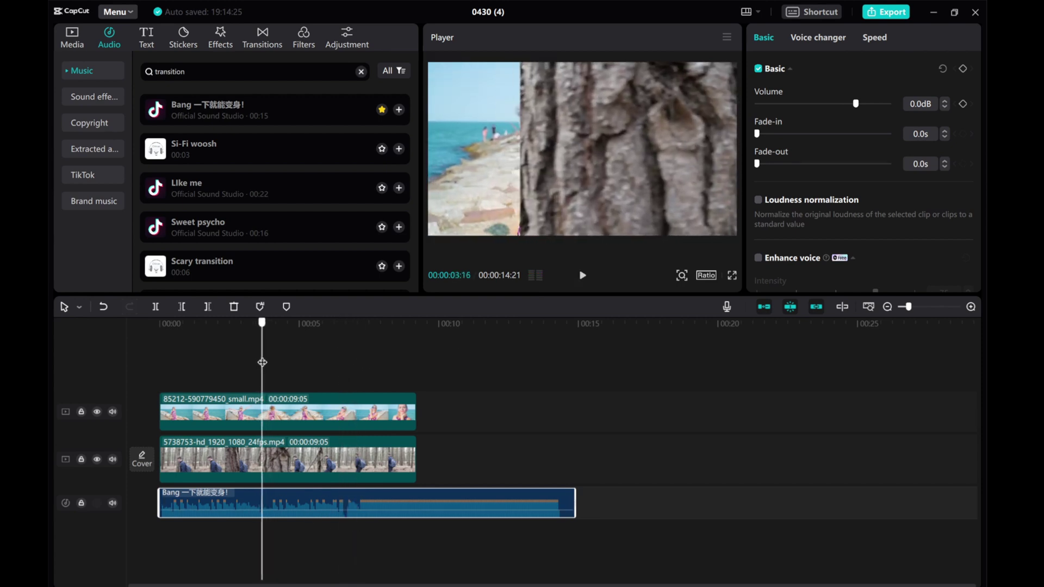
- Trim the Bang sound to start at 0:00 and end with the videos at 9:05
{"action": "mouse_move", "coordinate": [161, 497]}
{"action": "left_mouse_down"}
{"action": "mouse_move", "coordinate": [237, 497]}
{"action": "mouse_move", "coordinate": [171, 503]}
{"action": "left_mouse_up"}
{"action": "left_click_drag", "start_coordinate": [263, 362], "coordinate": [134, 361]}
{"action": "left_click", "coordinate": [582, 276]}
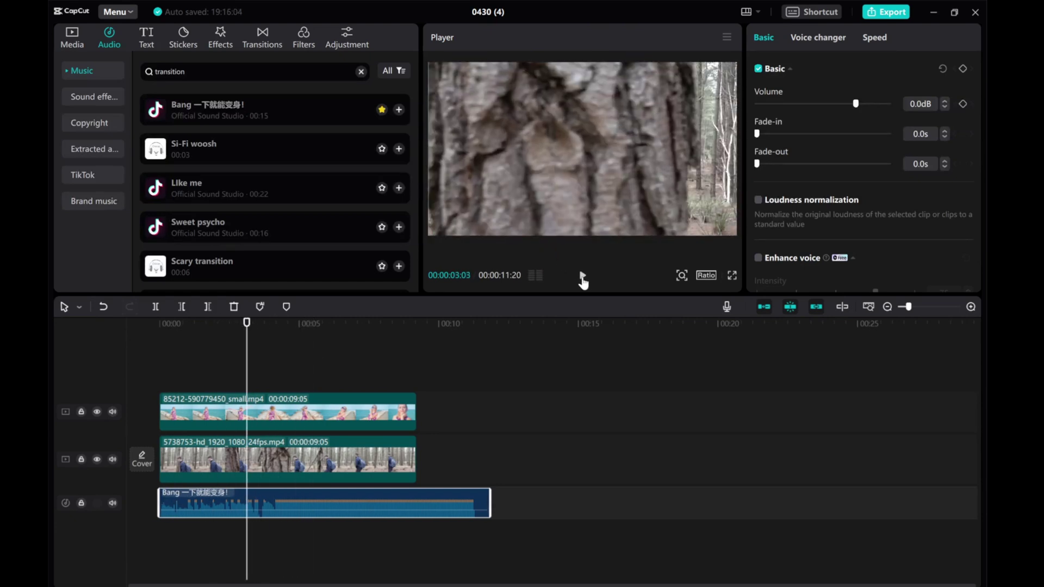
{"action": "left_click", "coordinate": [582, 277]}
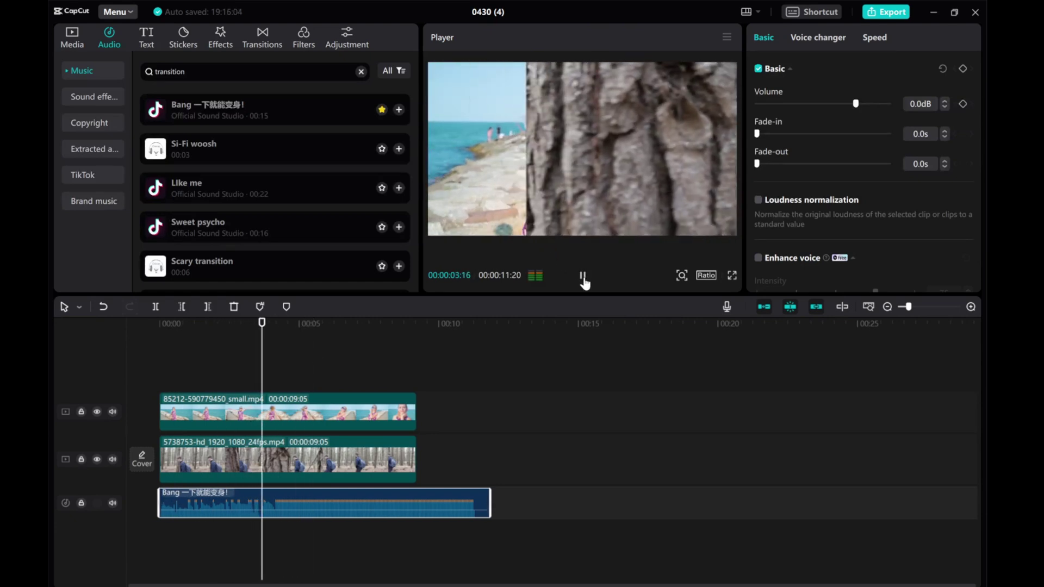
{"action": "key", "text": "space"}
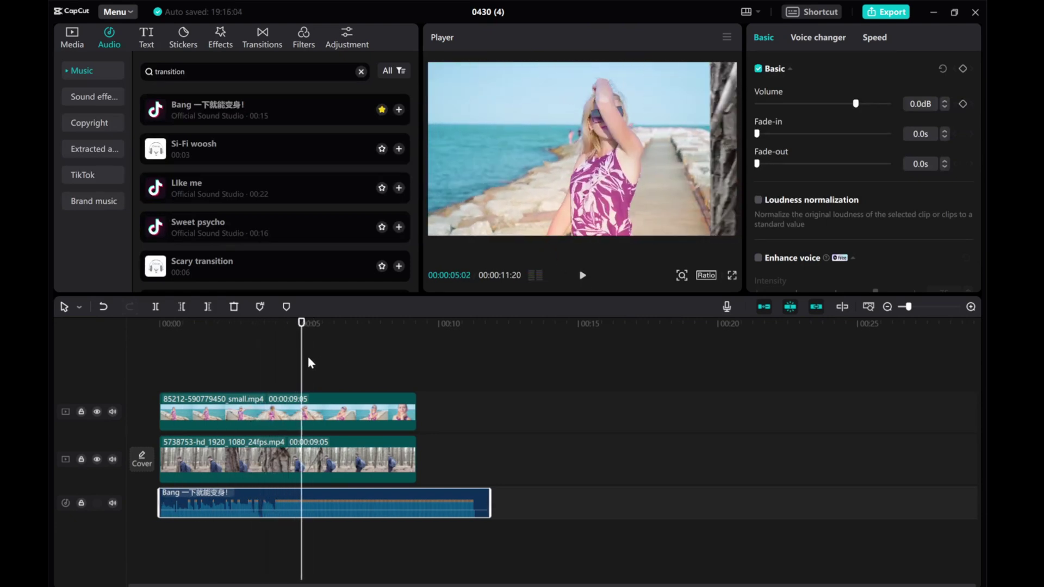
{"action": "left_click_drag", "start_coordinate": [490, 502], "coordinate": [414, 501]}
{"action": "left_click_drag", "start_coordinate": [302, 370], "coordinate": [87, 356]}
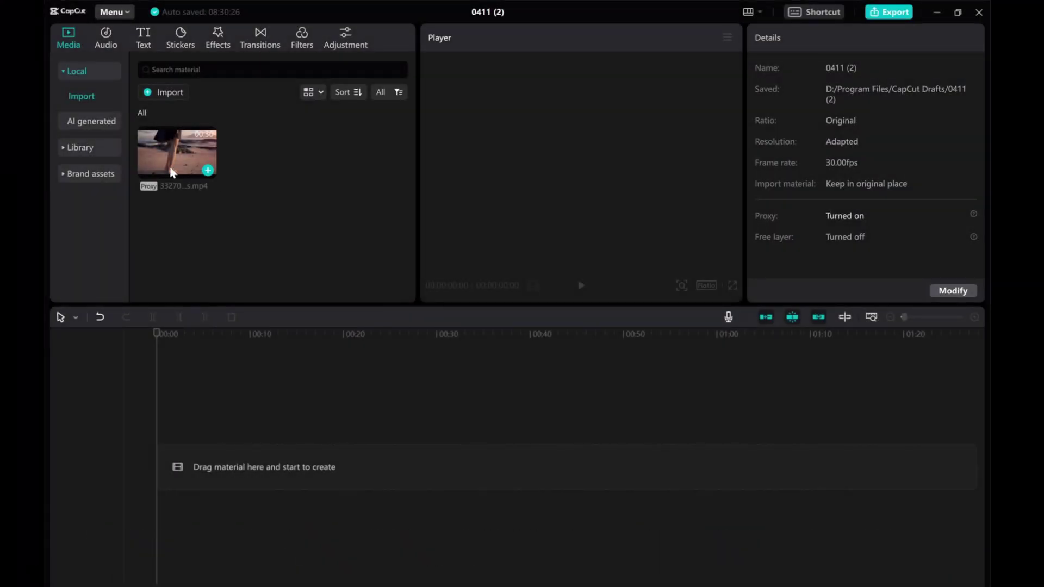
- Place the sand-walking clip on the timeline and play it back from the start
{"action": "left_click_drag", "start_coordinate": [172, 146], "coordinate": [161, 472]}
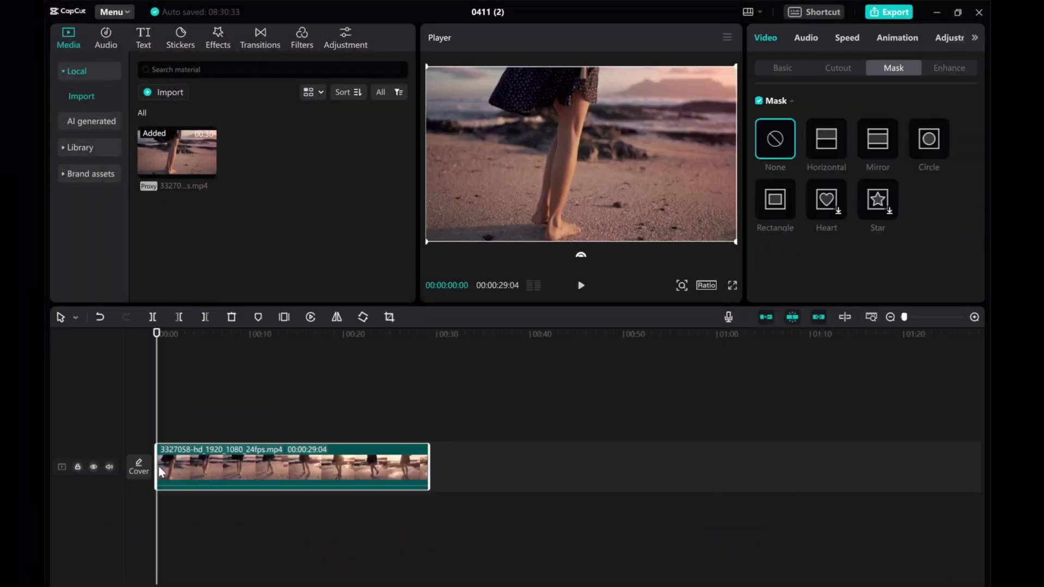
{"action": "left_click", "coordinate": [581, 286]}
{"action": "left_click", "coordinate": [582, 289]}
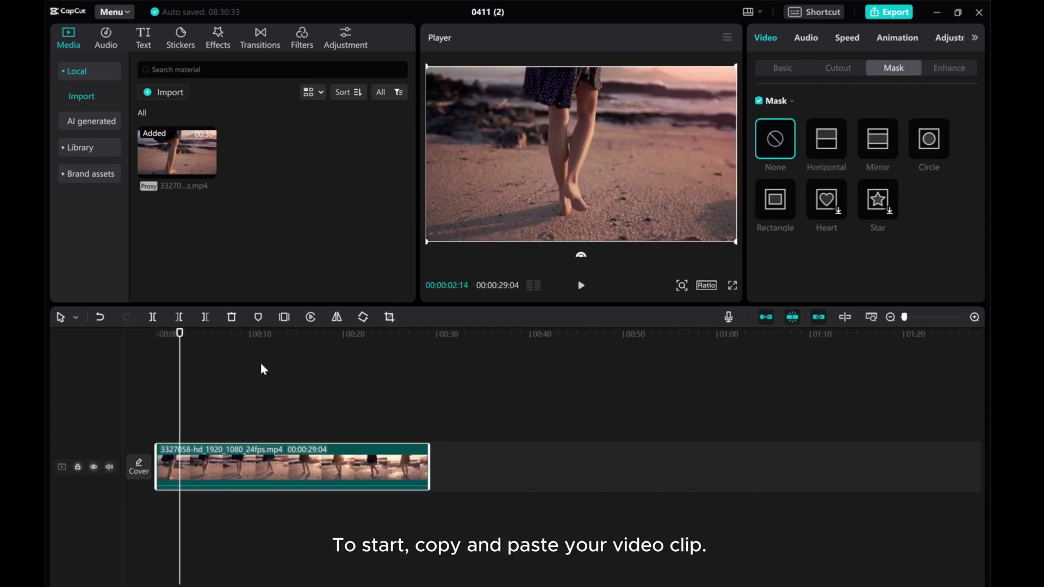
{"action": "left_click_drag", "start_coordinate": [179, 392], "coordinate": [126, 388]}
- Copy the clip and paste a duplicate onto a new track directly above it
{"action": "left_click", "coordinate": [205, 458]}
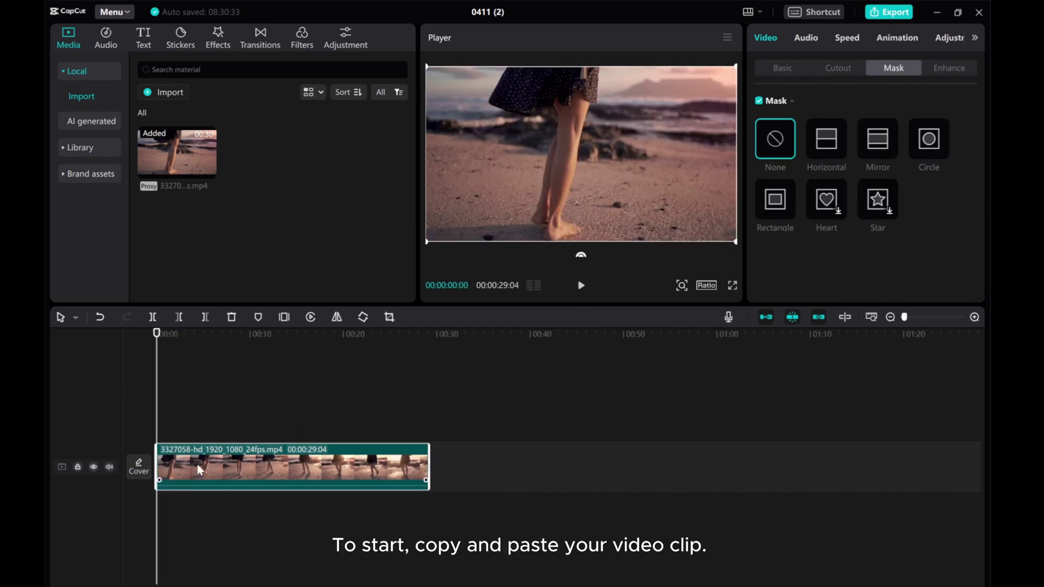
{"action": "right_click", "coordinate": [201, 470]}
{"action": "left_click", "coordinate": [222, 246]}
{"action": "right_click", "coordinate": [166, 430]}
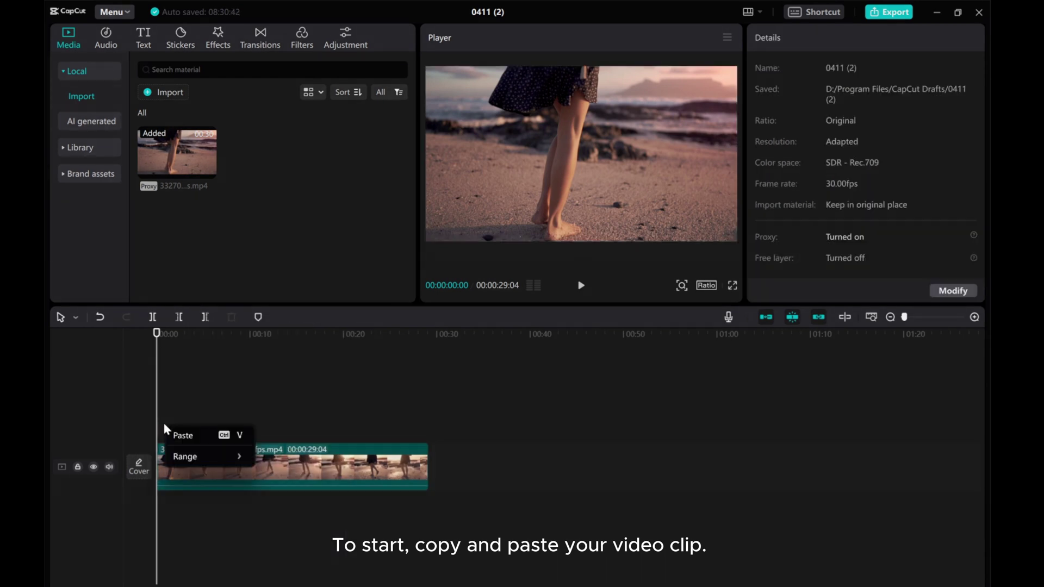
{"action": "left_click", "coordinate": [180, 434]}
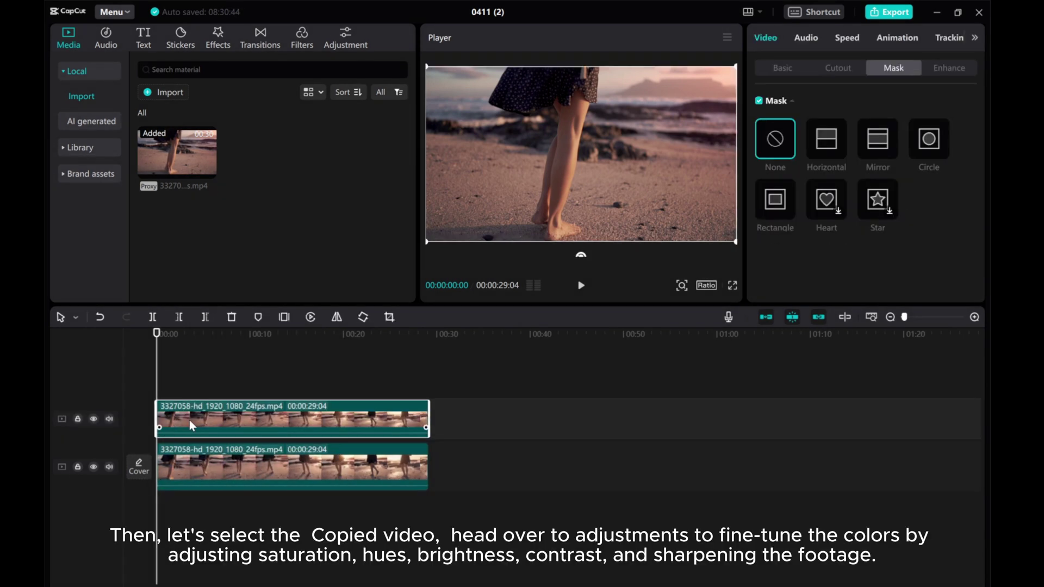
- Open the copy's colour adjustment and cool its temperature to -24
{"action": "left_click", "coordinate": [973, 37]}
{"action": "left_click", "coordinate": [972, 37]}
{"action": "left_click", "coordinate": [975, 38]}
{"action": "left_click", "coordinate": [919, 39]}
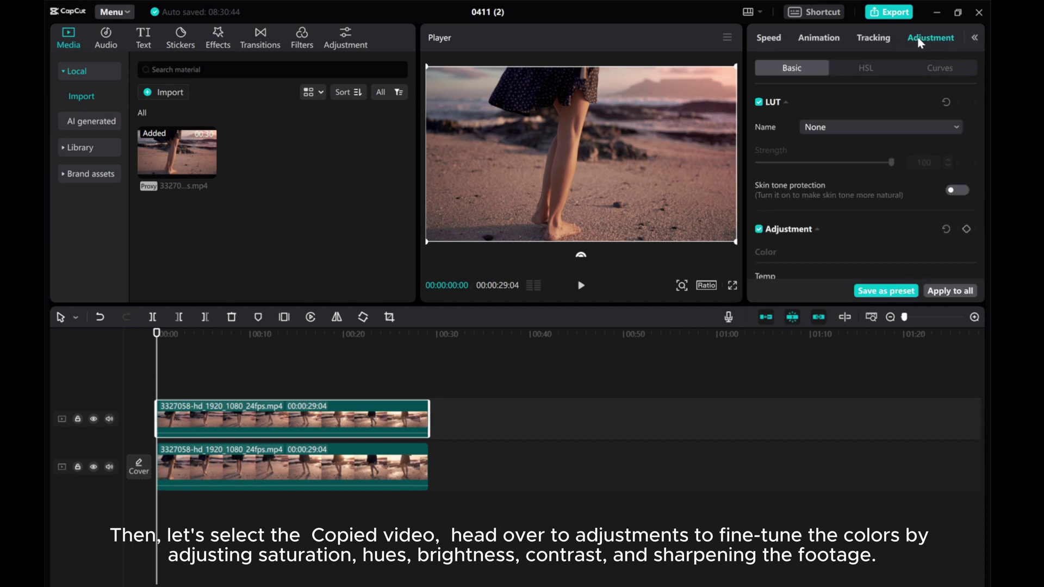
{"action": "scroll", "coordinate": [814, 218], "scroll_direction": "down", "scroll_amount": 3}
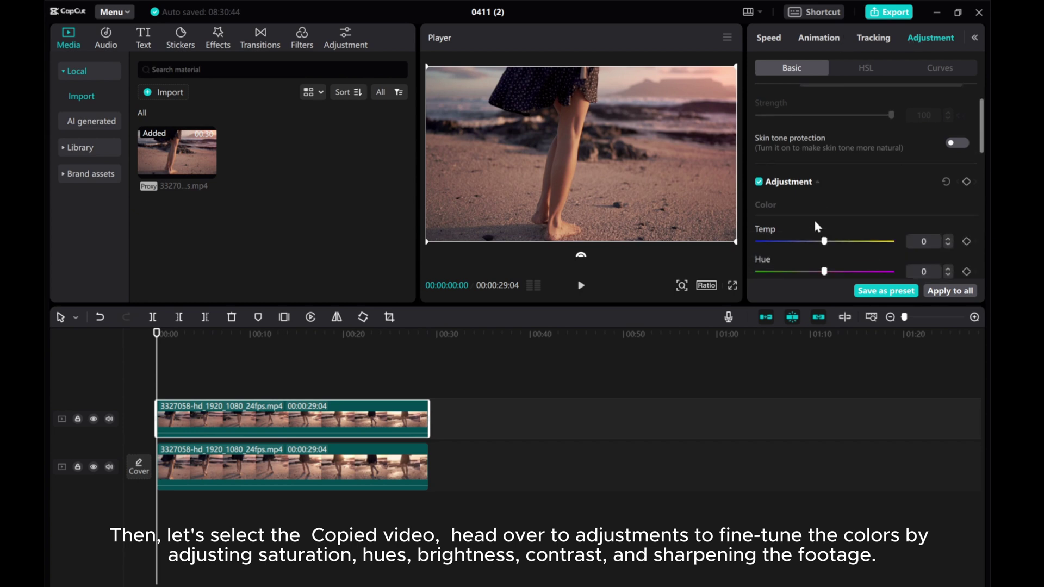
{"action": "left_click_drag", "start_coordinate": [824, 195], "coordinate": [798, 225]}
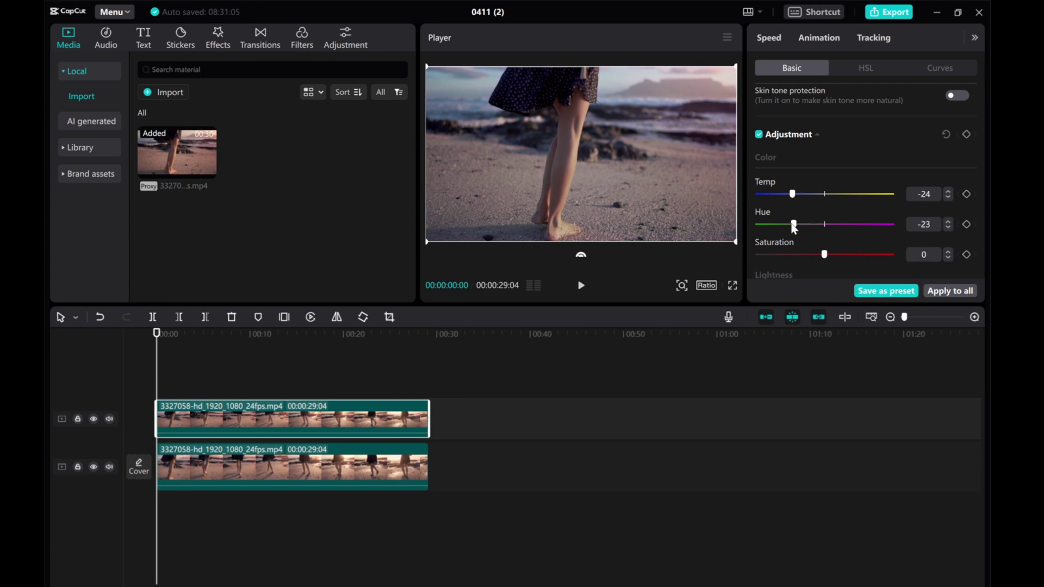
- Set the remaining adjustment sliders, ending at Brightness 16 and Contrast -15
{"action": "scroll", "coordinate": [800, 229], "scroll_direction": "down", "scroll_amount": 1}
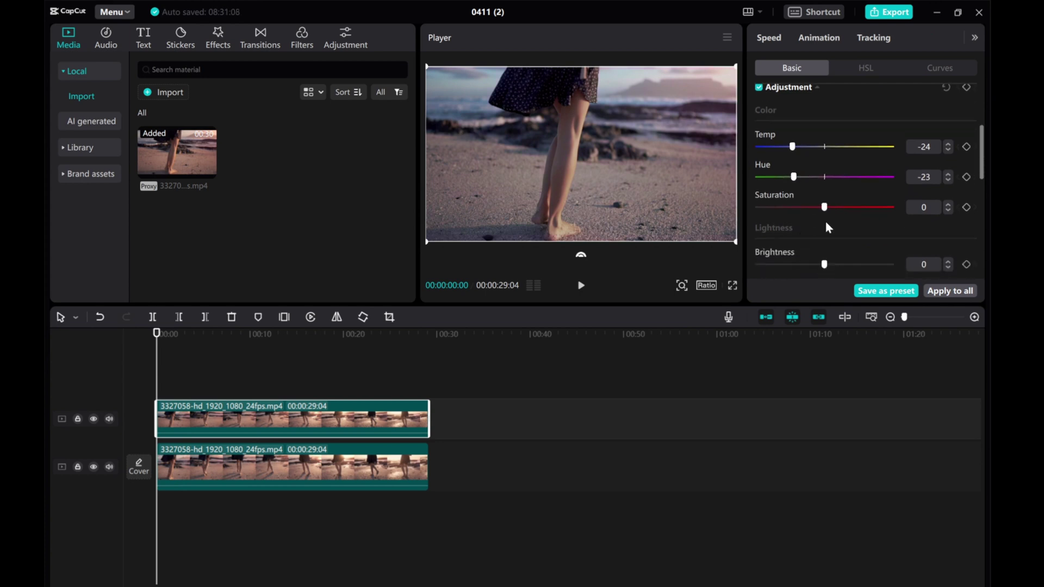
{"action": "left_click_drag", "start_coordinate": [824, 207], "coordinate": [830, 207]}
{"action": "scroll", "coordinate": [818, 233], "scroll_direction": "down", "scroll_amount": 1}
{"action": "left_click_drag", "start_coordinate": [824, 217], "coordinate": [841, 217]}
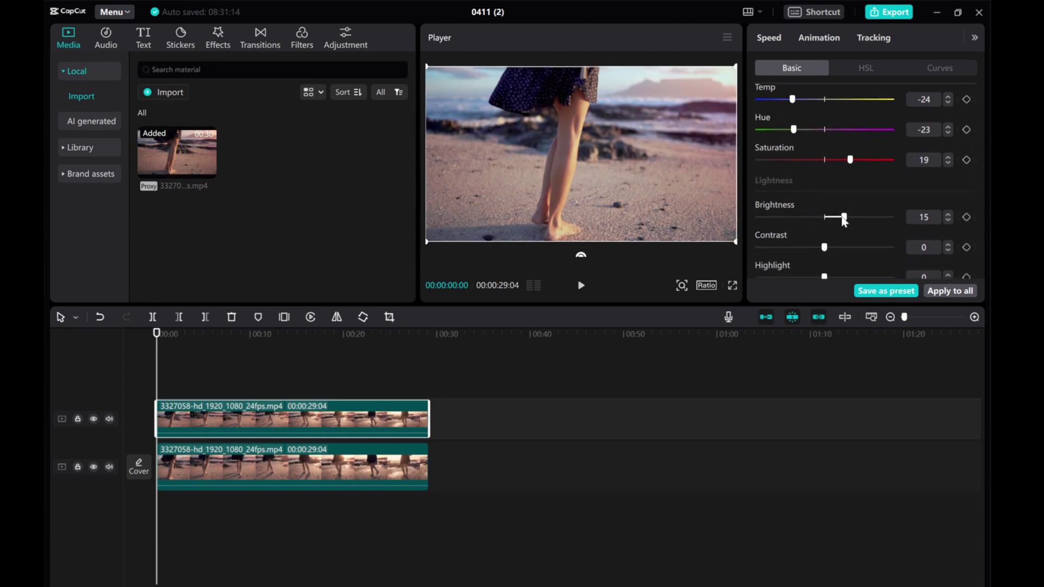
{"action": "scroll", "coordinate": [830, 228], "scroll_direction": "down", "scroll_amount": 1}
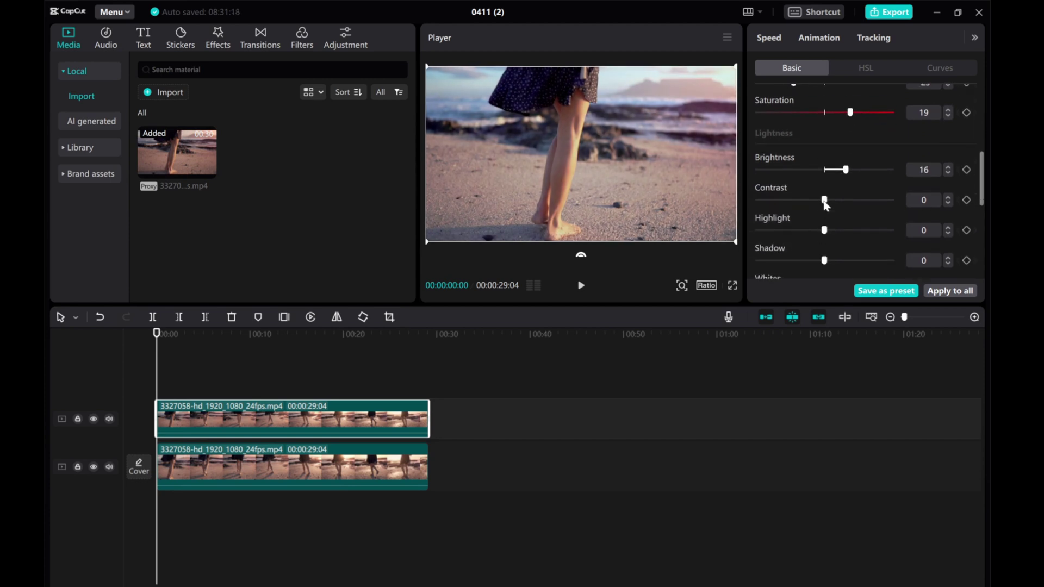
{"action": "left_click_drag", "start_coordinate": [825, 200], "coordinate": [817, 201]}
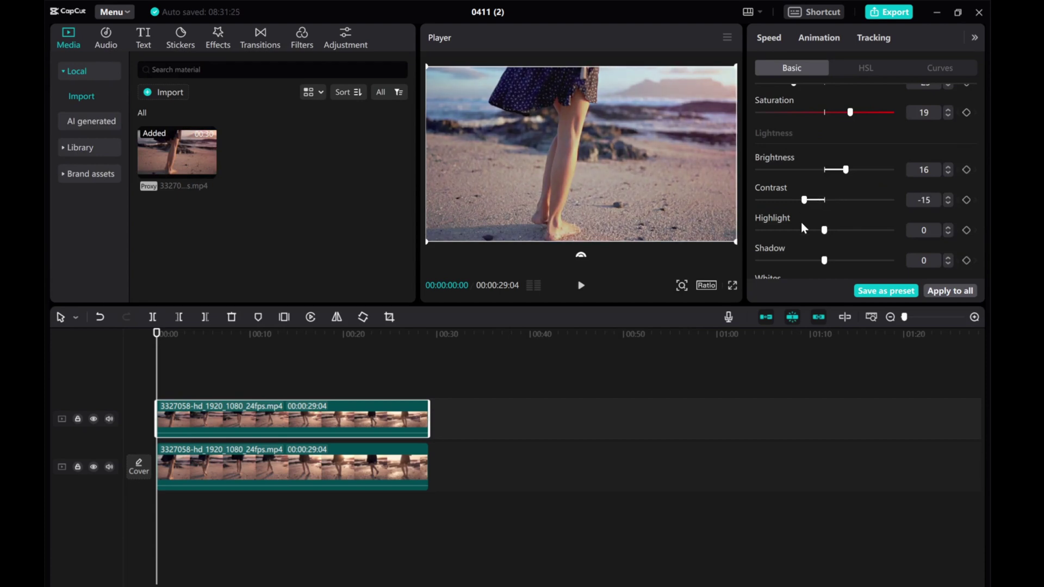
{"action": "scroll", "coordinate": [802, 224], "scroll_direction": "down", "scroll_amount": 1}
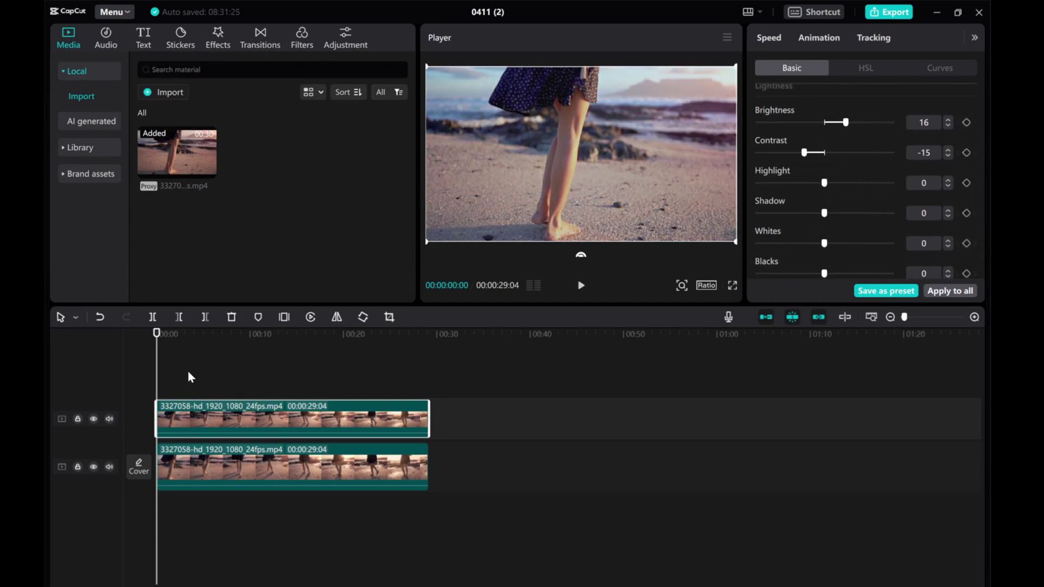
- Toggle the top track's visibility to compare the graded and ungraded footage
{"action": "left_click", "coordinate": [93, 419]}
{"action": "left_click", "coordinate": [93, 419]}
{"action": "left_click", "coordinate": [94, 419]}
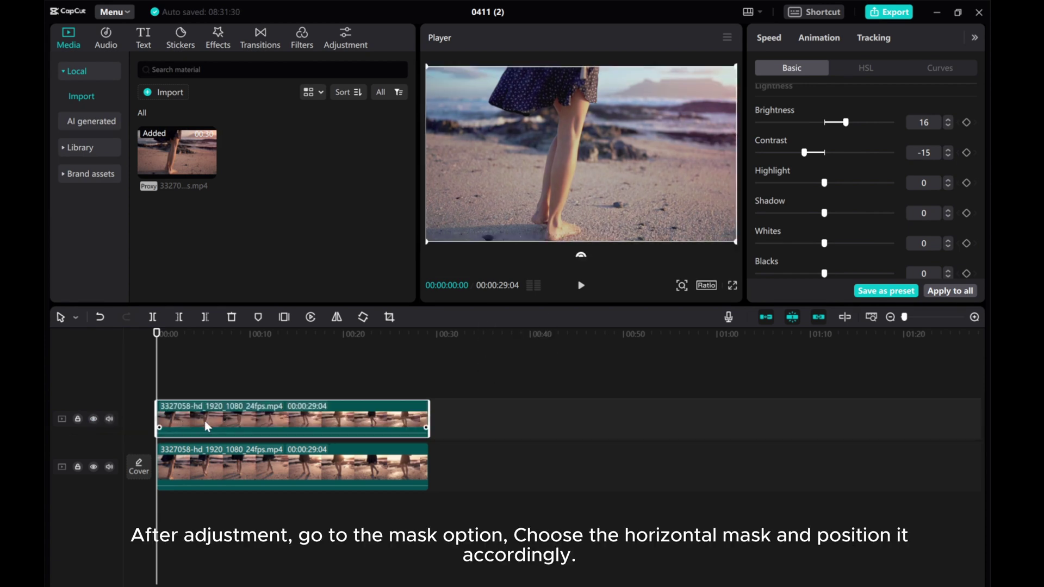
- Give the top clip a Horizontal mask rotated -90°, moved to X -958, feather 5
{"action": "left_click", "coordinate": [974, 37]}
{"action": "left_click", "coordinate": [975, 37]}
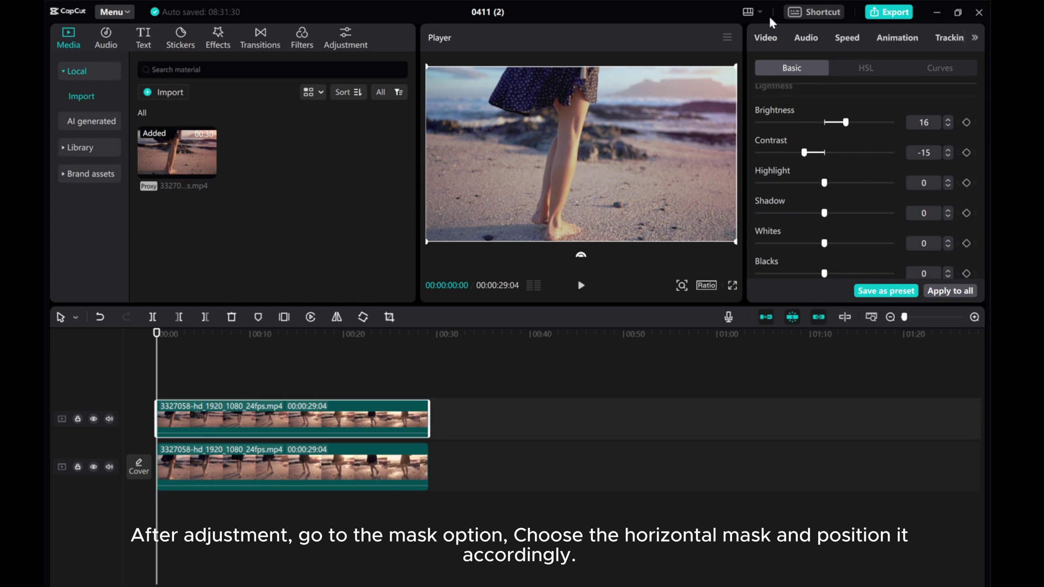
{"action": "left_click", "coordinate": [760, 38]}
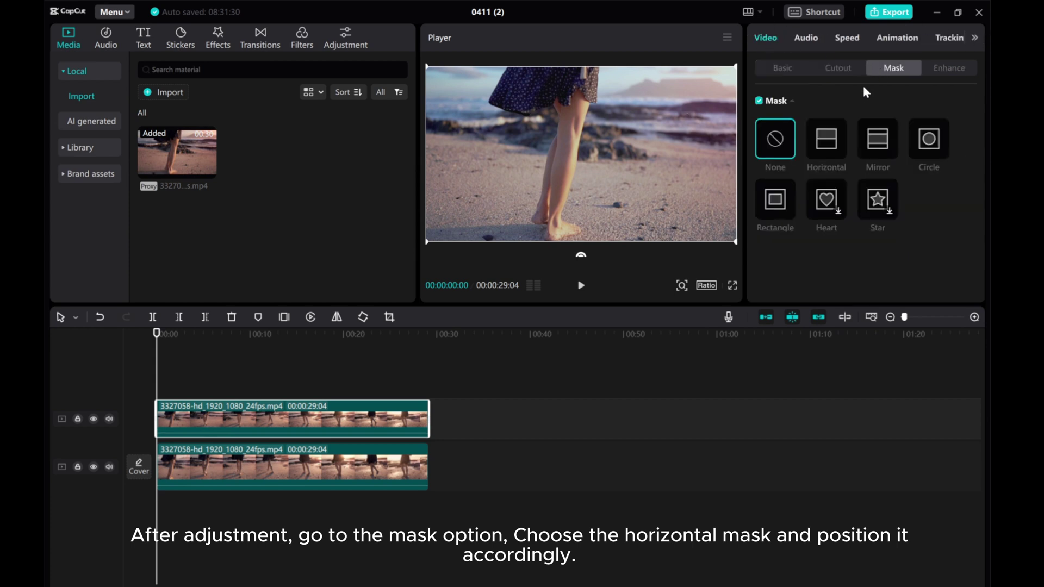
{"action": "left_click", "coordinate": [825, 147]}
{"action": "mouse_move", "coordinate": [580, 173]}
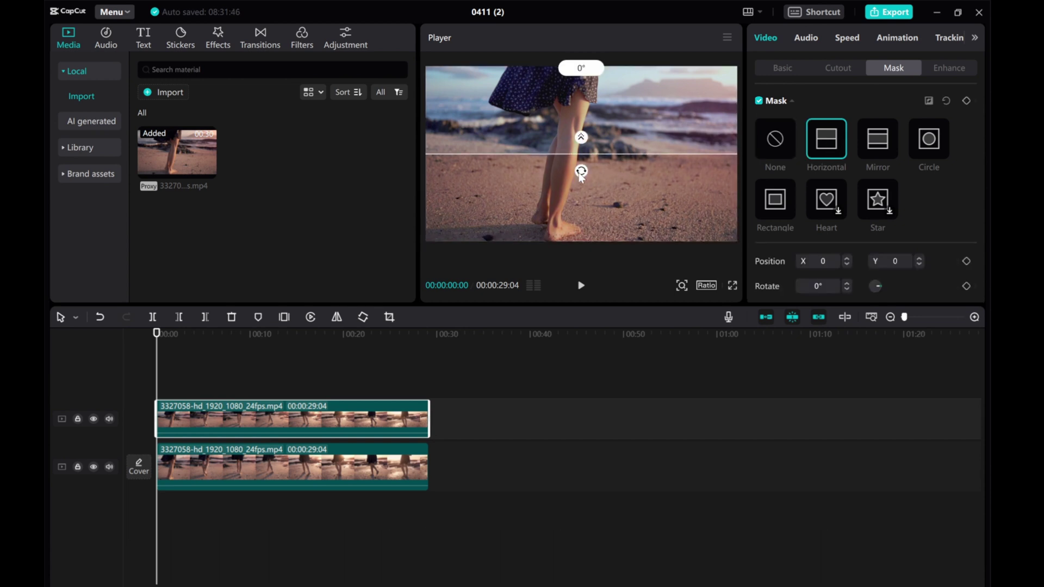
{"action": "left_click_drag", "start_coordinate": [580, 174], "coordinate": [426, 135]}
{"action": "scroll", "coordinate": [837, 226], "scroll_direction": "down", "scroll_amount": 1}
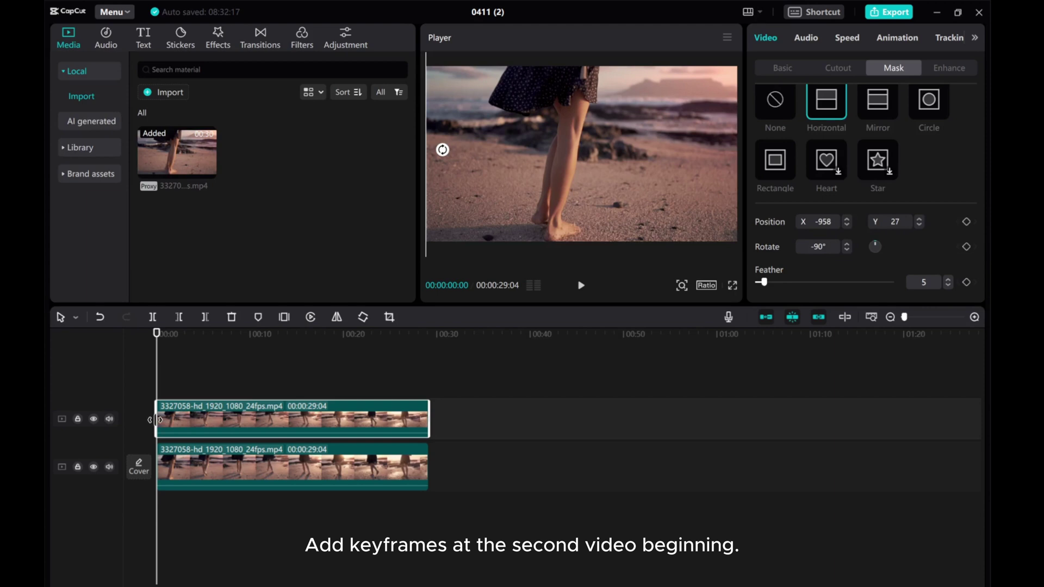
- Keyframe the mask at 00:00, then at about 00:10 move its line to X 960
{"action": "scroll", "coordinate": [864, 158], "scroll_direction": "up", "scroll_amount": 2}
{"action": "left_click", "coordinate": [965, 100]}
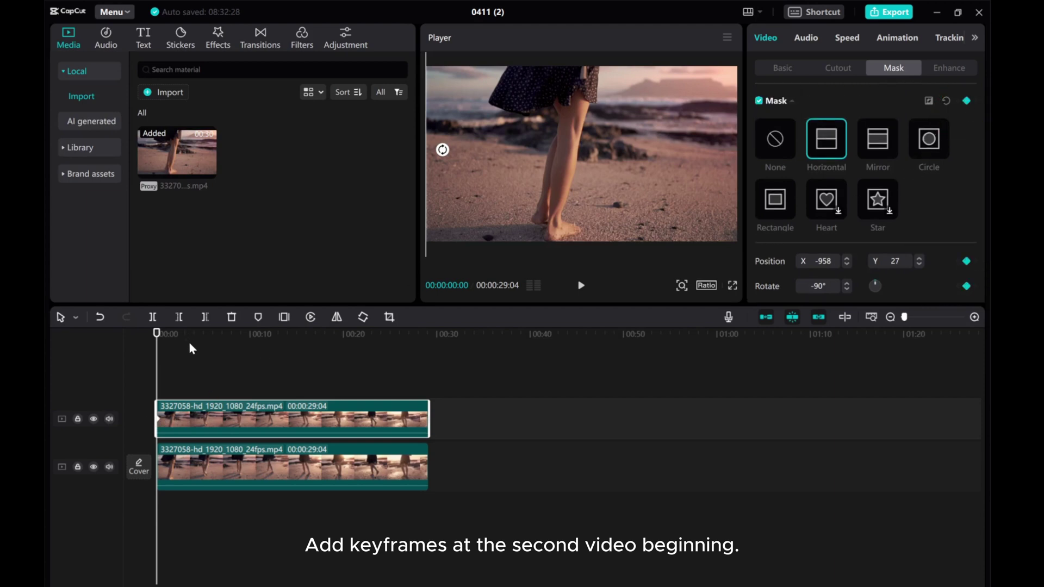
{"action": "left_click_drag", "start_coordinate": [158, 366], "coordinate": [255, 371]}
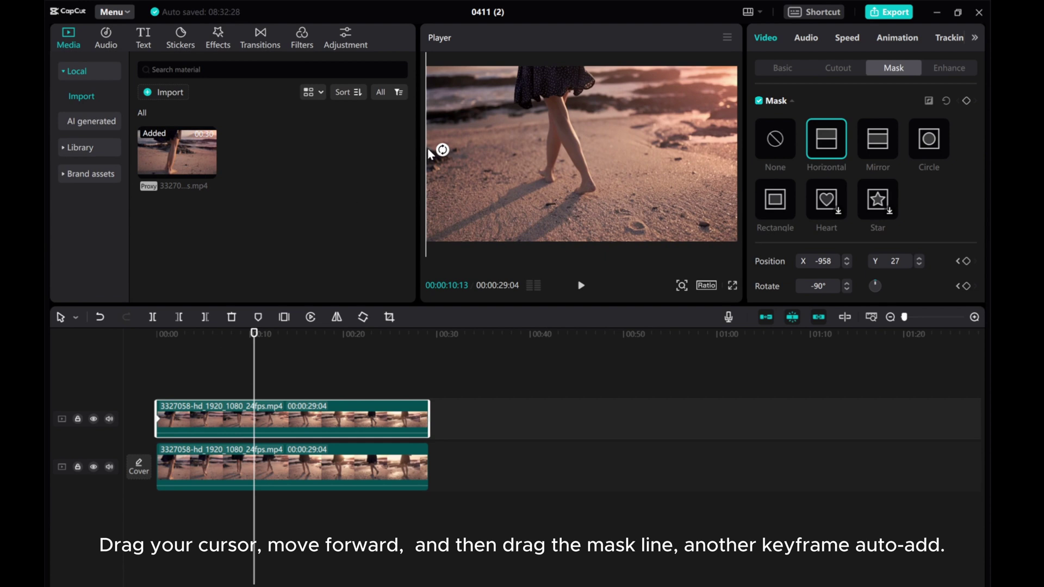
{"action": "left_click", "coordinate": [681, 285]}
{"action": "left_click_drag", "start_coordinate": [659, 307], "coordinate": [674, 307]}
{"action": "left_click_drag", "start_coordinate": [701, 242], "coordinate": [675, 246]}
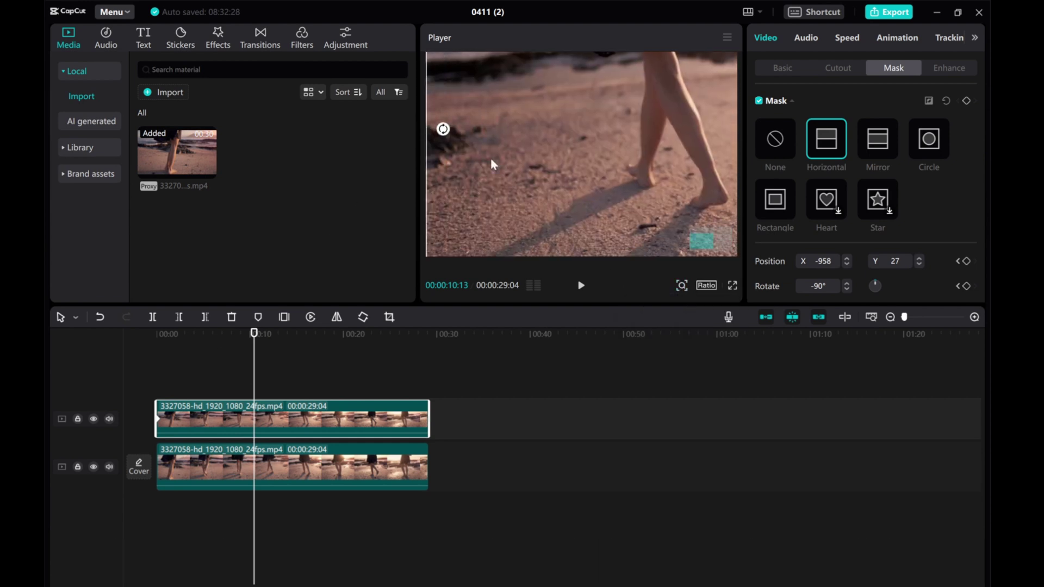
{"action": "left_click_drag", "start_coordinate": [425, 144], "coordinate": [677, 165]}
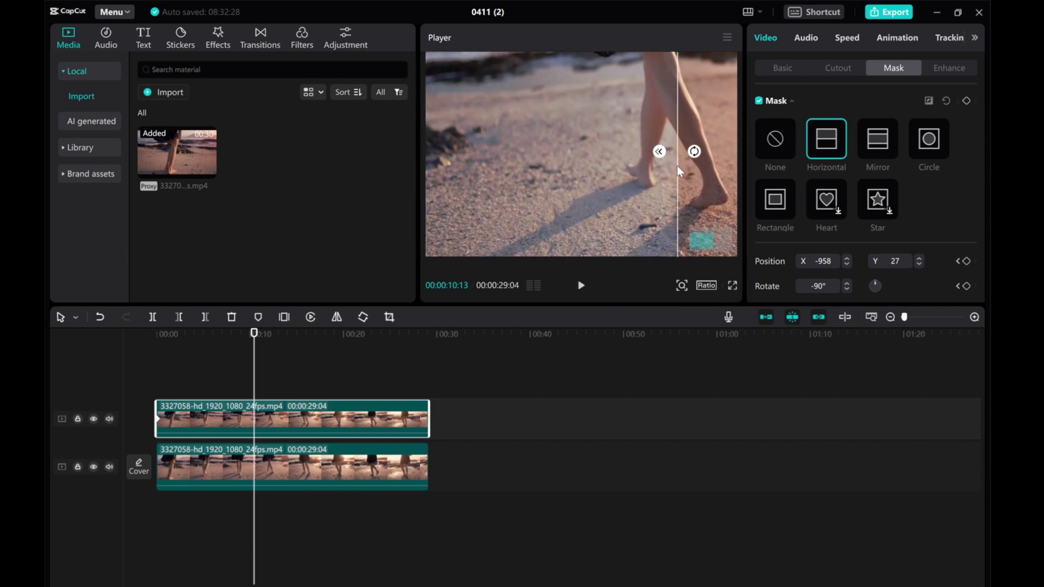
{"action": "left_click", "coordinate": [681, 287]}
{"action": "left_click_drag", "start_coordinate": [673, 309], "coordinate": [658, 309]}
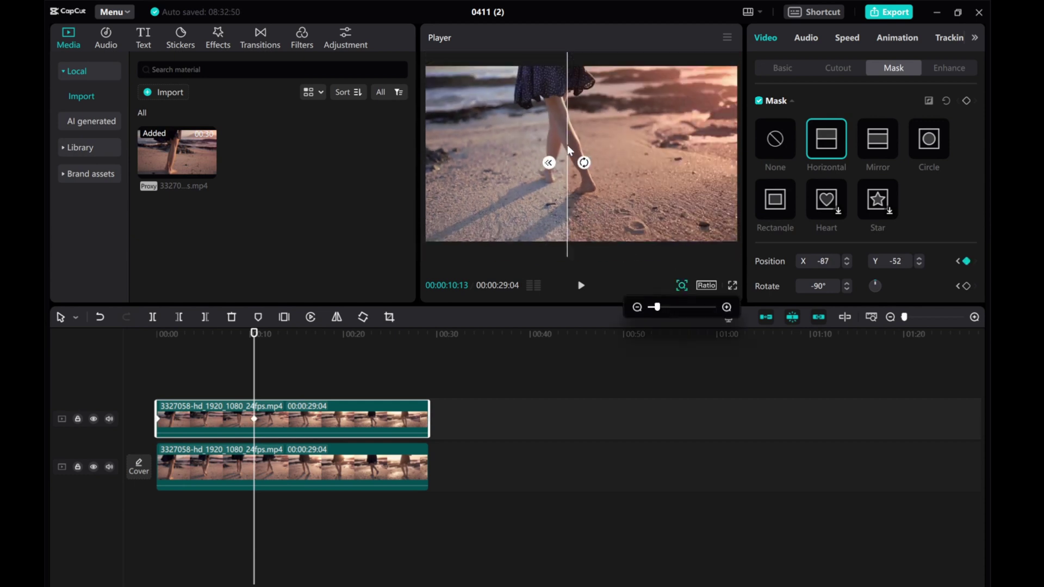
{"action": "left_click_drag", "start_coordinate": [578, 148], "coordinate": [738, 159]}
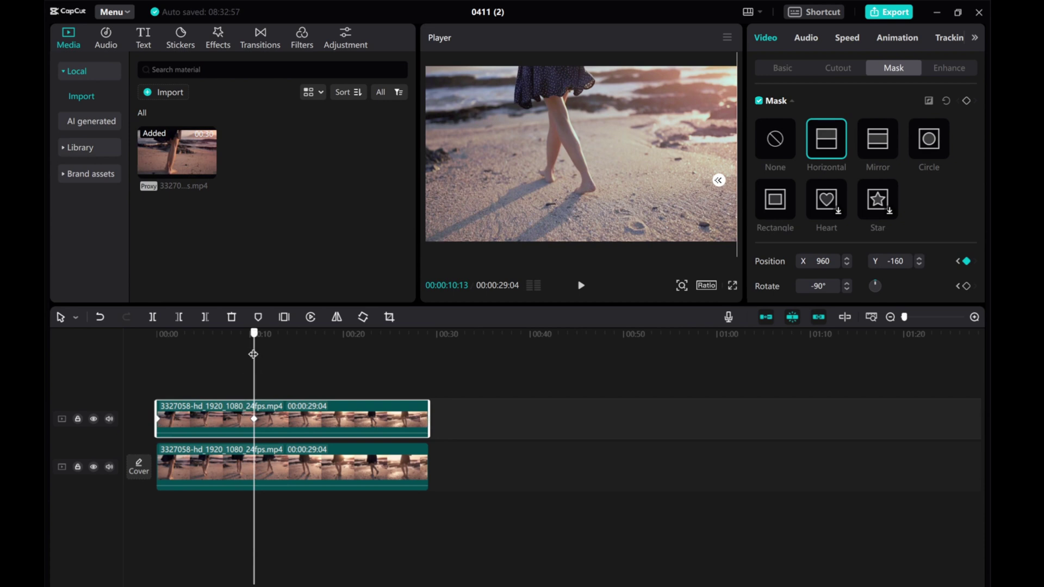
- Play the mask wipe from the start to check it, then reselect the top beach clip
{"action": "left_click_drag", "start_coordinate": [254, 354], "coordinate": [116, 345]}
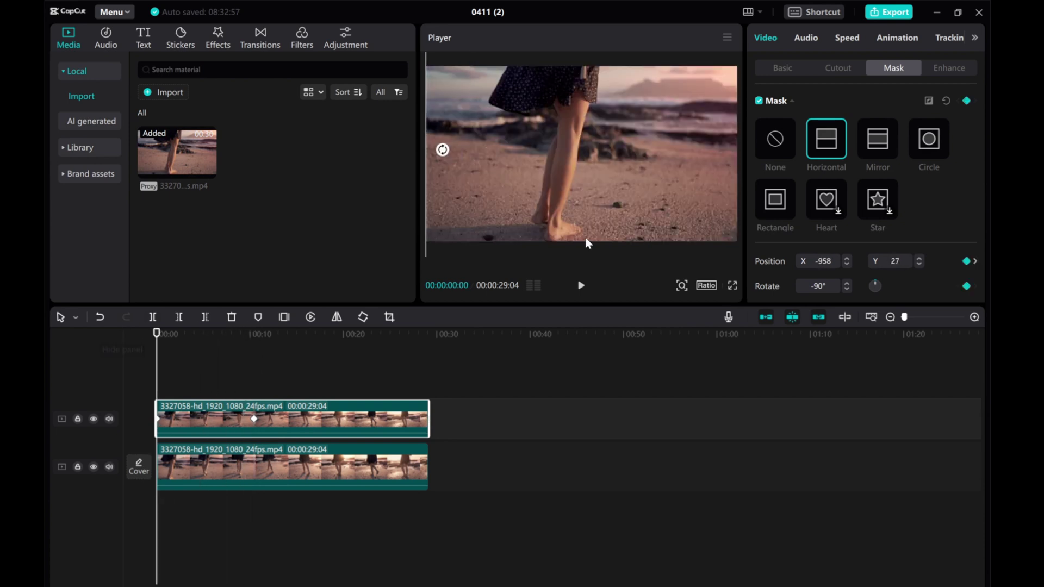
{"action": "left_click", "coordinate": [159, 364]}
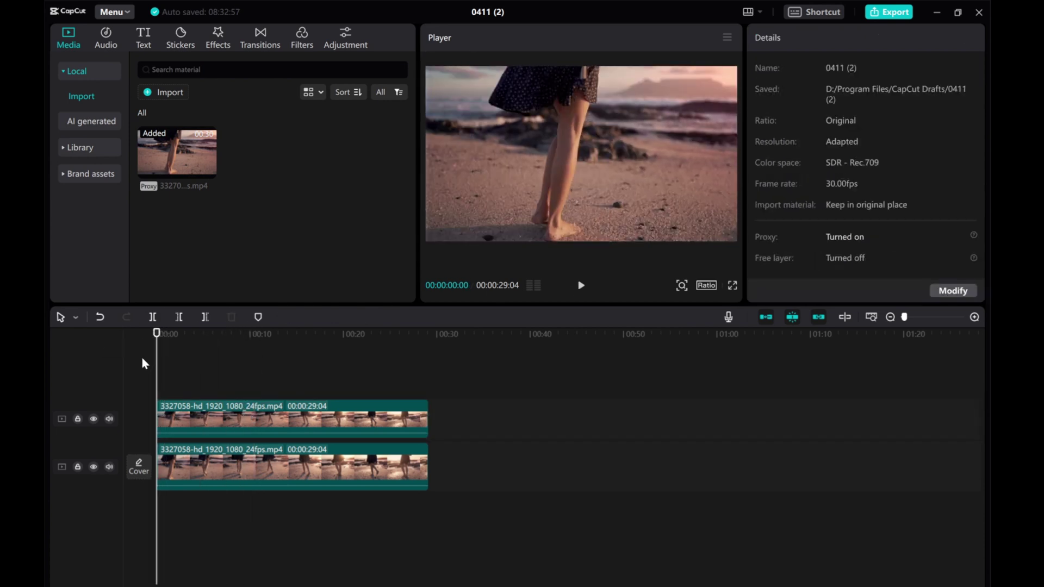
{"action": "left_click", "coordinate": [581, 286]}
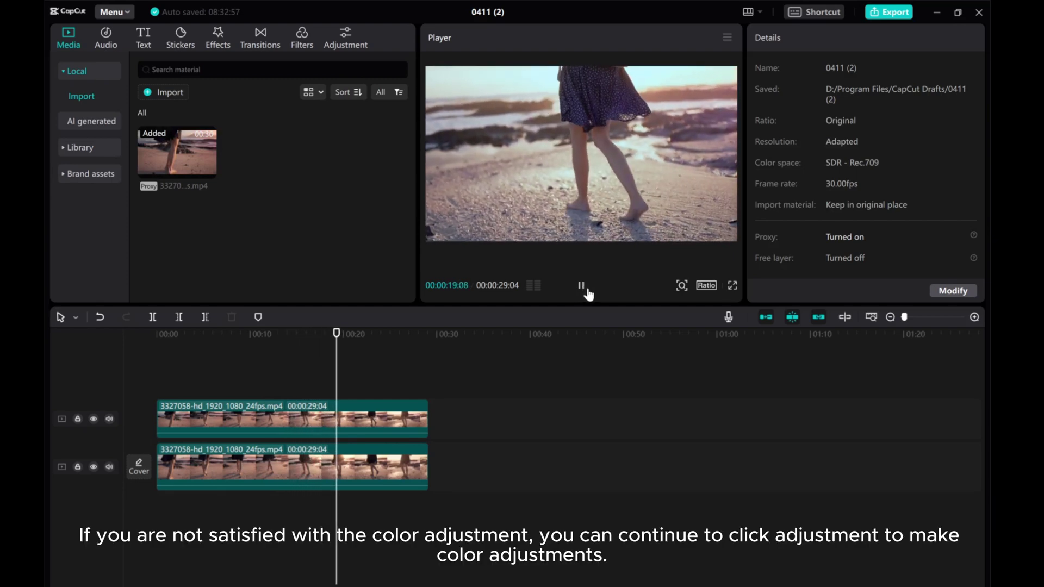
{"action": "left_click", "coordinate": [581, 287]}
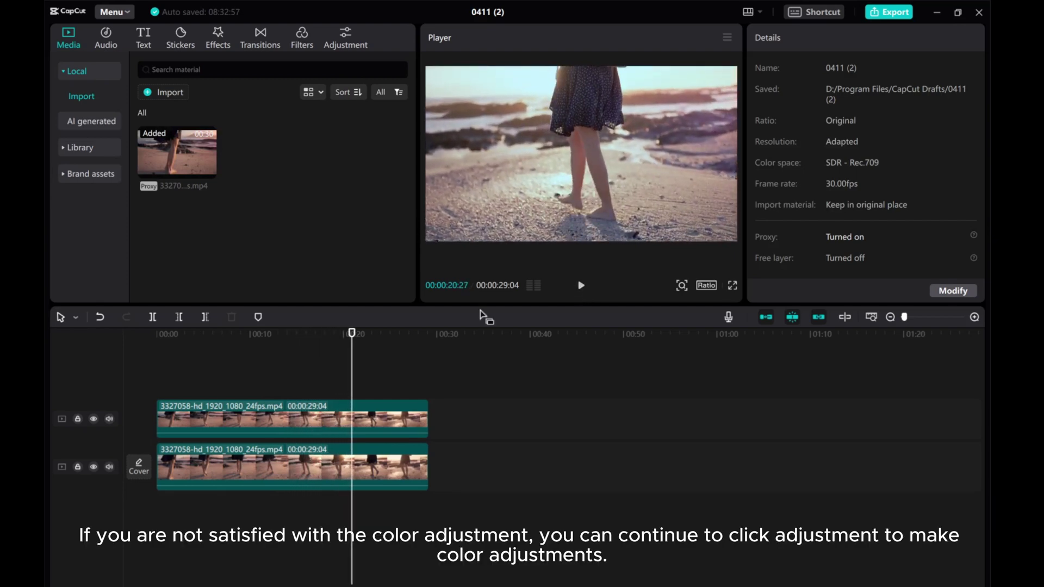
{"action": "left_click", "coordinate": [405, 422]}
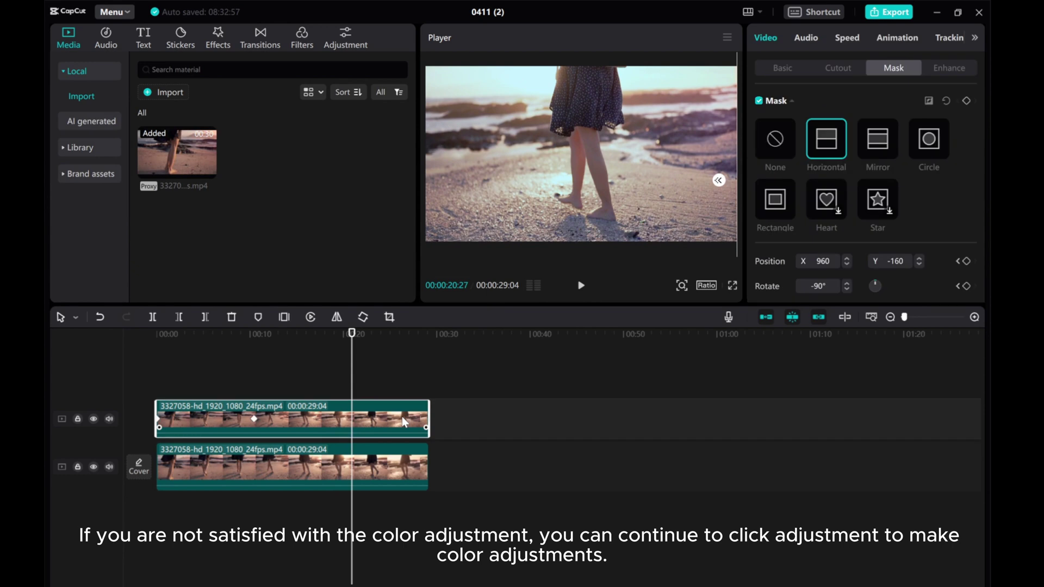
- Lower the top beach clip's saturation from 19 to -19 under Adjustment
{"action": "left_click", "coordinate": [975, 37]}
{"action": "left_click", "coordinate": [931, 39]}
{"action": "scroll", "coordinate": [819, 233], "scroll_direction": "down", "scroll_amount": 5}
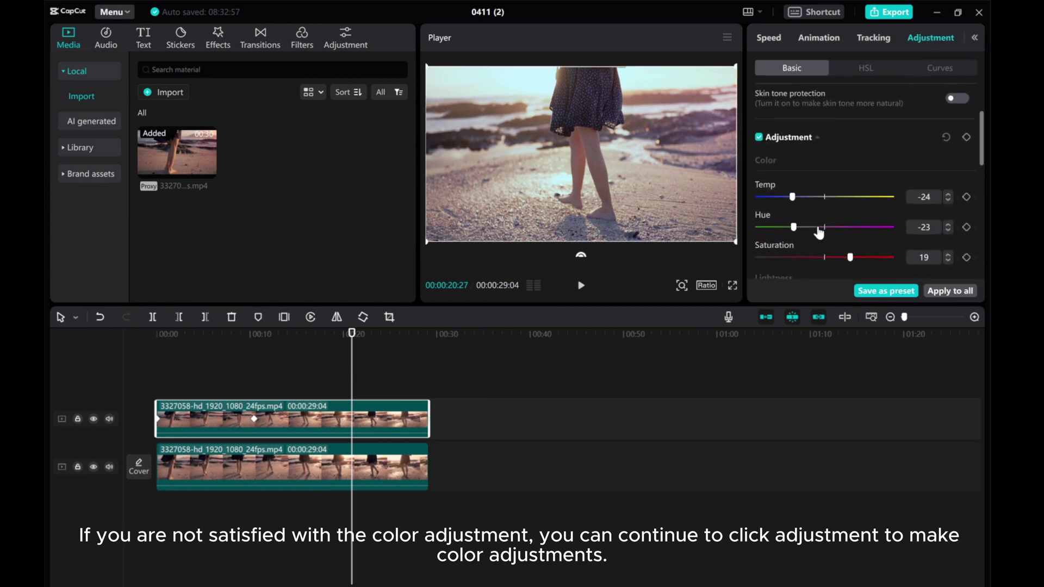
{"action": "left_click_drag", "start_coordinate": [850, 213], "coordinate": [806, 214]}
- Replay the beach wipe from the start to review the new colour, then return to the beginning
{"action": "left_click_drag", "start_coordinate": [349, 345], "coordinate": [121, 308]}
{"action": "left_click", "coordinate": [581, 285]}
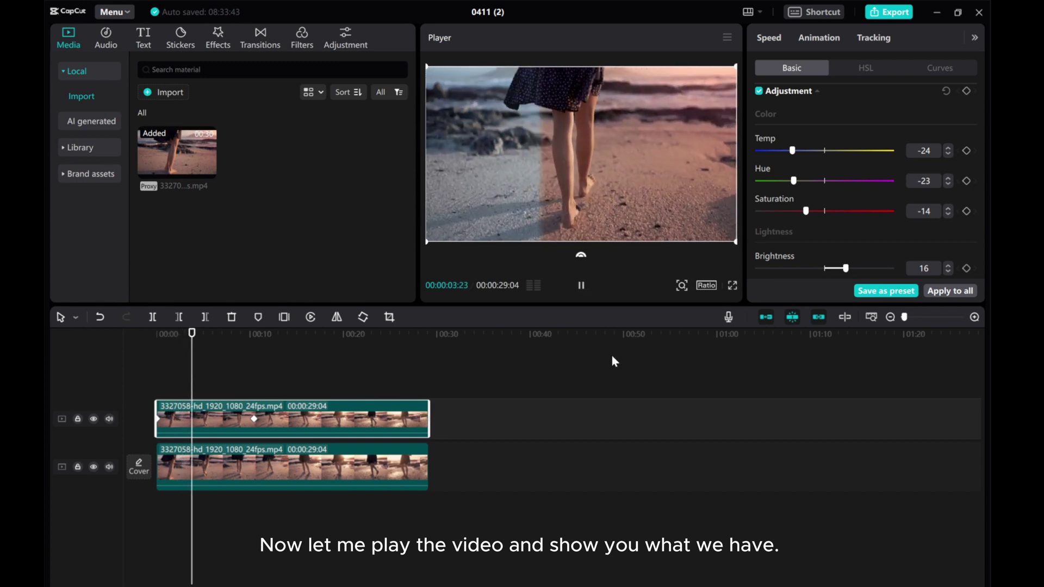
{"action": "left_click", "coordinate": [581, 285]}
{"action": "mouse_move", "coordinate": [222, 385]}
{"action": "left_mouse_down"}
{"action": "mouse_move", "coordinate": [195, 384]}
{"action": "mouse_move", "coordinate": [205, 383]}
{"action": "left_mouse_up"}
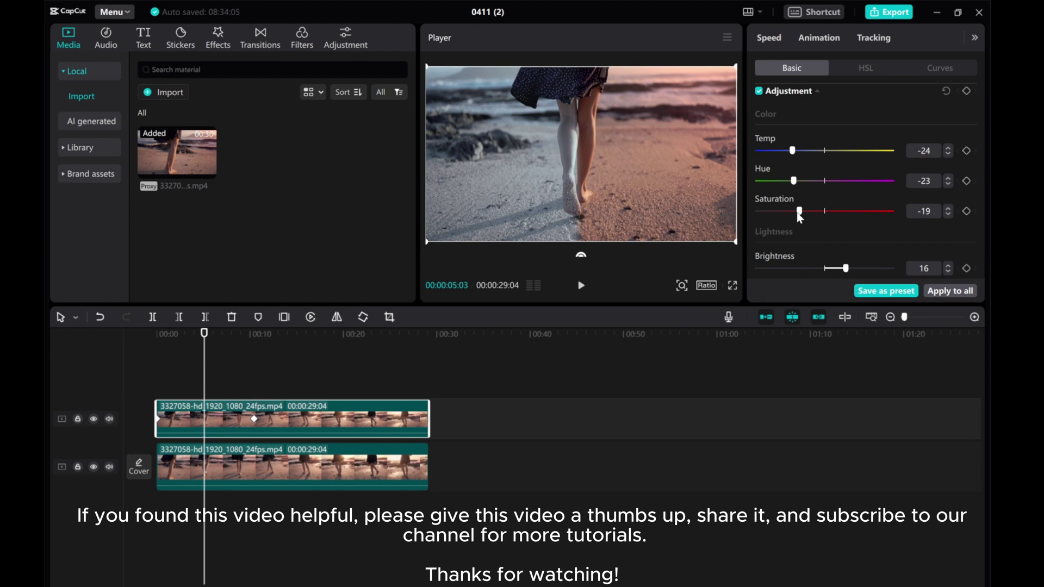
{"action": "key", "text": "Home"}
- Play the finished beach wipe from the start
{"action": "left_click", "coordinate": [579, 287]}
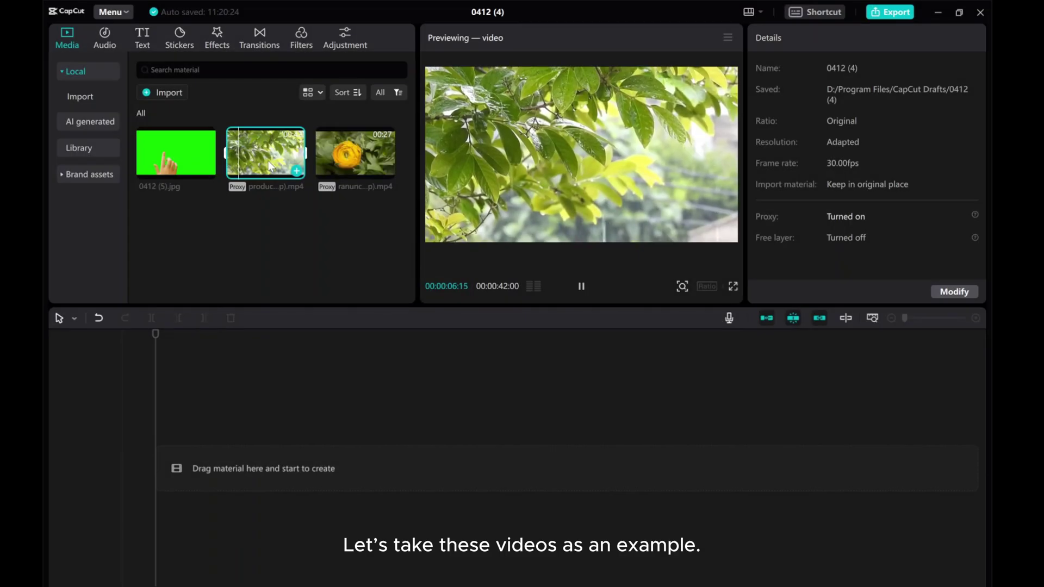
- Add the leaves and ranunculus clips to the timeline, moving the ranunculus clip onto a track above
{"action": "left_click", "coordinate": [358, 136]}
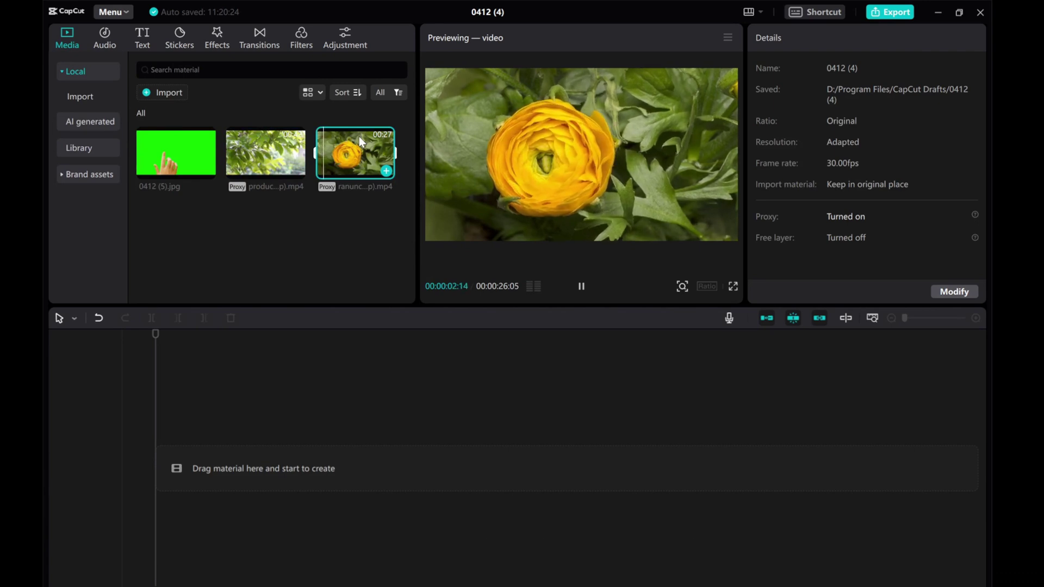
{"action": "left_click_drag", "start_coordinate": [384, 211], "coordinate": [172, 461]}
{"action": "left_click", "coordinate": [198, 459]}
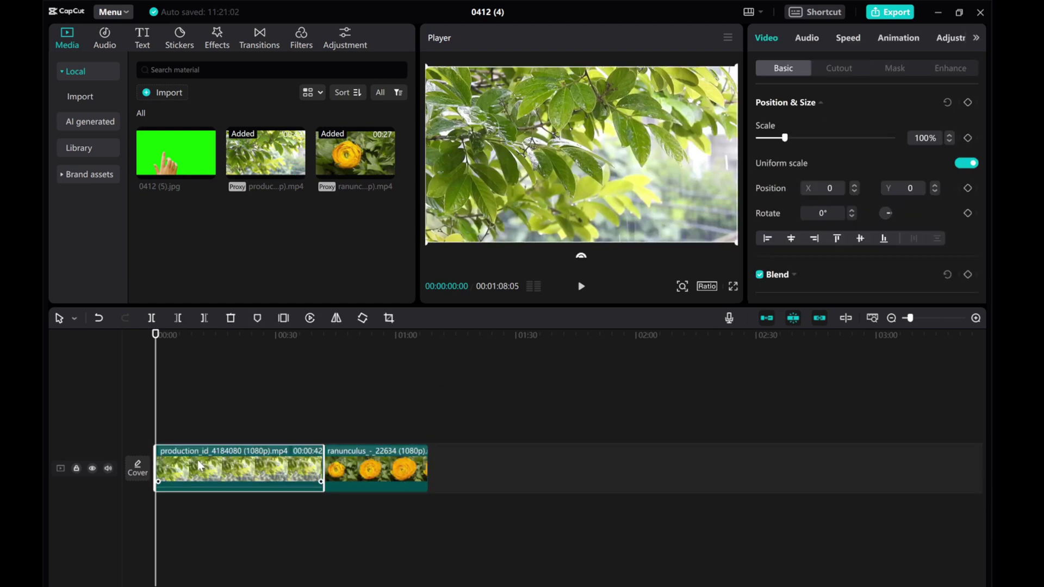
{"action": "left_click_drag", "start_coordinate": [346, 465], "coordinate": [188, 418]}
- Fit the timeline, give the ranunculus clip a Horizontal mask, and rotate it to -90°
{"action": "left_click", "coordinate": [872, 318]}
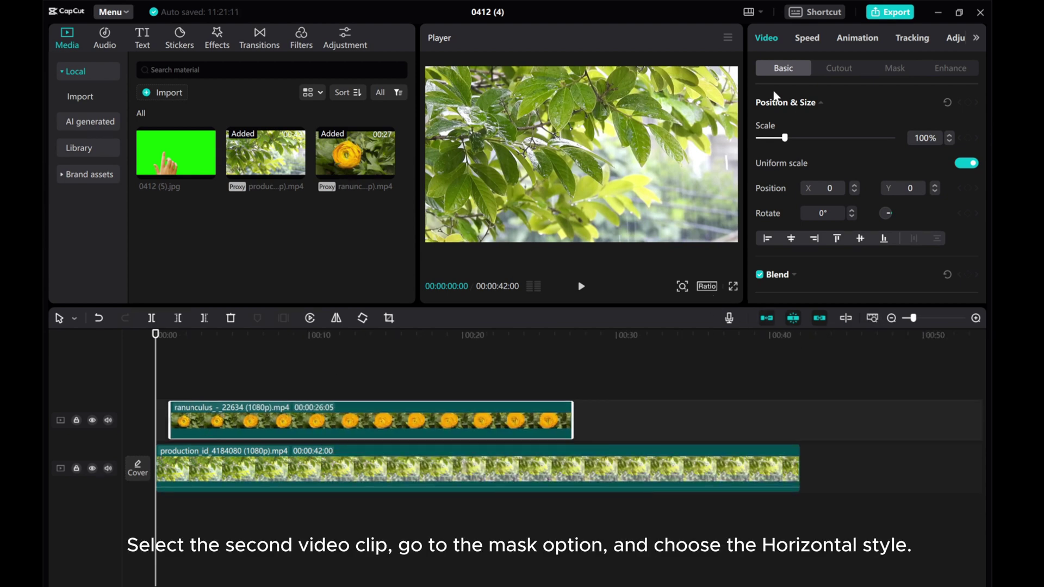
{"action": "left_click", "coordinate": [894, 69]}
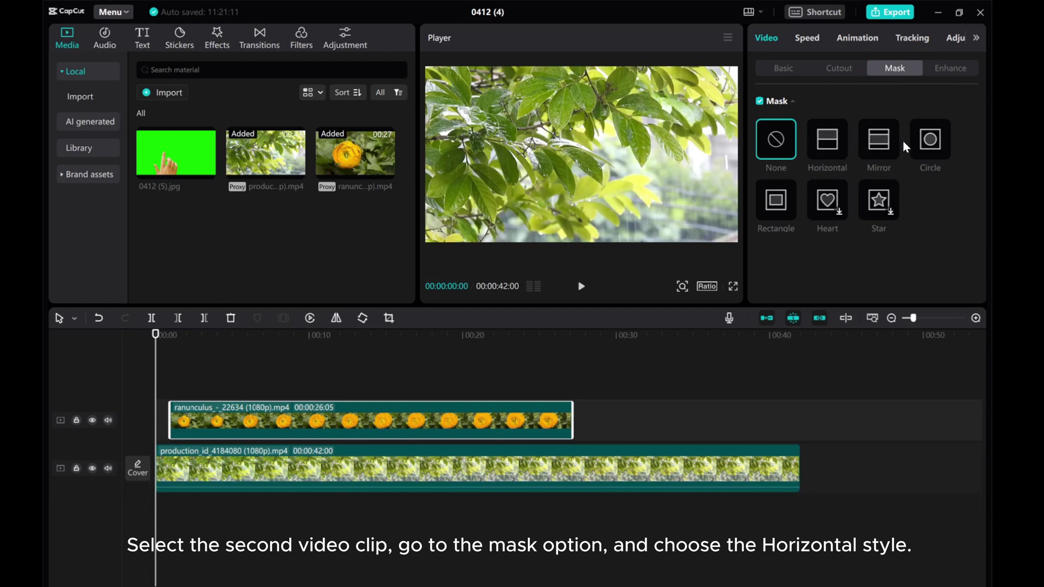
{"action": "left_click", "coordinate": [830, 146]}
{"action": "left_click_drag", "start_coordinate": [156, 391], "coordinate": [169, 392]}
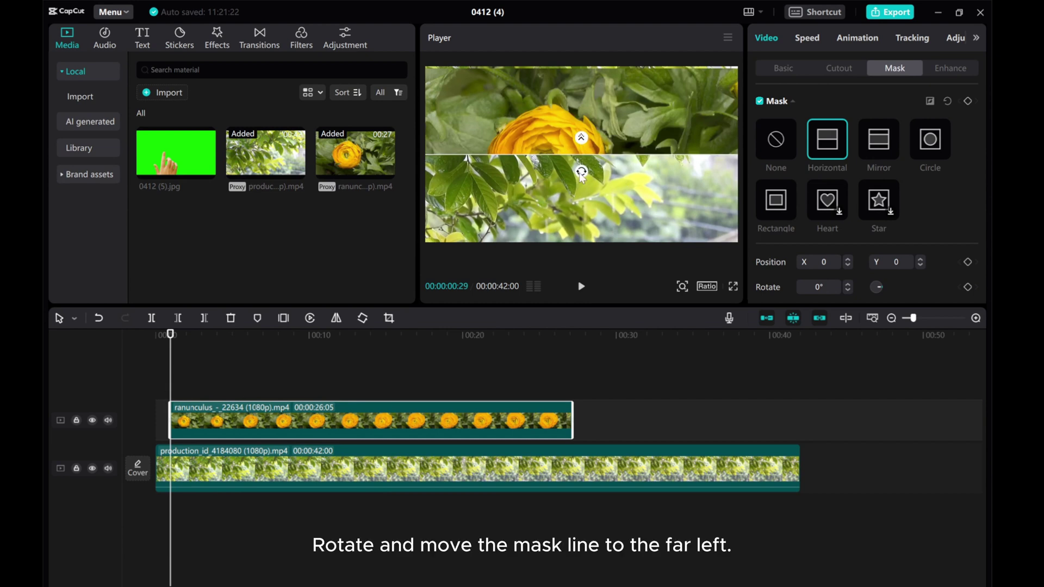
{"action": "left_click_drag", "start_coordinate": [581, 171], "coordinate": [426, 139]}
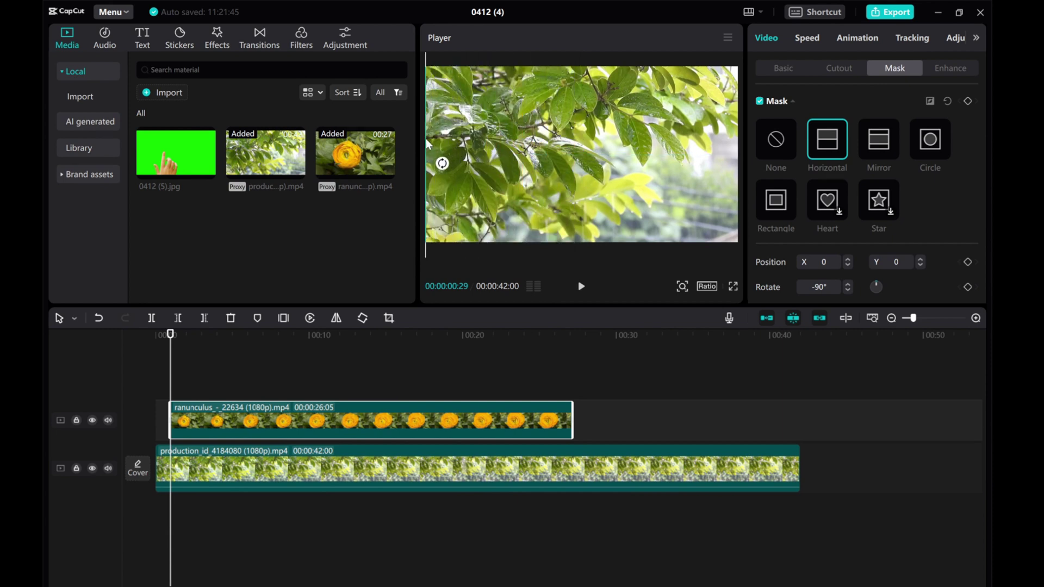
- Keyframe the mask at the clip's start, then slide it to X 943 at 00:00:08:14
{"action": "left_click", "coordinate": [968, 102]}
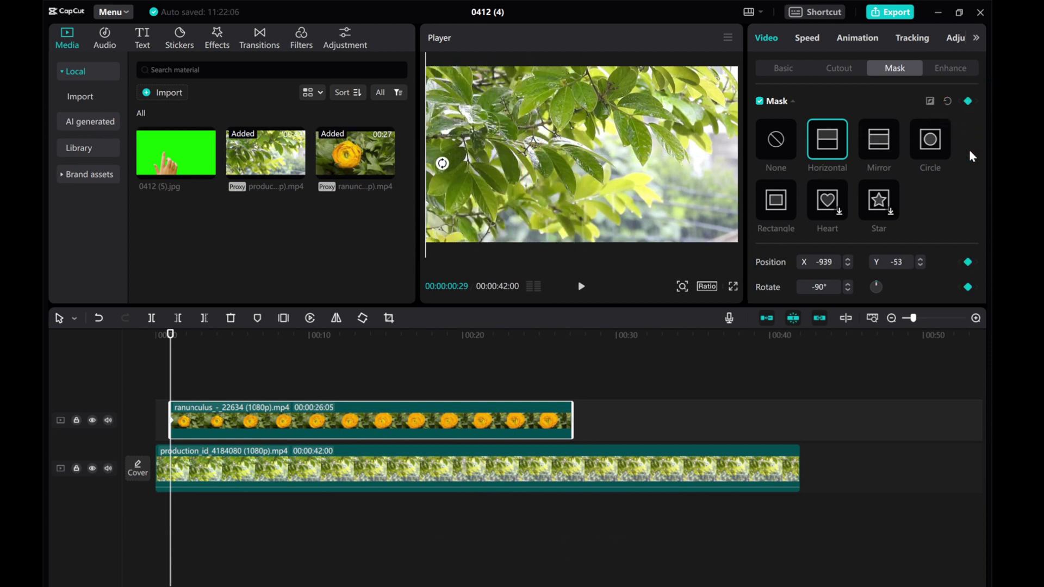
{"action": "scroll", "coordinate": [938, 236], "scroll_direction": "down", "scroll_amount": 2}
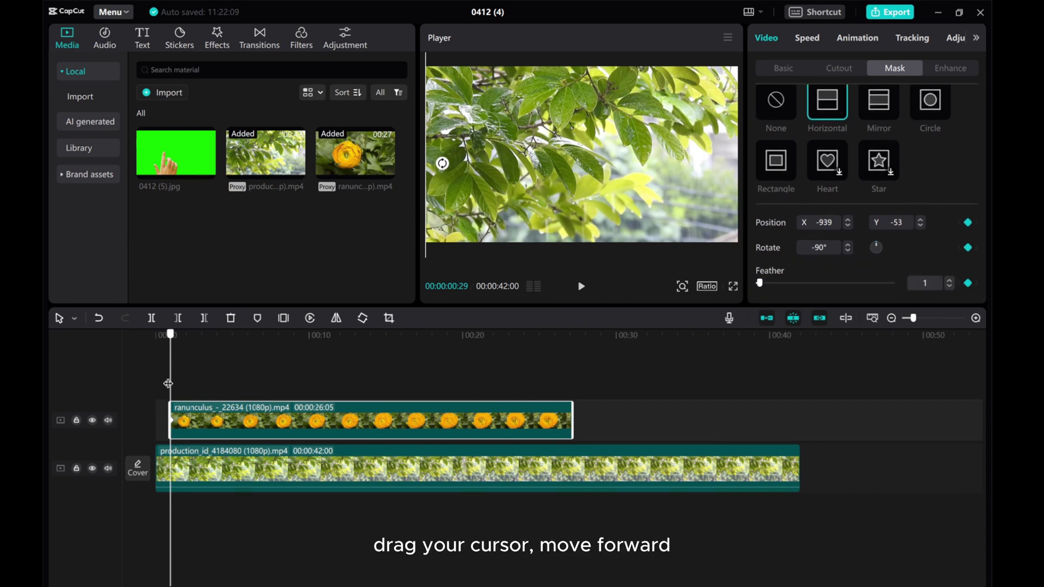
{"action": "left_click_drag", "start_coordinate": [168, 383], "coordinate": [285, 387]}
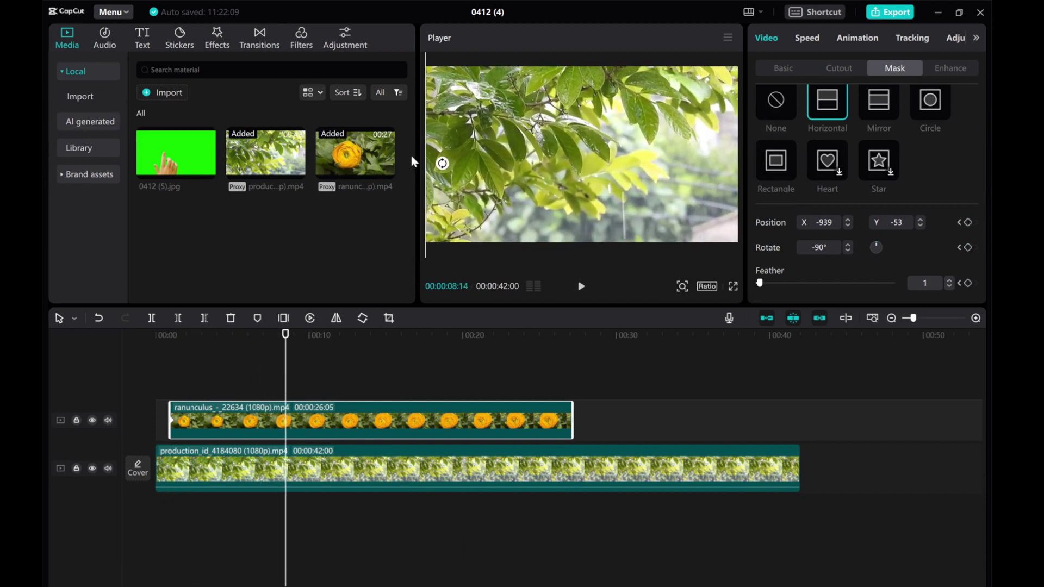
{"action": "left_click", "coordinate": [680, 286]}
{"action": "left_click_drag", "start_coordinate": [657, 310], "coordinate": [679, 312]}
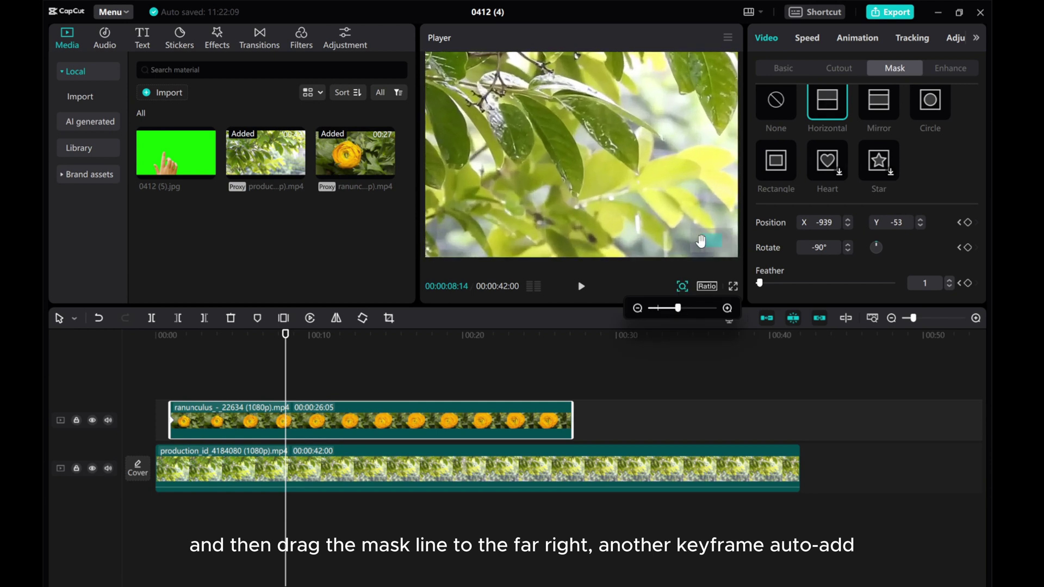
{"action": "left_click_drag", "start_coordinate": [701, 241], "coordinate": [680, 246]}
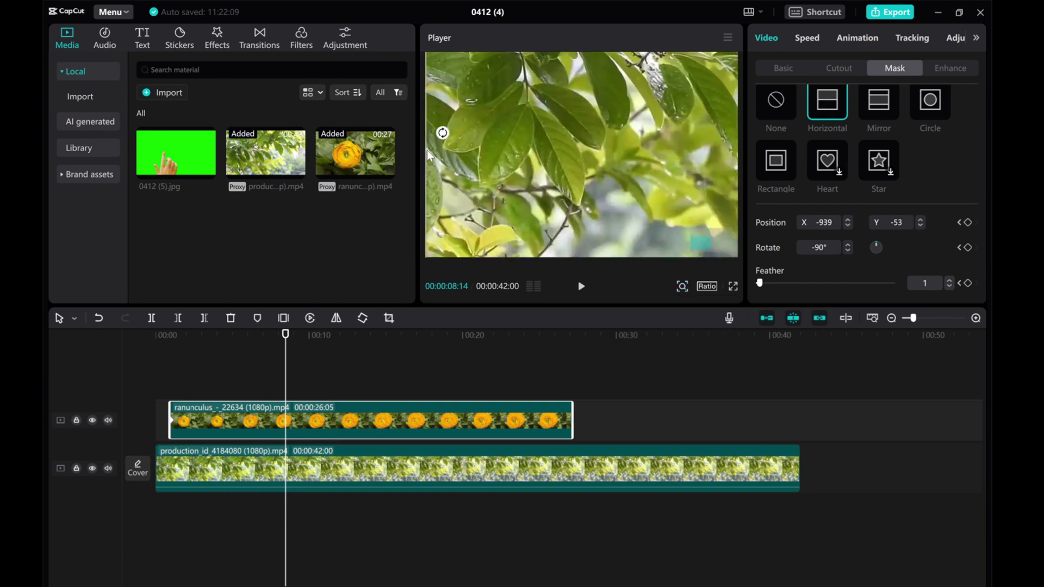
{"action": "left_click_drag", "start_coordinate": [427, 151], "coordinate": [713, 174]}
{"action": "left_click", "coordinate": [682, 286]}
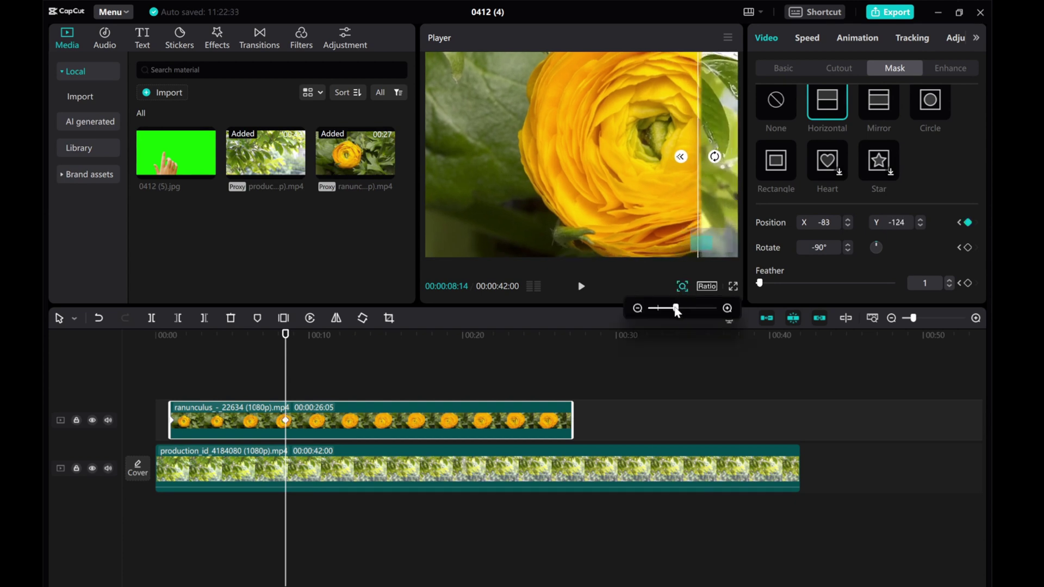
{"action": "left_click_drag", "start_coordinate": [672, 308], "coordinate": [657, 308]}
{"action": "left_click_drag", "start_coordinate": [567, 148], "coordinate": [742, 158]}
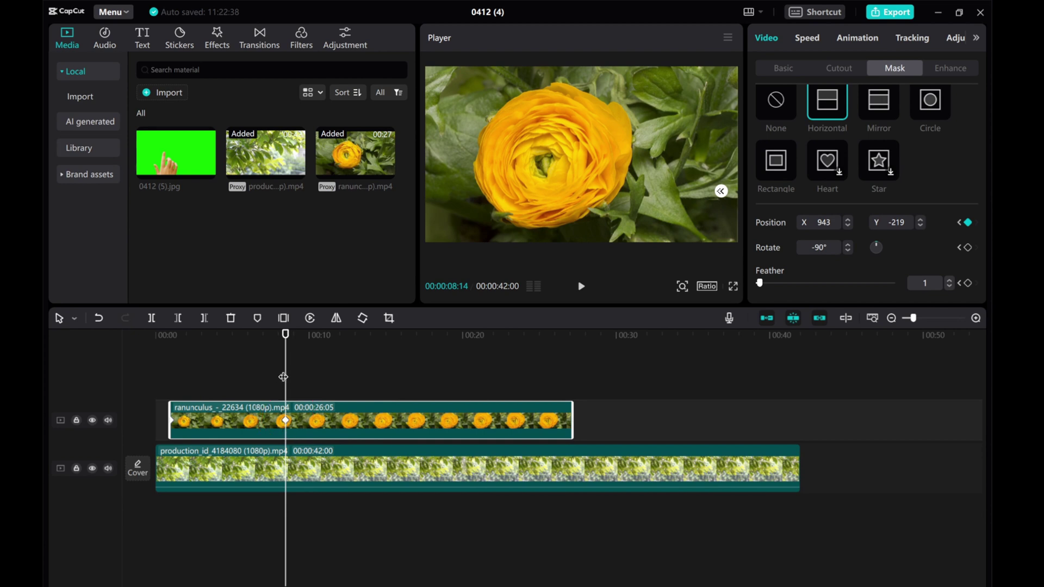
- Play the flower mask wipe back from near the start
{"action": "left_click", "coordinate": [170, 376]}
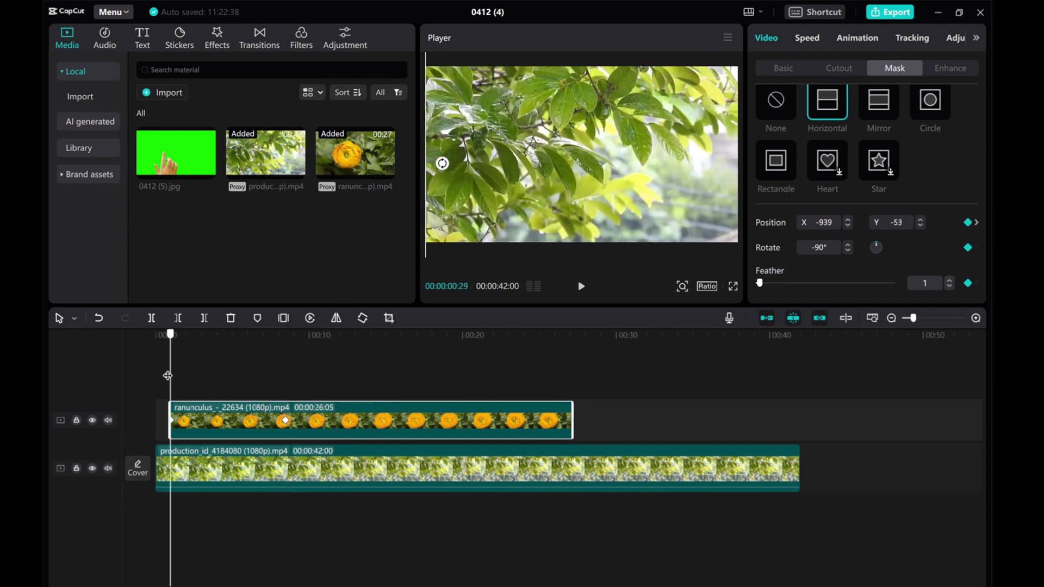
{"action": "left_click", "coordinate": [580, 288]}
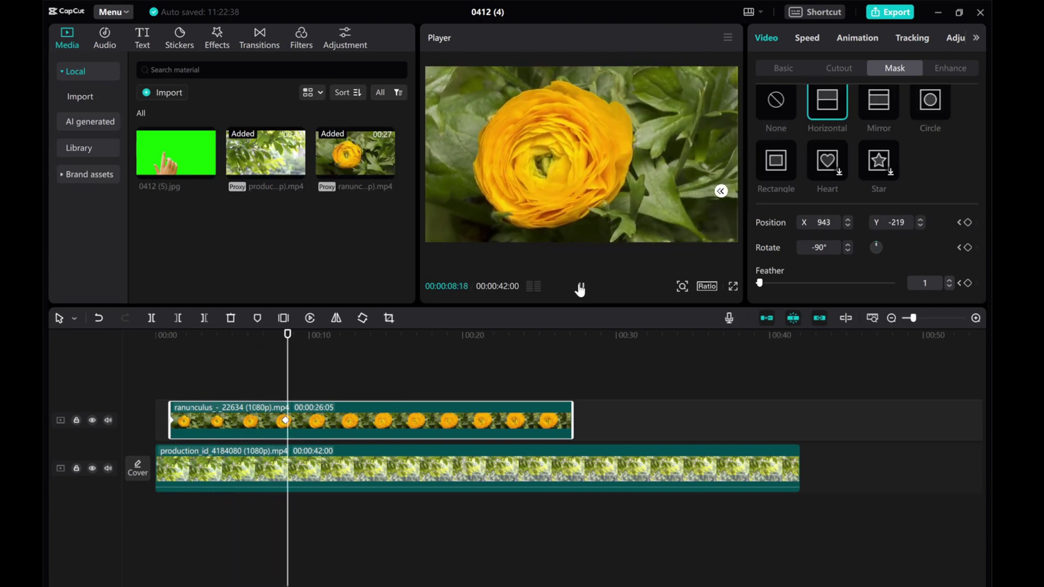
{"action": "key", "text": "space"}
- Place 0412 (5).jpg on a new top track and stretch it to 00:00:10:05
{"action": "left_click_drag", "start_coordinate": [286, 387], "coordinate": [174, 387]}
{"action": "left_click_drag", "start_coordinate": [191, 179], "coordinate": [174, 380]}
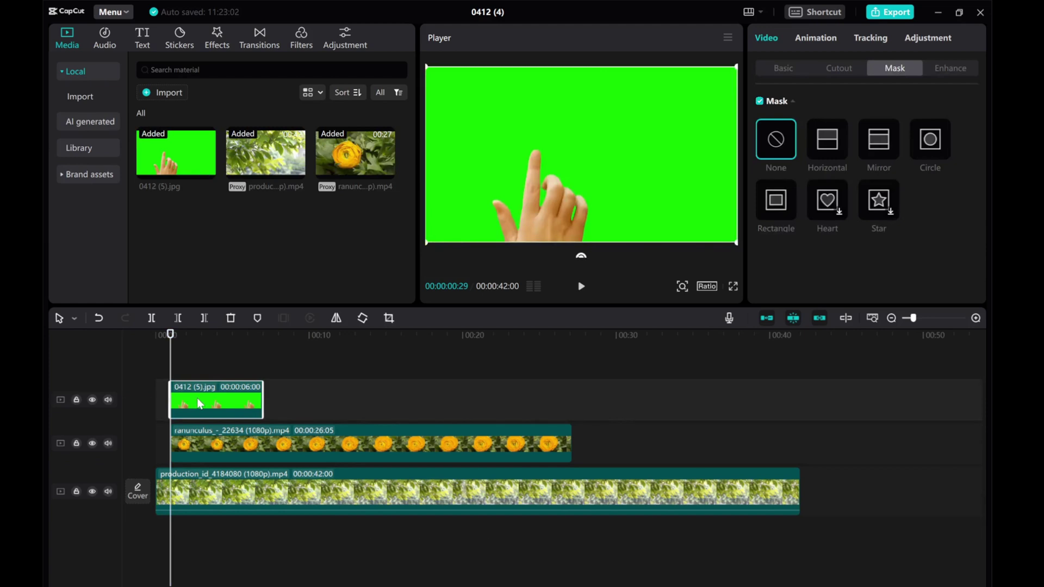
{"action": "left_click", "coordinate": [266, 449]}
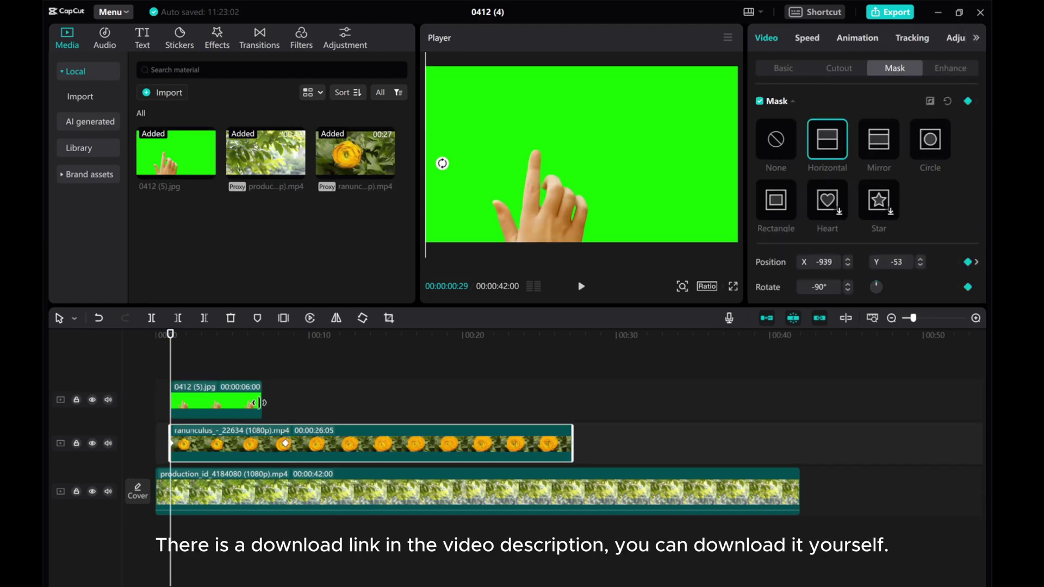
{"action": "left_click_drag", "start_coordinate": [259, 402], "coordinate": [327, 402]}
{"action": "left_click", "coordinate": [226, 443]}
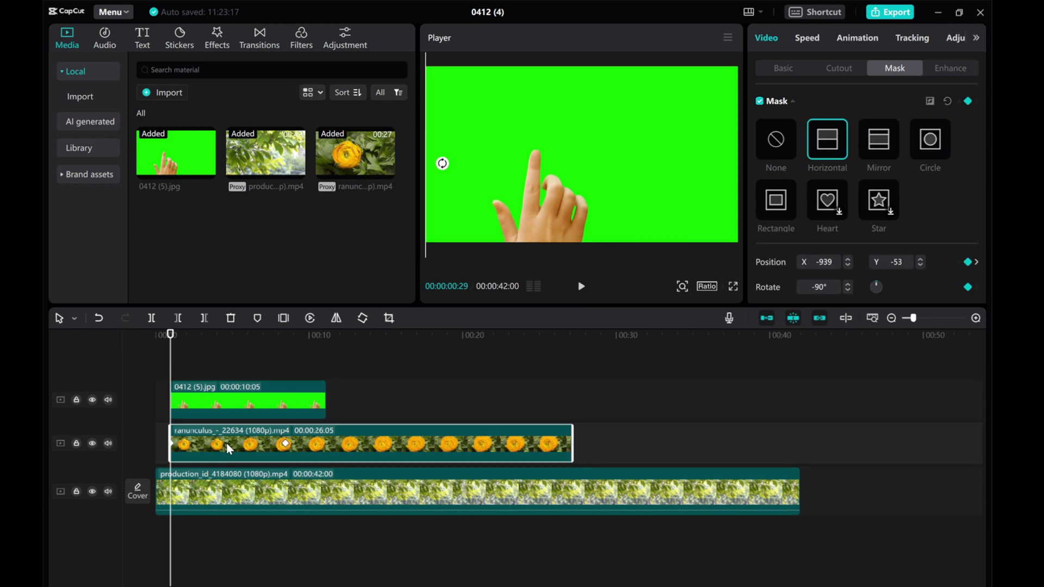
- Chroma-key out the hand image's green background with Strength 100 and Shadow 100
{"action": "left_click", "coordinate": [210, 397]}
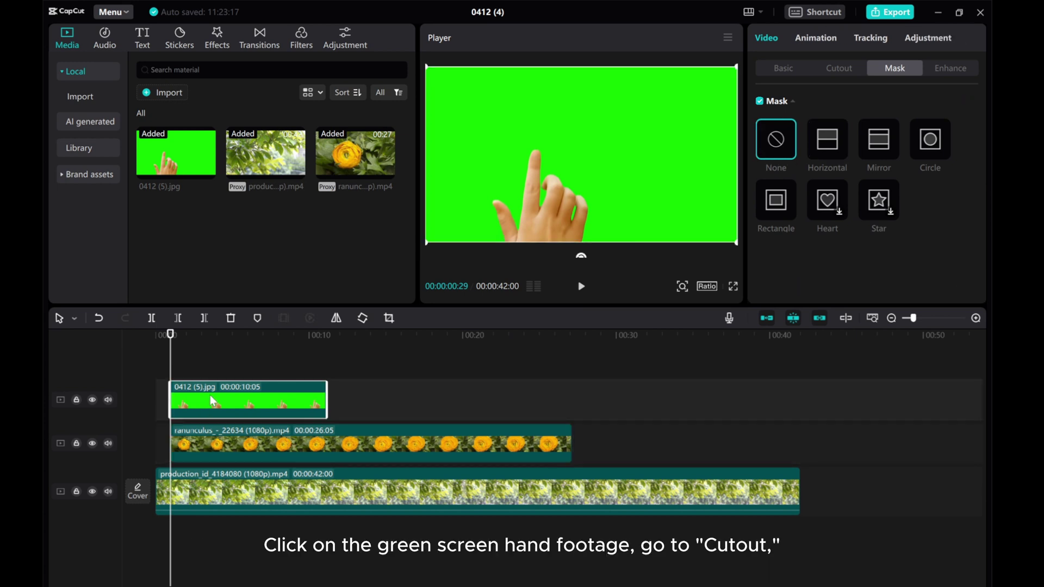
{"action": "left_click", "coordinate": [837, 69]}
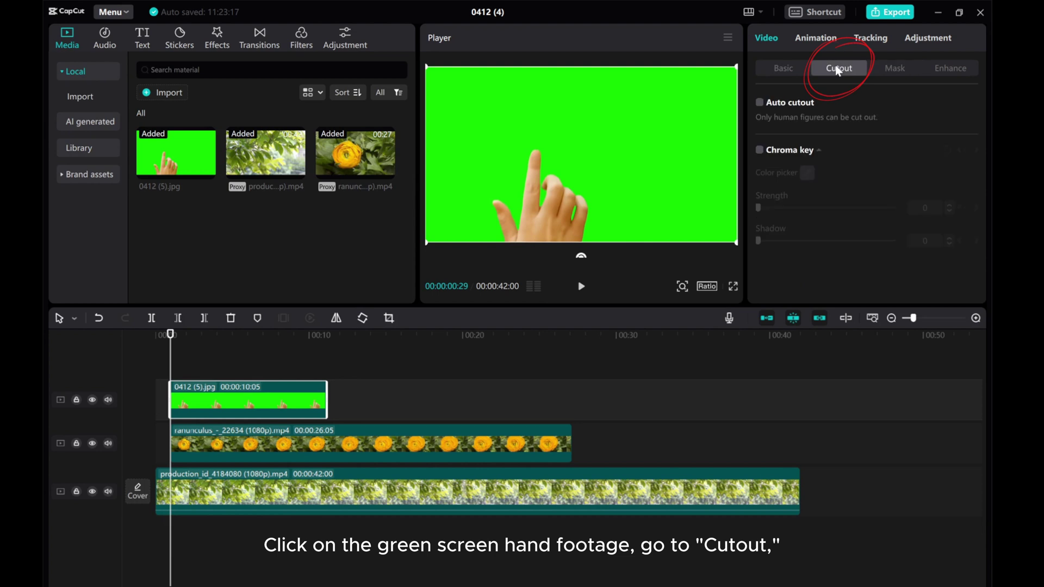
{"action": "left_click", "coordinate": [761, 152]}
{"action": "left_click", "coordinate": [807, 173]}
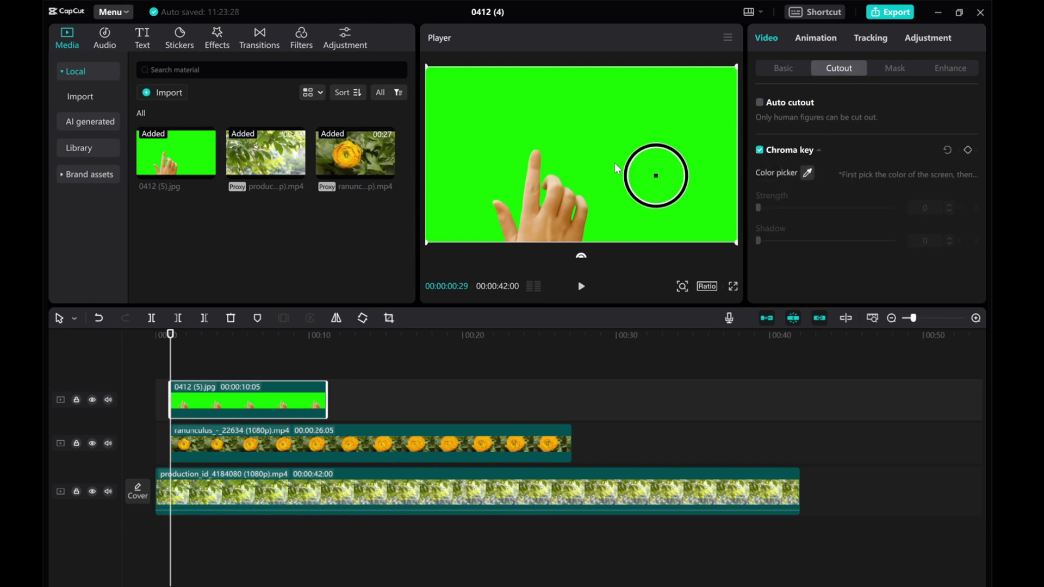
{"action": "left_click", "coordinate": [618, 157]}
{"action": "left_click", "coordinate": [762, 207]}
{"action": "left_click_drag", "start_coordinate": [762, 208], "coordinate": [819, 207]}
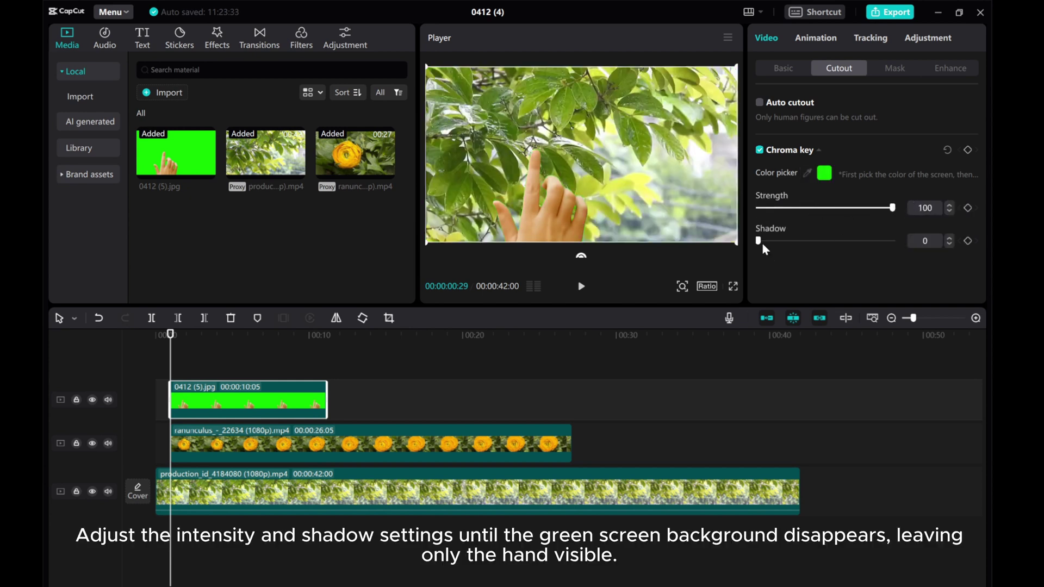
{"action": "left_click_drag", "start_coordinate": [792, 242], "coordinate": [892, 241]}
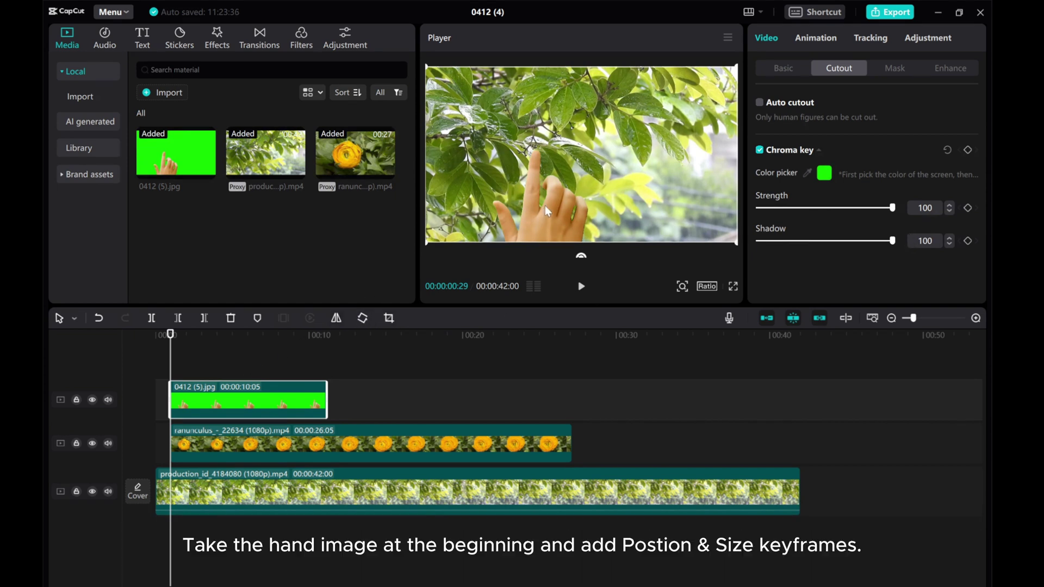
- Keyframe the hand sliding from X -1357 at the start to X 2503 at 00:00:08:14
{"action": "left_click_drag", "start_coordinate": [540, 206], "coordinate": [432, 207]}
{"action": "left_click", "coordinate": [782, 69]}
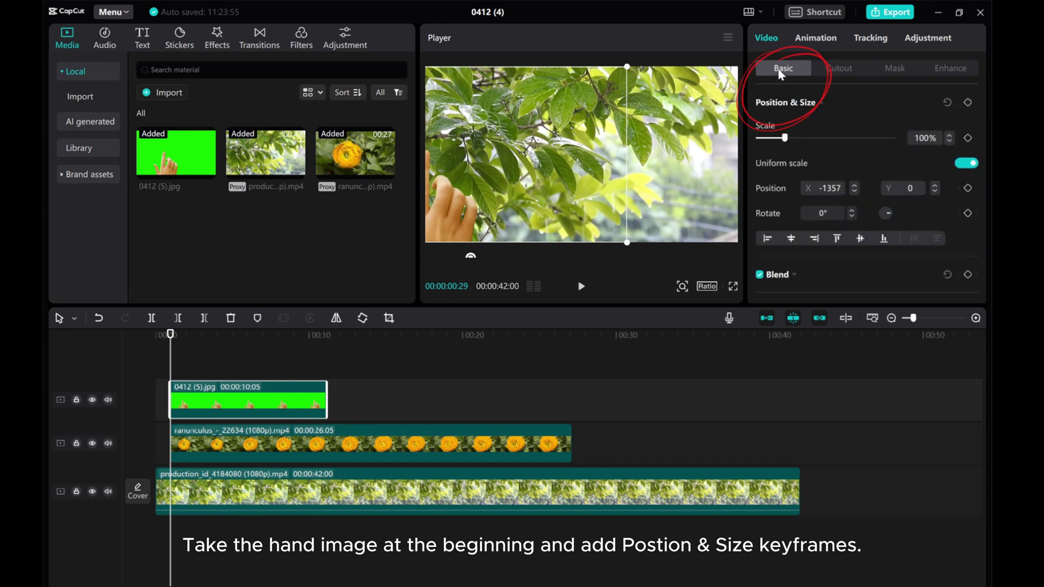
{"action": "left_click", "coordinate": [967, 102]}
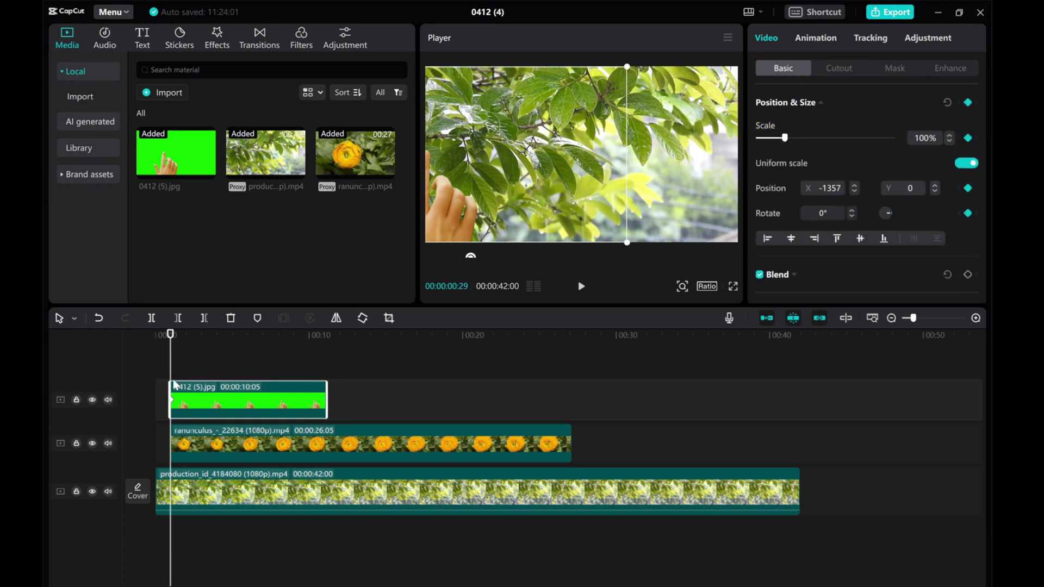
{"action": "left_click", "coordinate": [294, 450]}
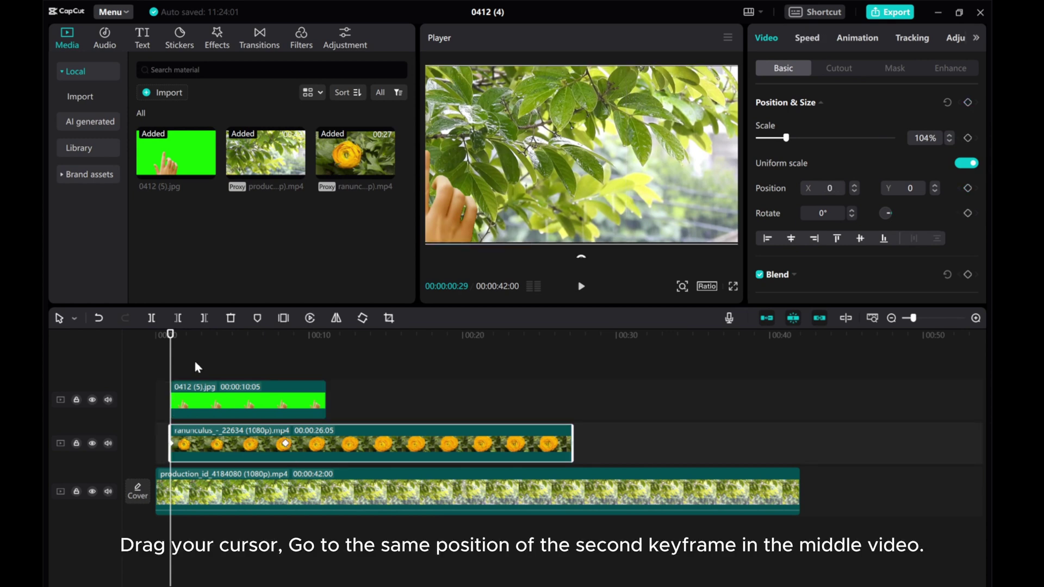
{"action": "left_click_drag", "start_coordinate": [173, 365], "coordinate": [284, 374]}
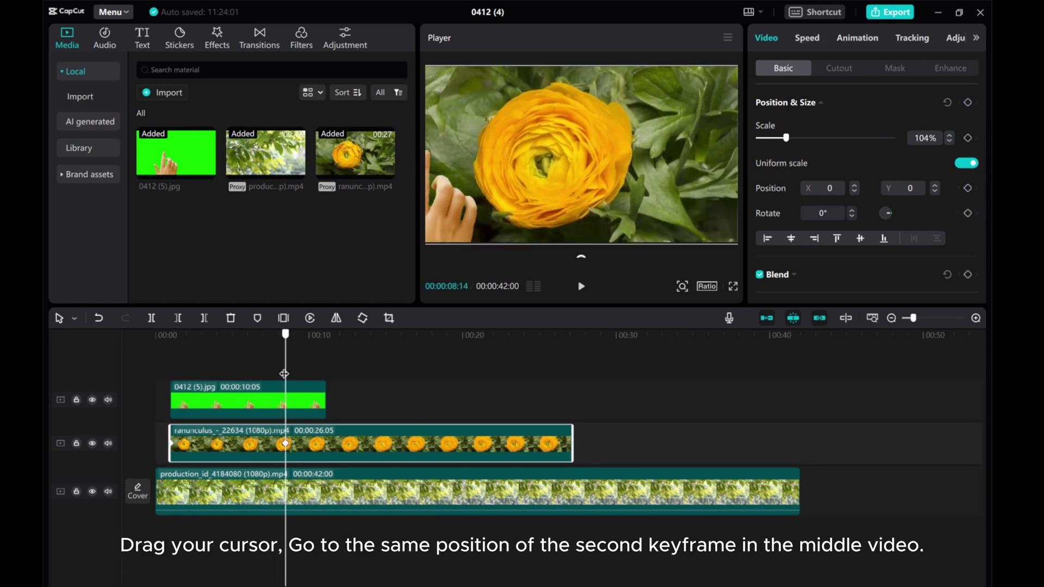
{"action": "left_click", "coordinate": [267, 408]}
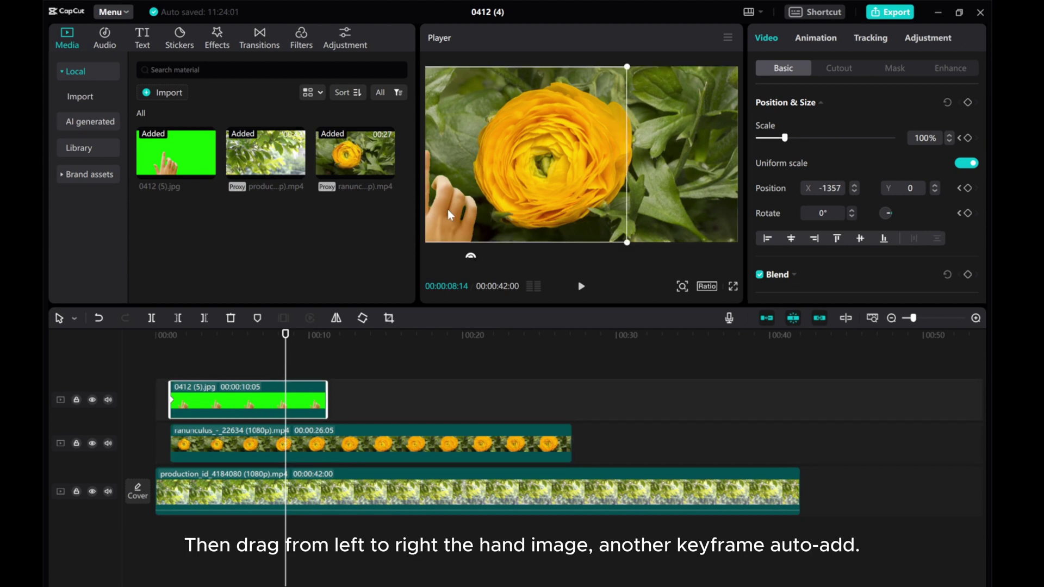
{"action": "left_click_drag", "start_coordinate": [451, 209], "coordinate": [760, 215]}
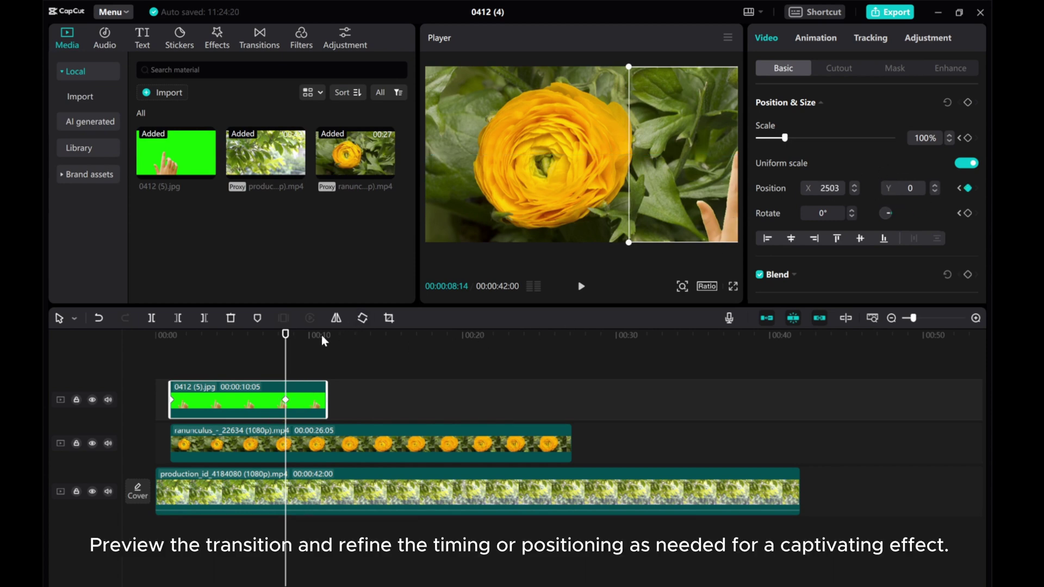
{"action": "left_click", "coordinate": [249, 351]}
{"action": "left_click", "coordinate": [164, 359]}
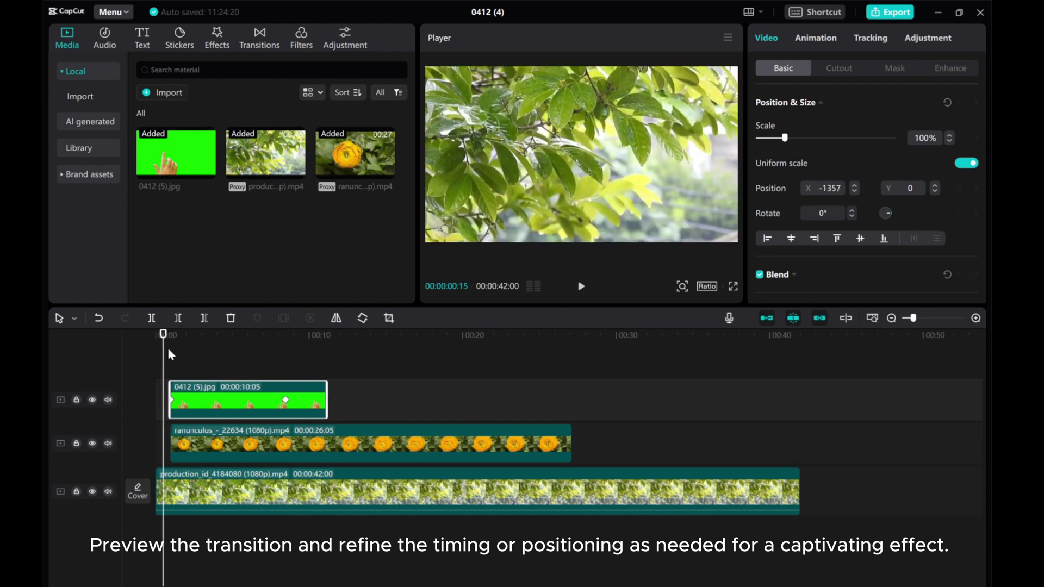
{"action": "left_click", "coordinate": [152, 354]}
{"action": "left_click", "coordinate": [160, 355]}
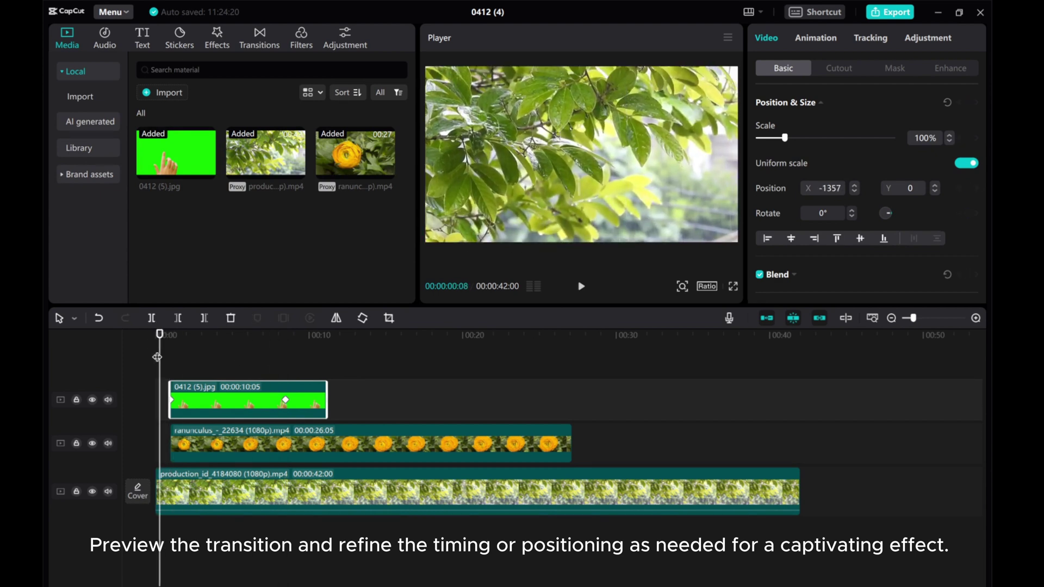
{"action": "left_click", "coordinate": [581, 287]}
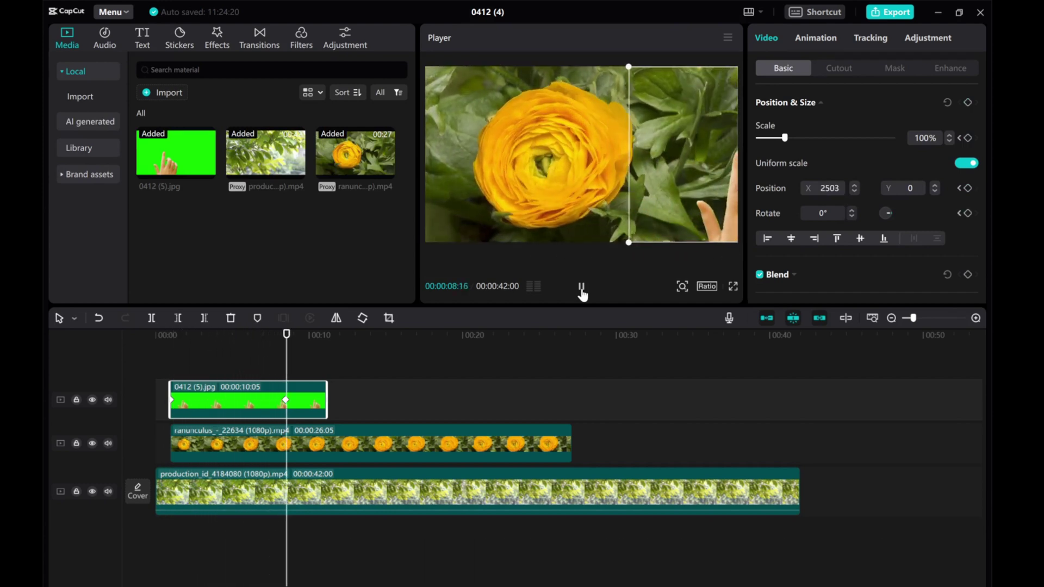
{"action": "left_click", "coordinate": [581, 288]}
{"action": "left_click", "coordinate": [387, 357]}
{"action": "key", "text": "Home"}
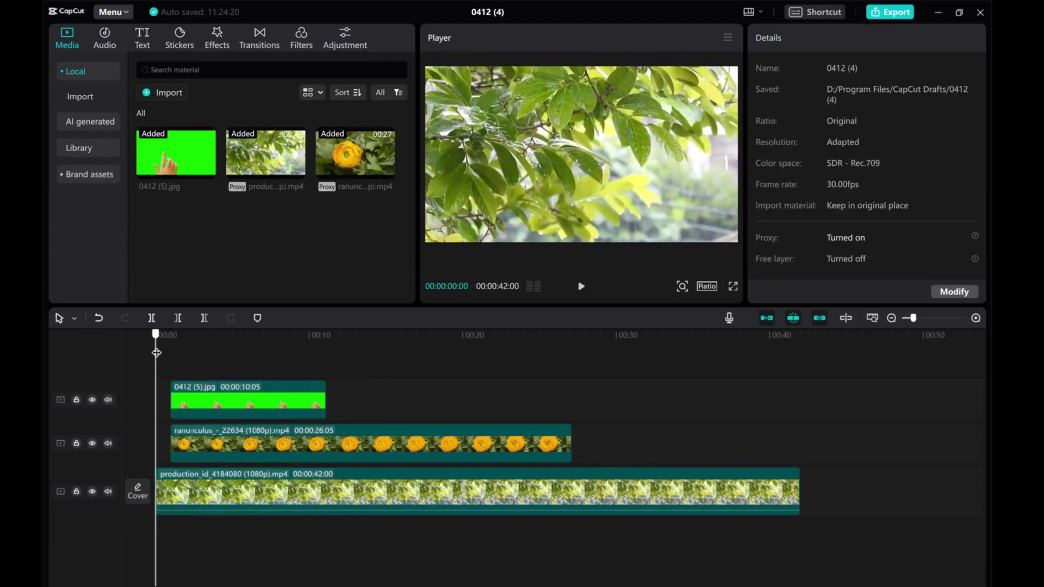
{"action": "left_click", "coordinate": [580, 288]}
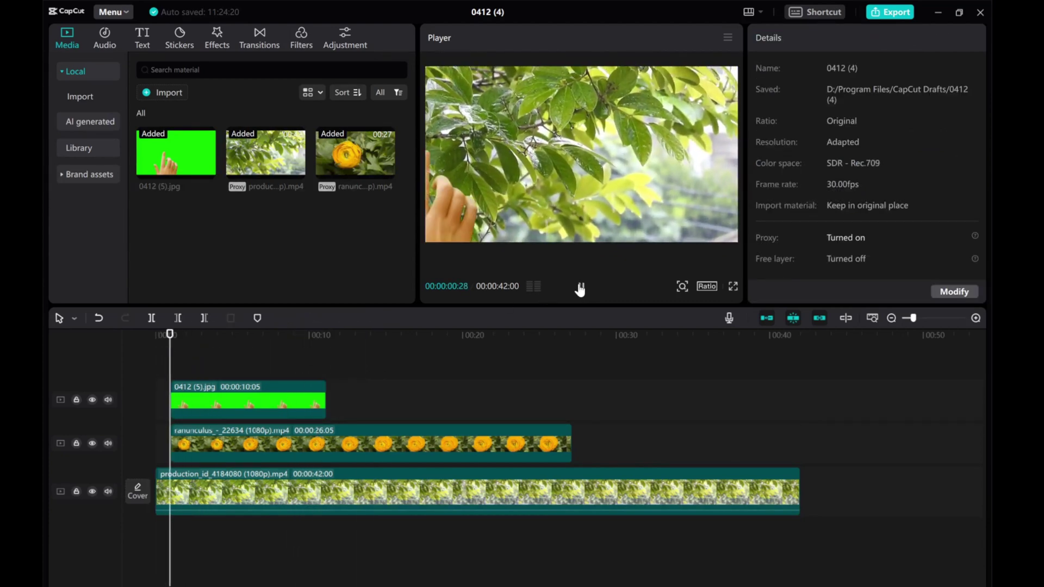